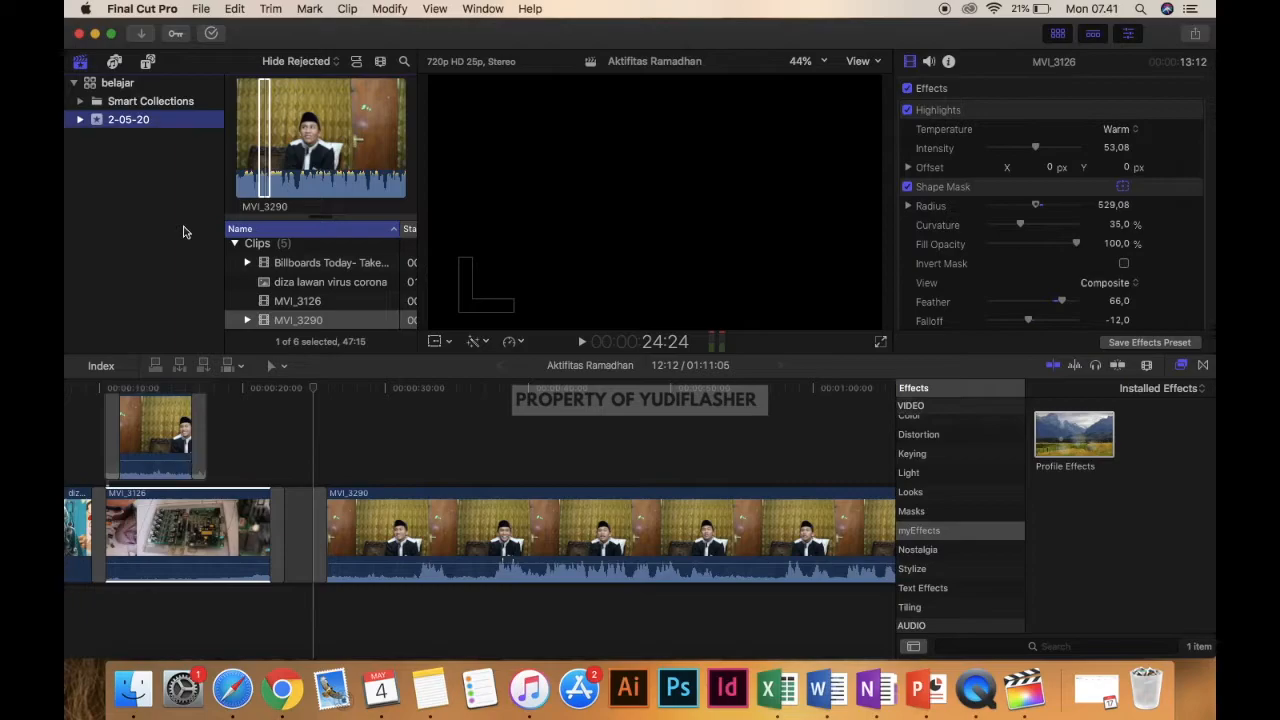
# Delete the connected clip above MVI_3126 together with the transitions at both of its ends
pyautogui.click(330, 370)
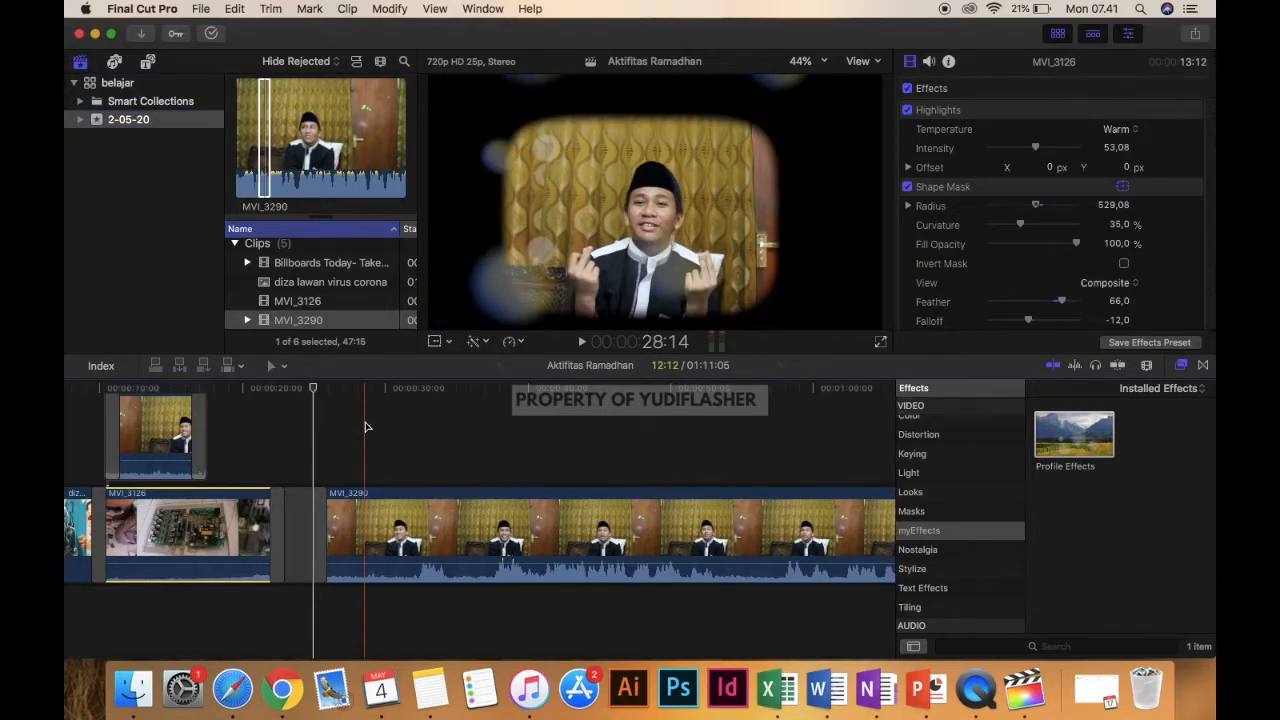
pyautogui.hscroll(-5, 370, 440)
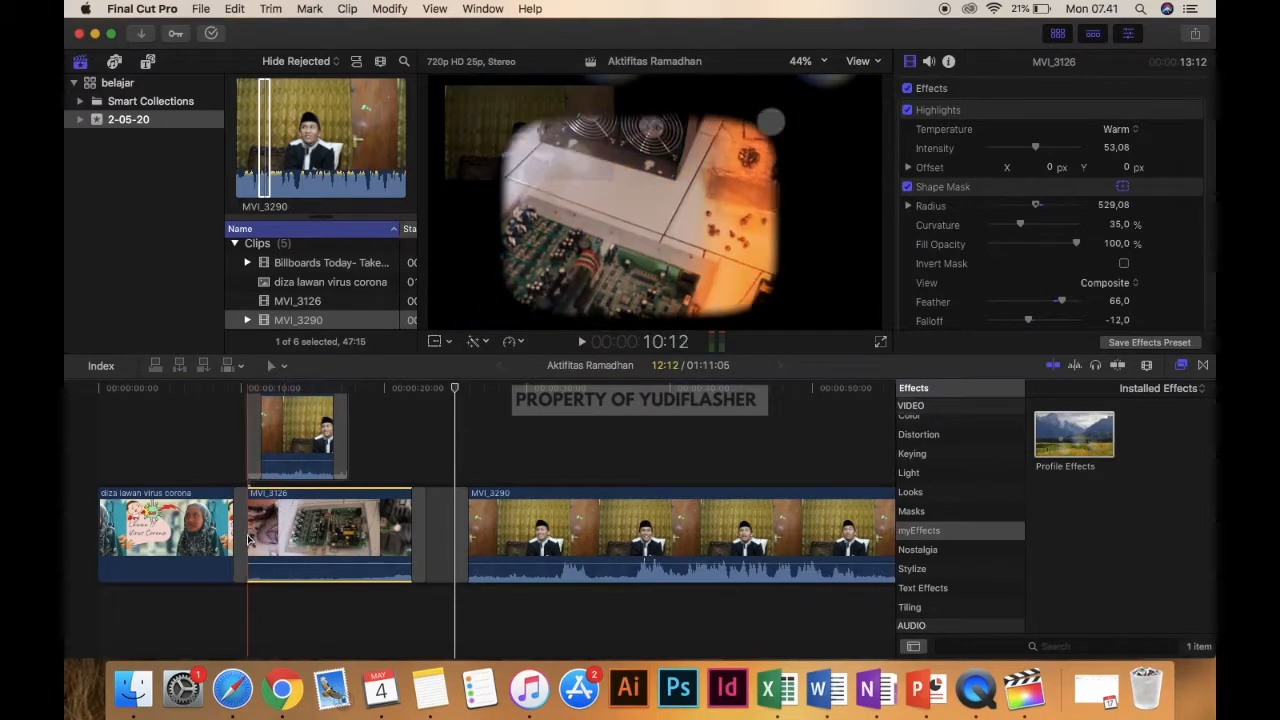
pyautogui.click(405, 390)
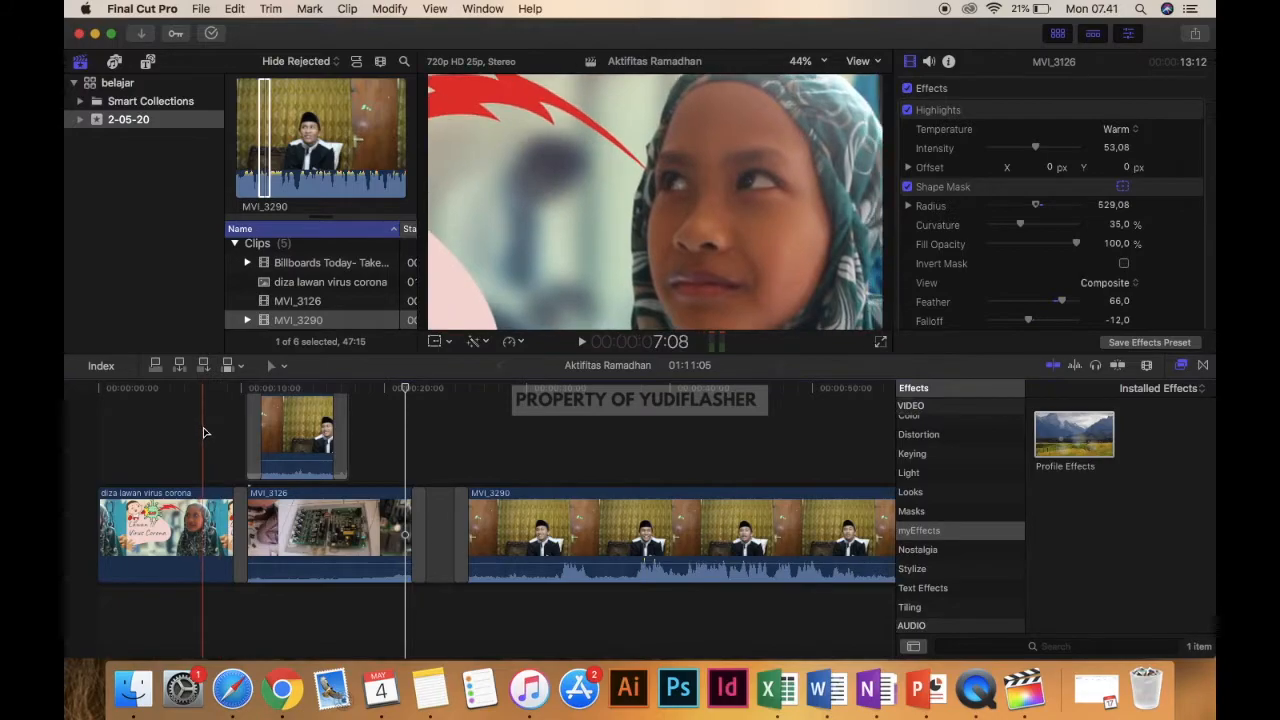
pyautogui.moveTo(202, 428); pyautogui.dragTo(400, 452)
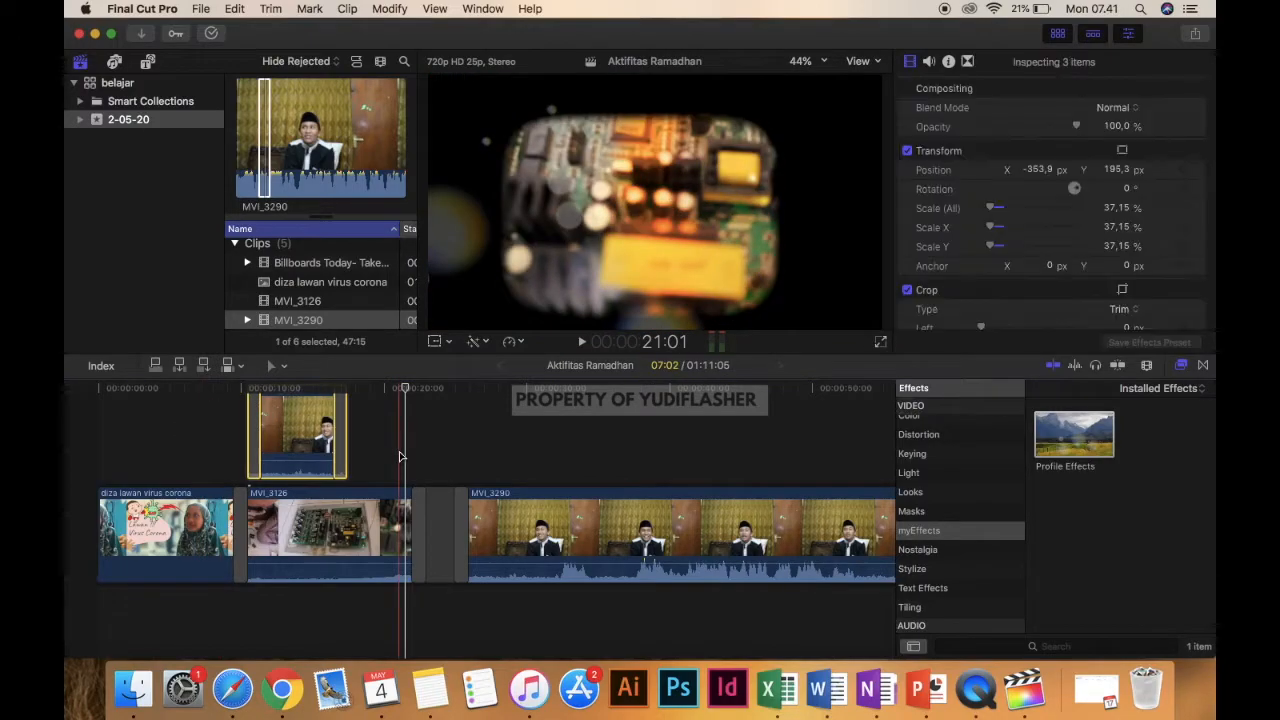
pyautogui.press('Delete')
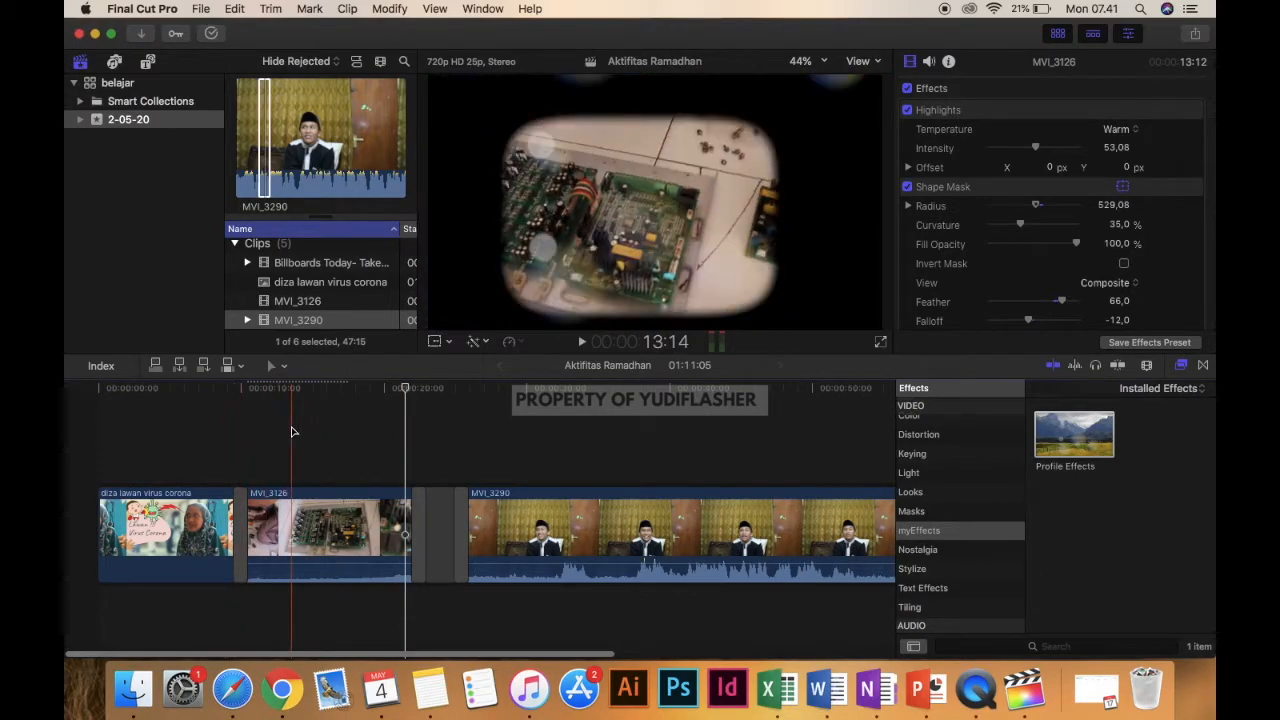
# Play the timeline from the end of the diza lawan virus corona clip through MVI_3126 to check its sound
pyautogui.click(300, 527)
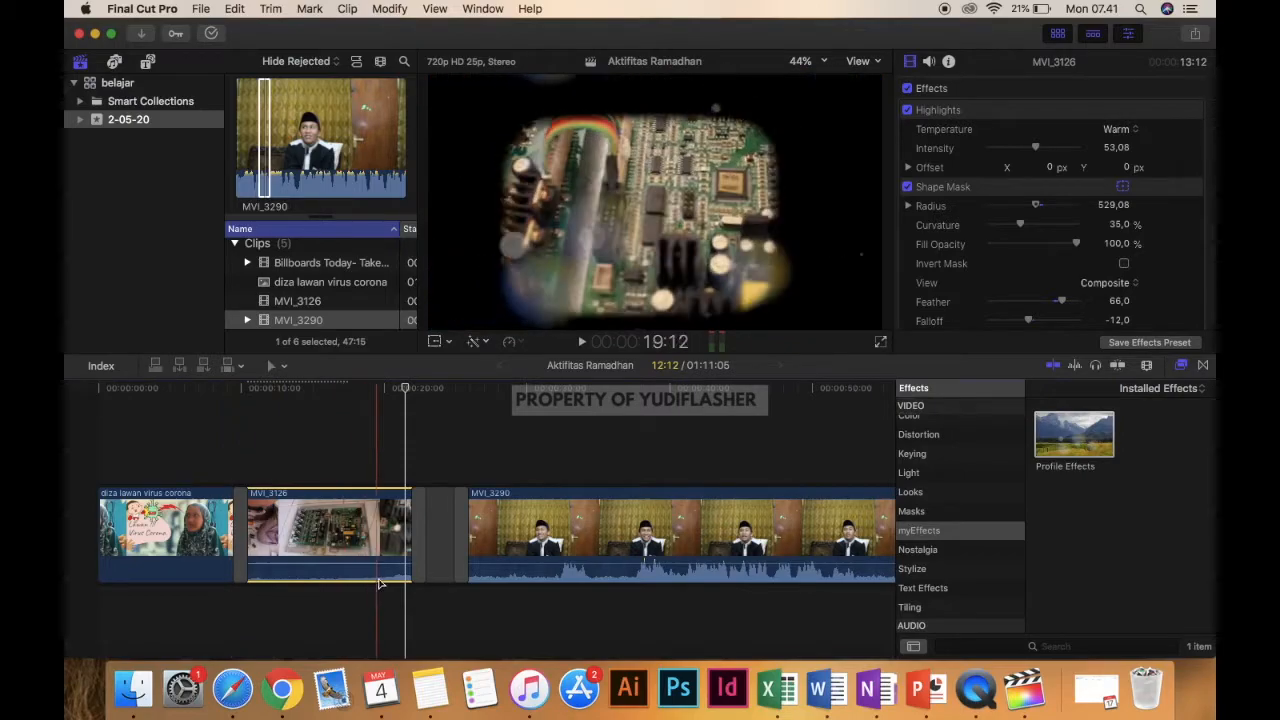
pyautogui.click(215, 449)
pyautogui.press('space')
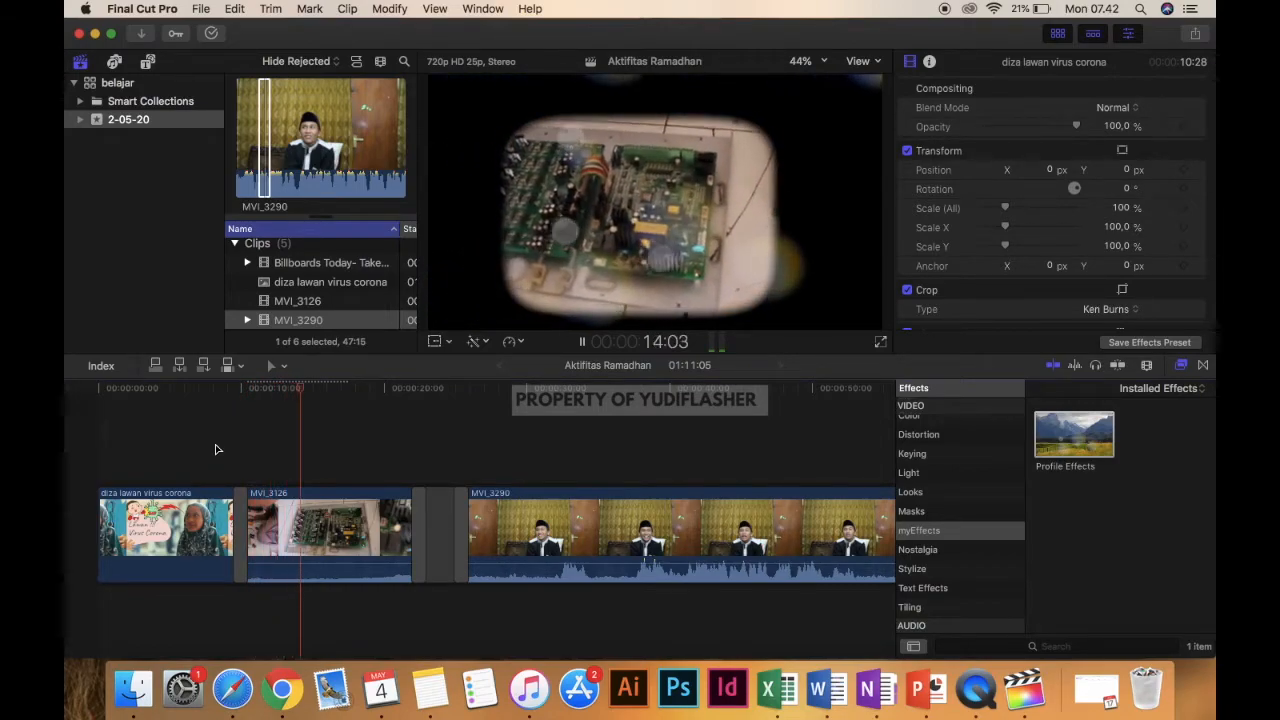
pyautogui.press('space')
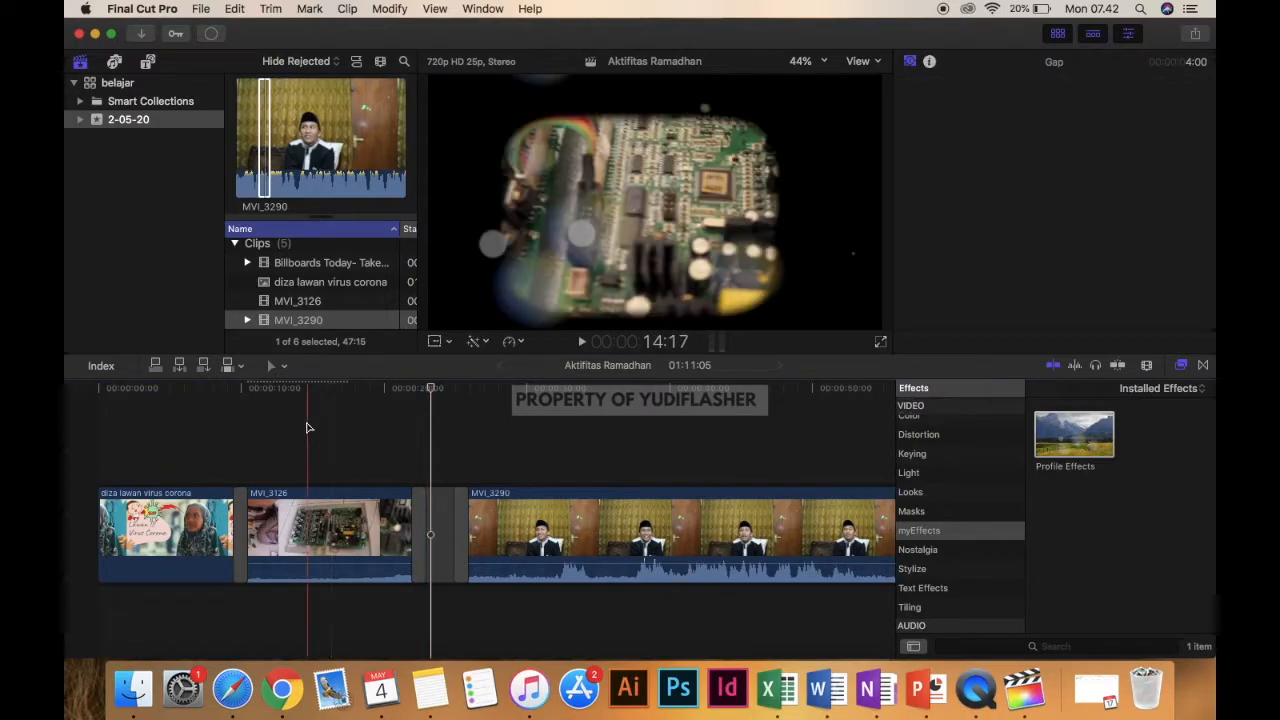
# Detach the audio from the MVI_3126 clip in the timeline
pyautogui.click(309, 532)
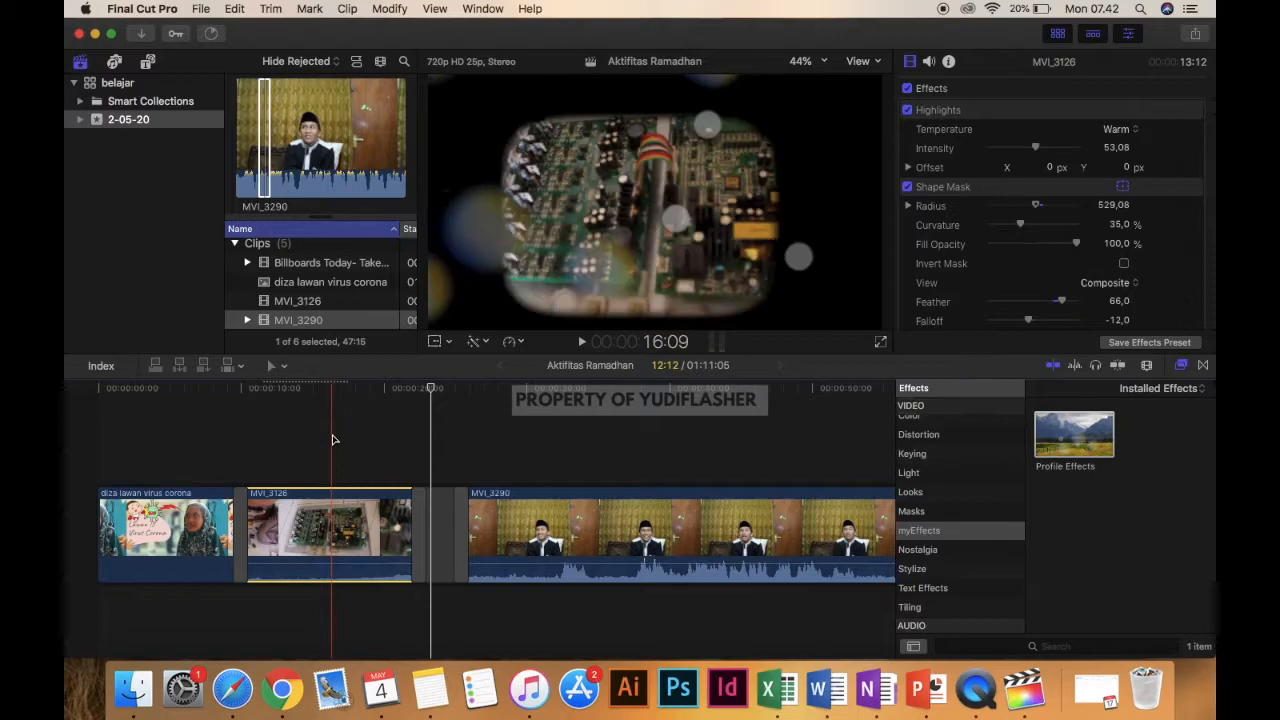
pyautogui.rightClick(326, 530)
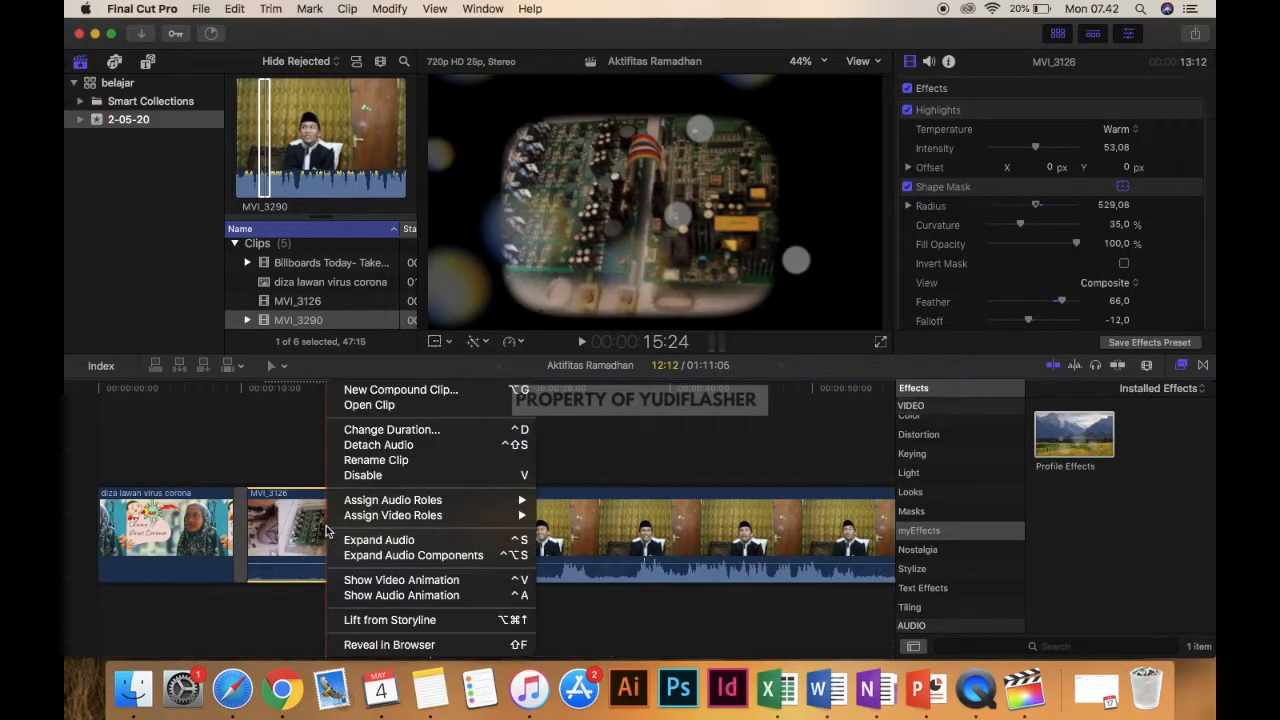
pyautogui.click(378, 445)
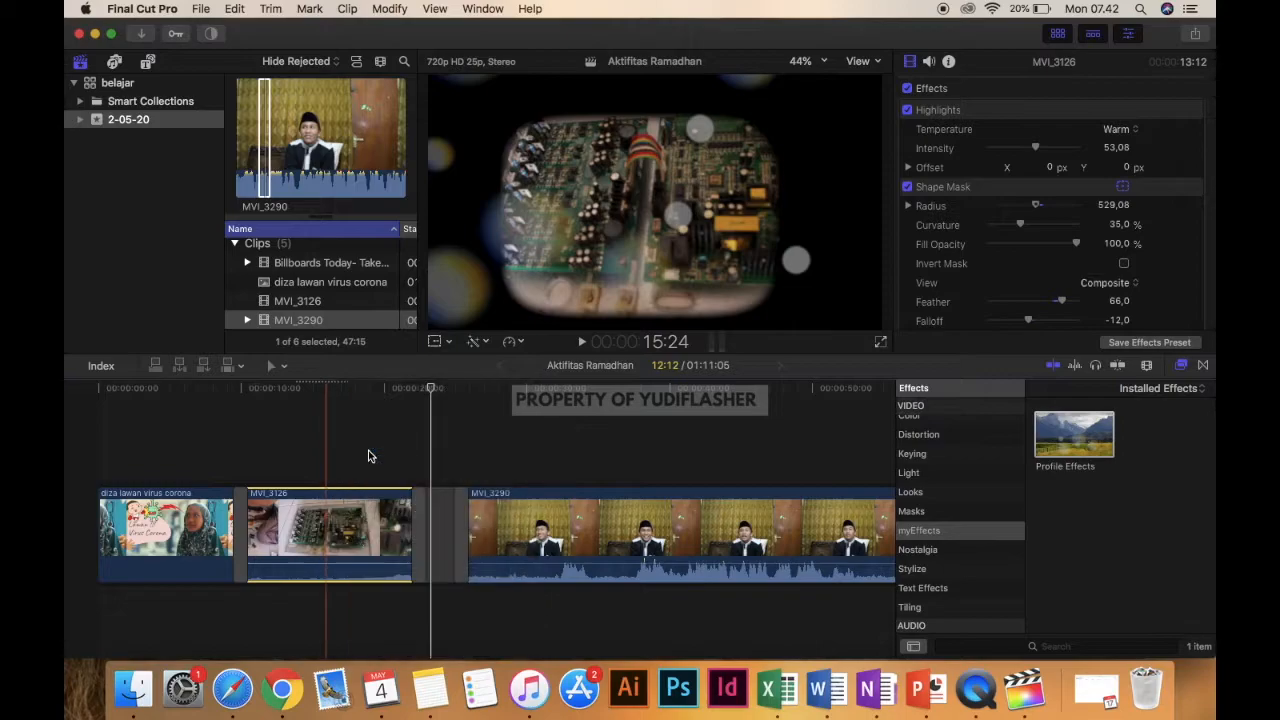
pyautogui.click(325, 531)
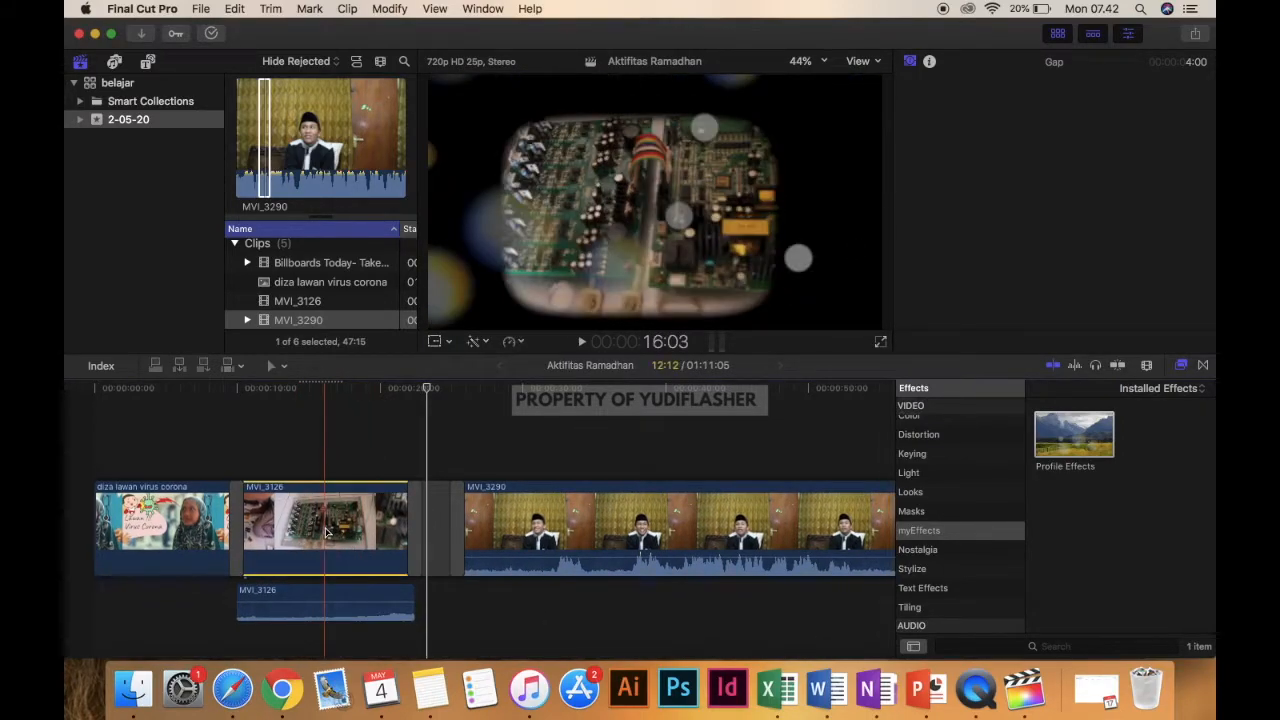
# Delete the detached MVI_3126 audio below the primary storyline, keeping the video clip
pyautogui.click(312, 597)
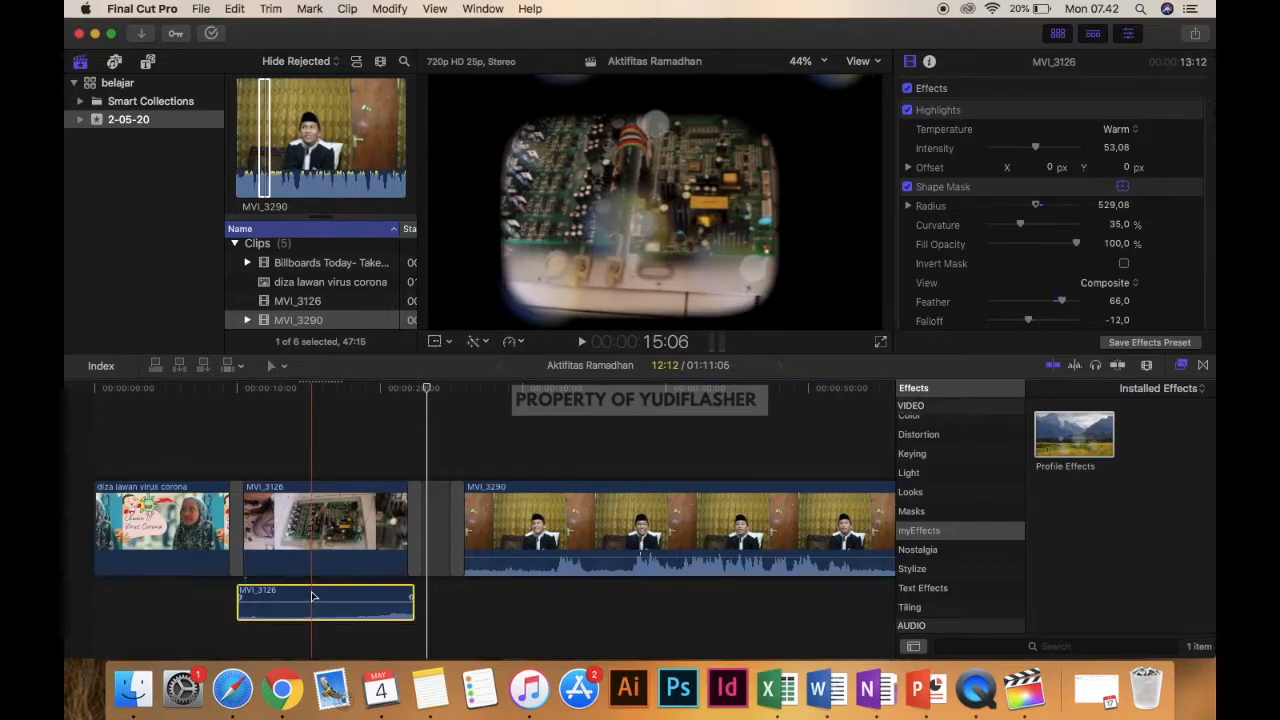
pyautogui.click(314, 550)
pyautogui.click(311, 610)
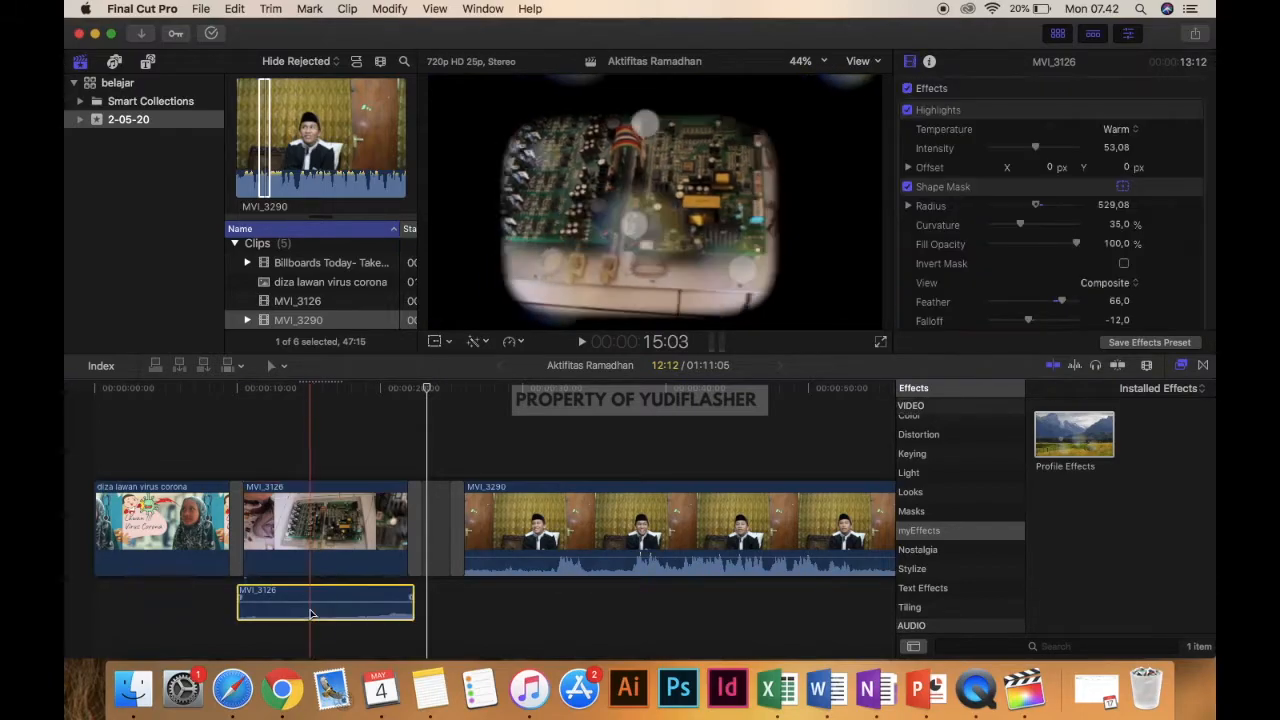
pyautogui.click(324, 550)
pyautogui.click(326, 617)
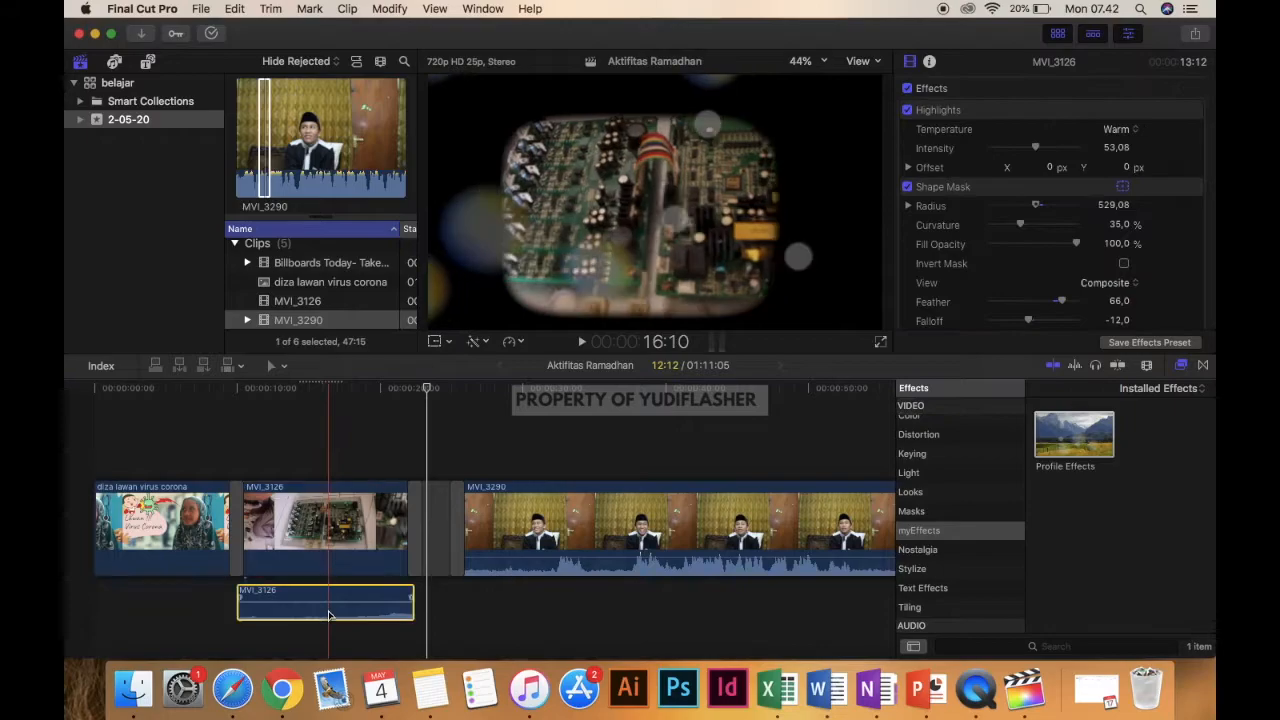
pyautogui.press('Delete')
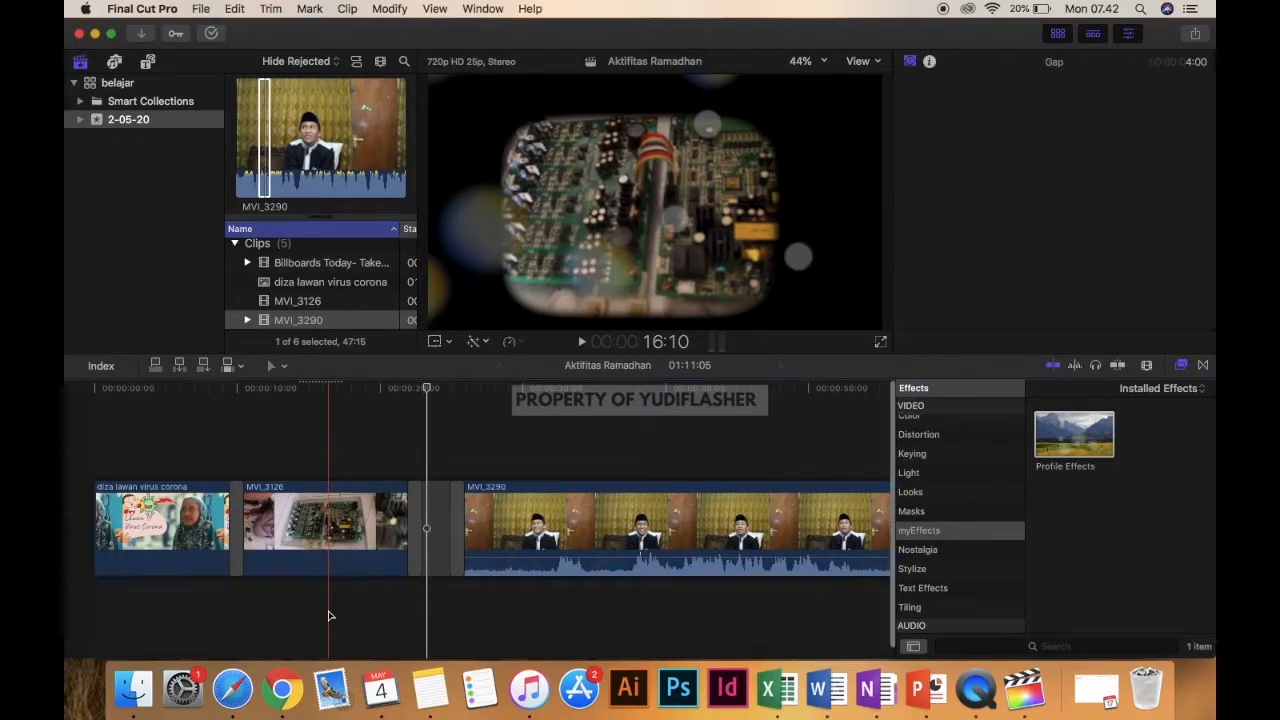
# Play the opening part of the MVI_3290 clip to check where its audio needs cutting
pyautogui.hscroll(3, 476, 533)
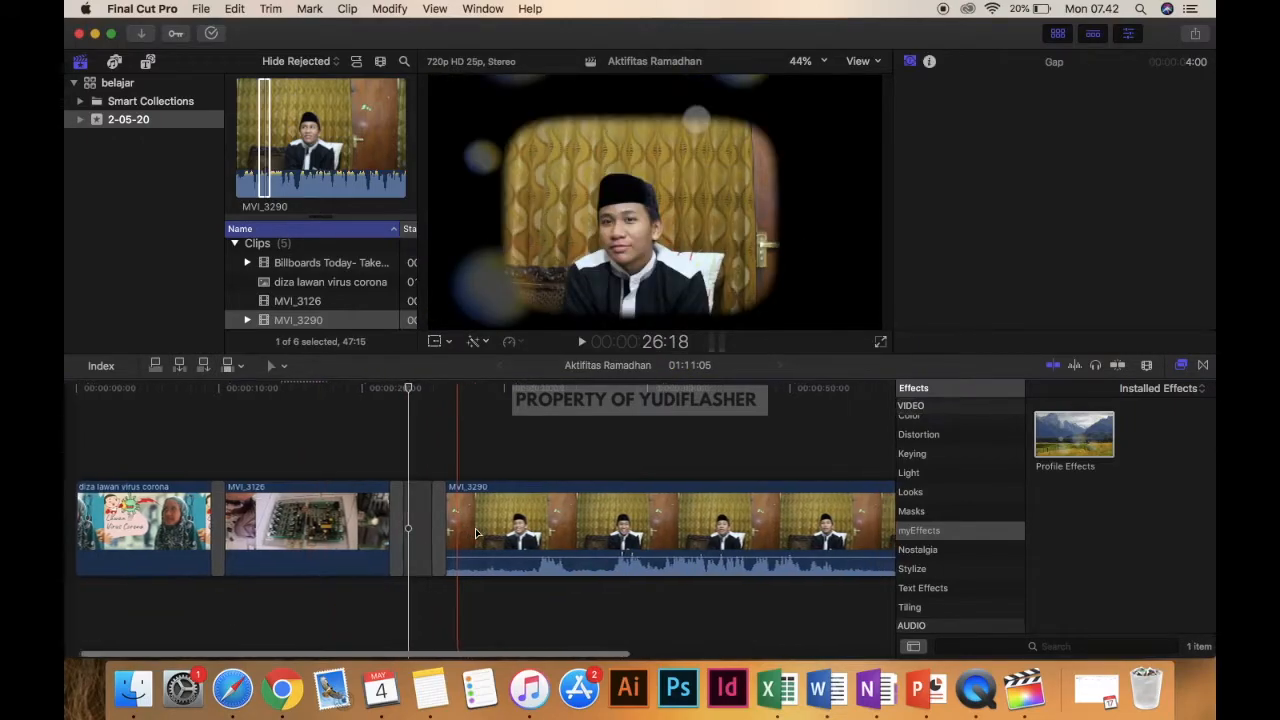
pyautogui.hscroll(3, 476, 533)
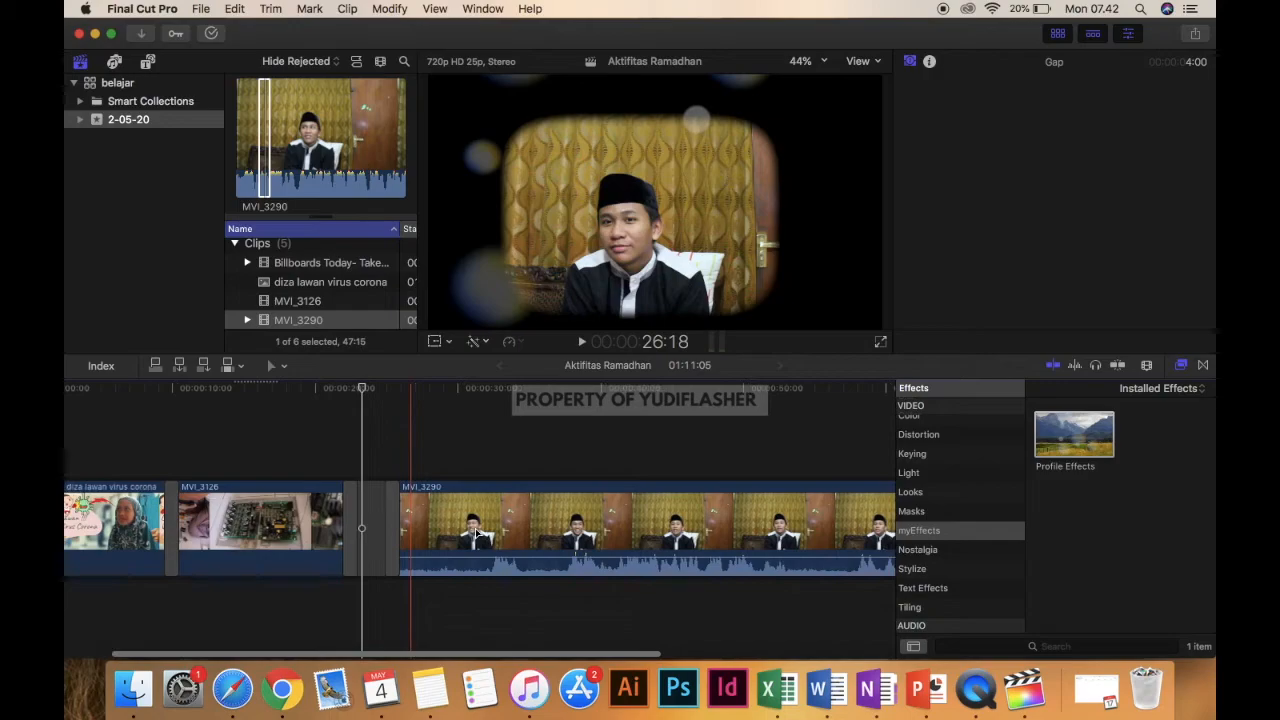
pyautogui.click(445, 477)
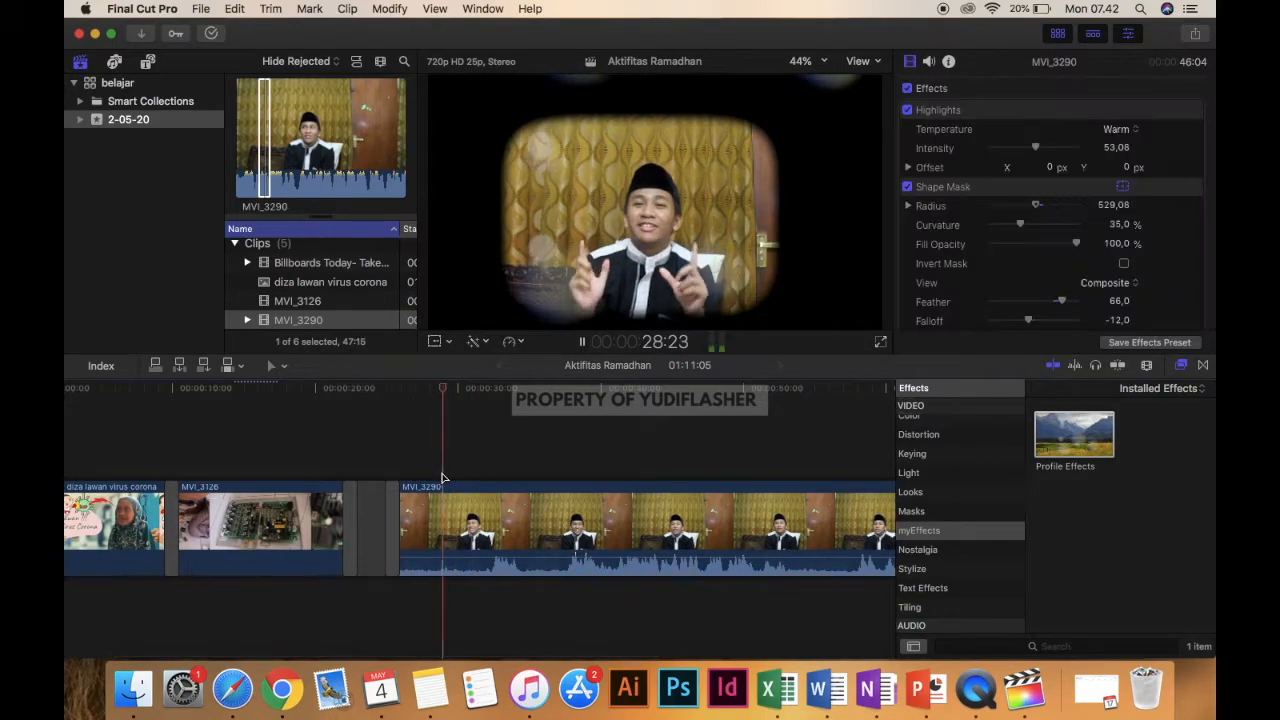
pyautogui.press('space')
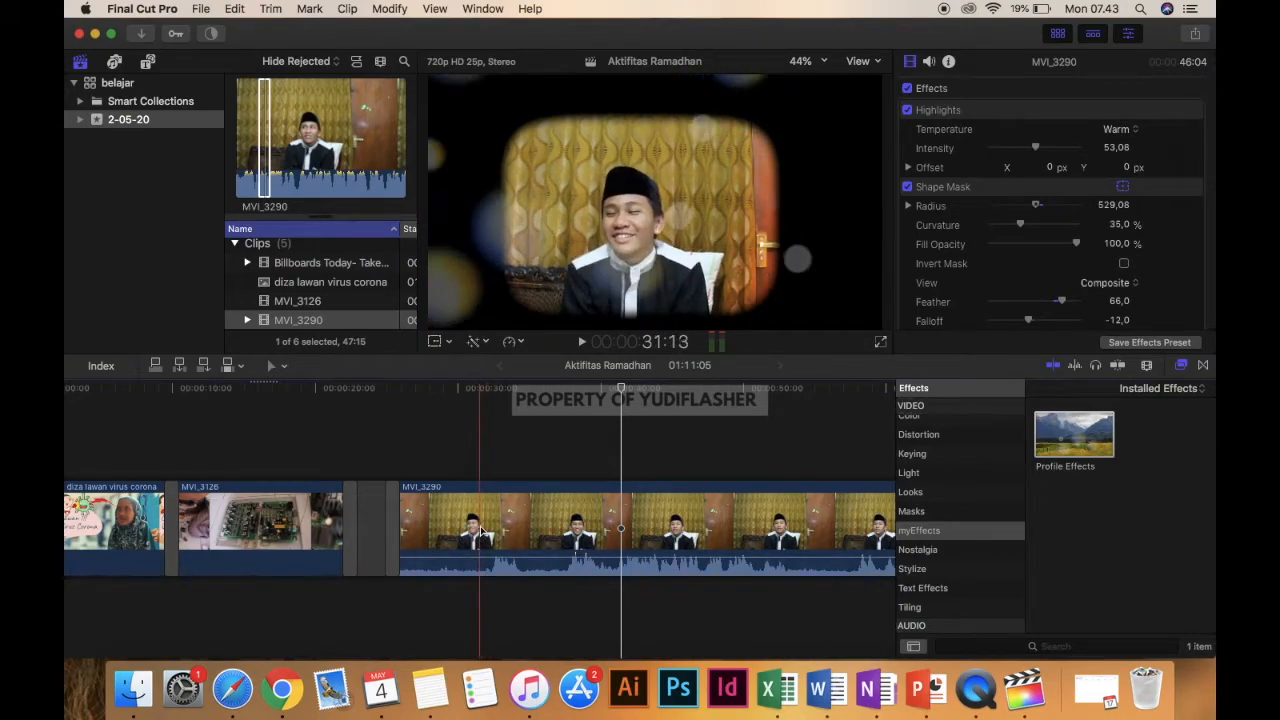
# Try marking a range about 6:11 long at the start of the MVI_3290 clip with Range Selection
pyautogui.click(472, 520)
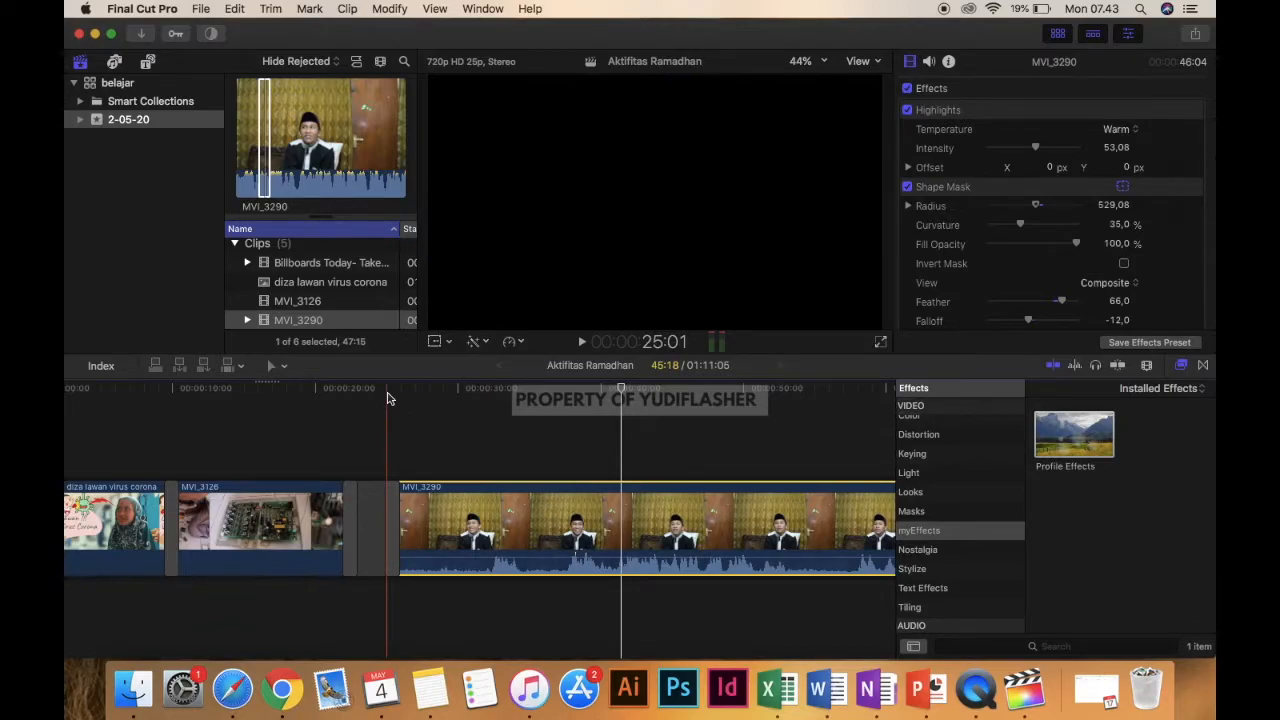
pyautogui.click(283, 367)
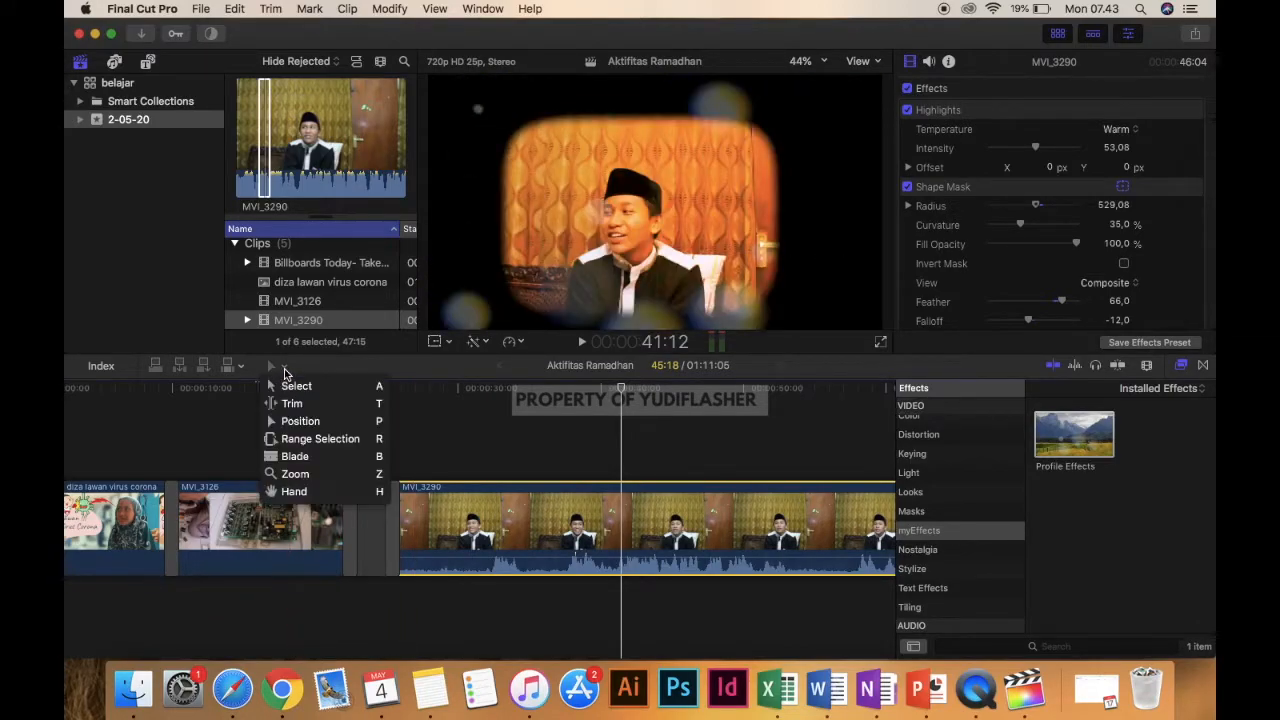
pyautogui.click(289, 439)
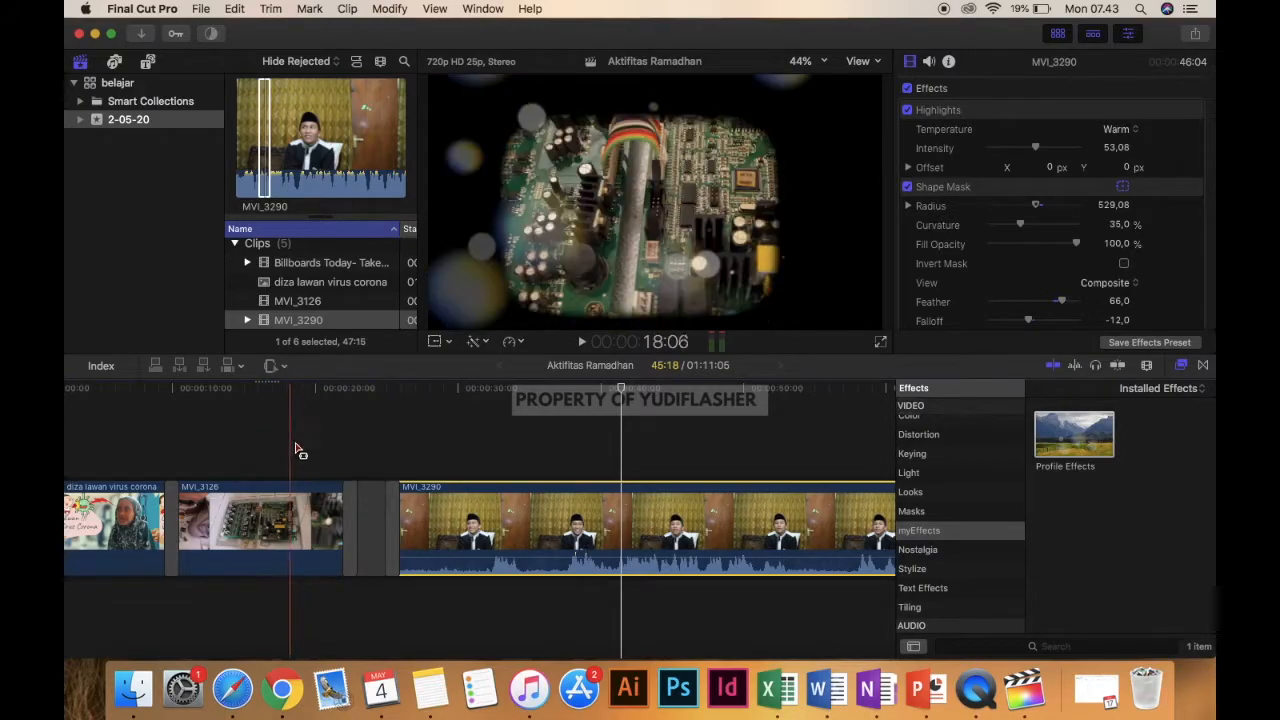
pyautogui.click(411, 516)
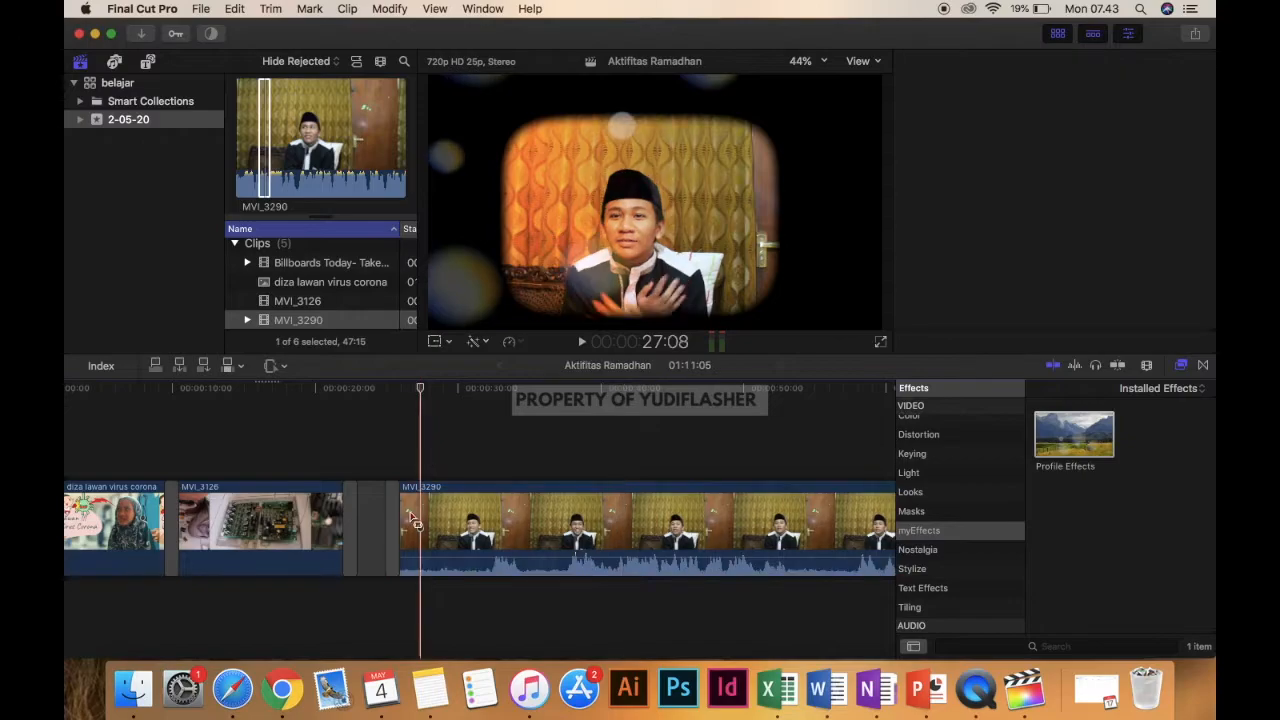
pyautogui.moveTo(401, 519); pyautogui.dragTo(493, 546)
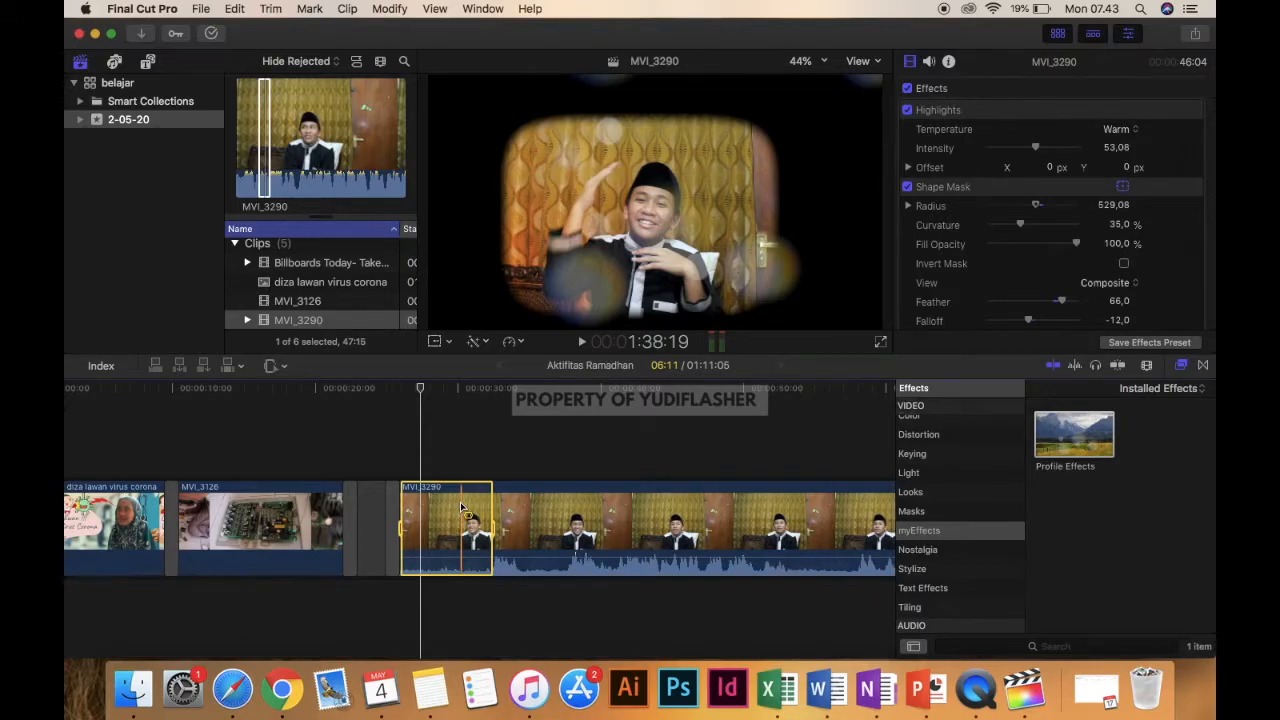
pyautogui.click(453, 452)
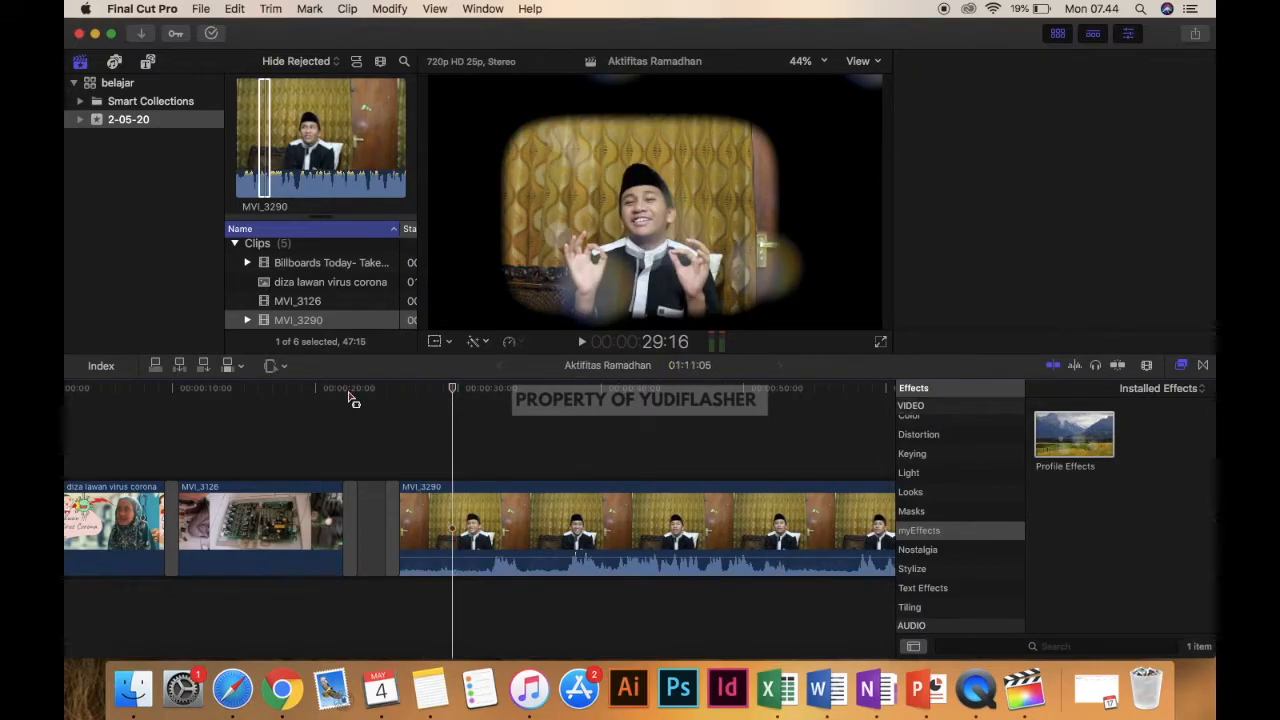
# Split the MVI_3290 clip about 6:20 after its start with the Blade tool and return to the Select tool
pyautogui.click(284, 367)
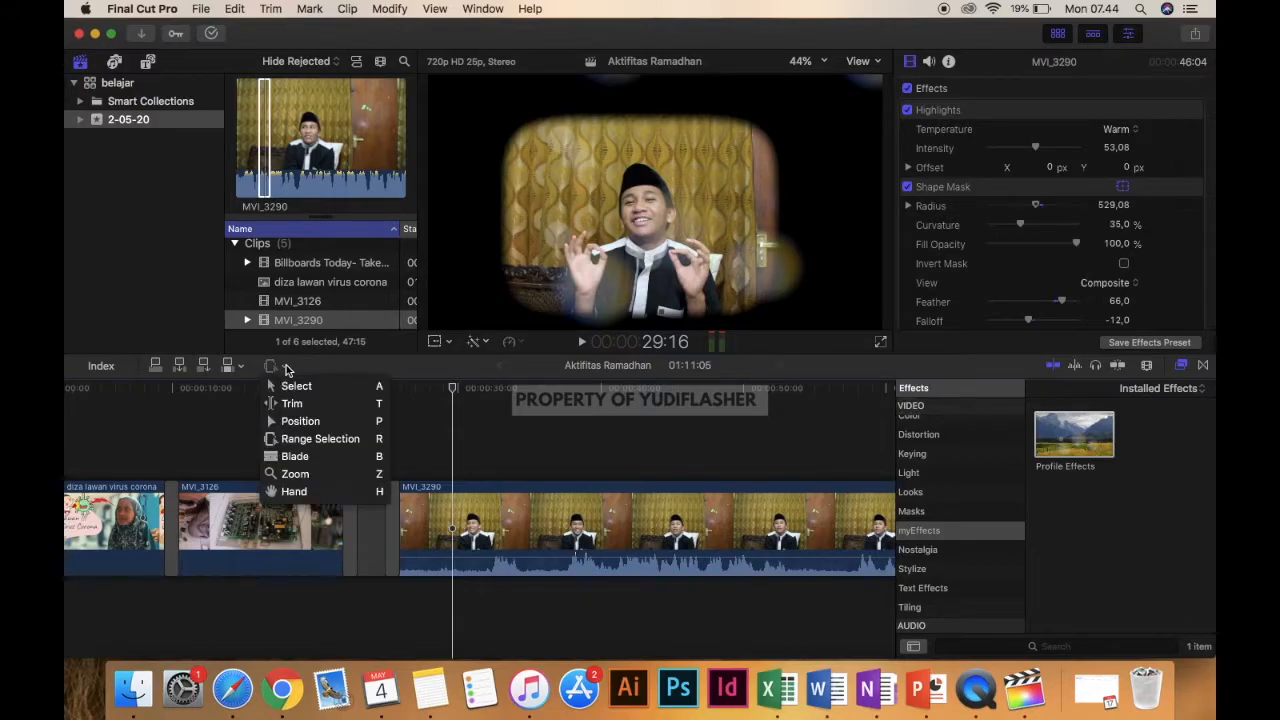
pyautogui.click(295, 456)
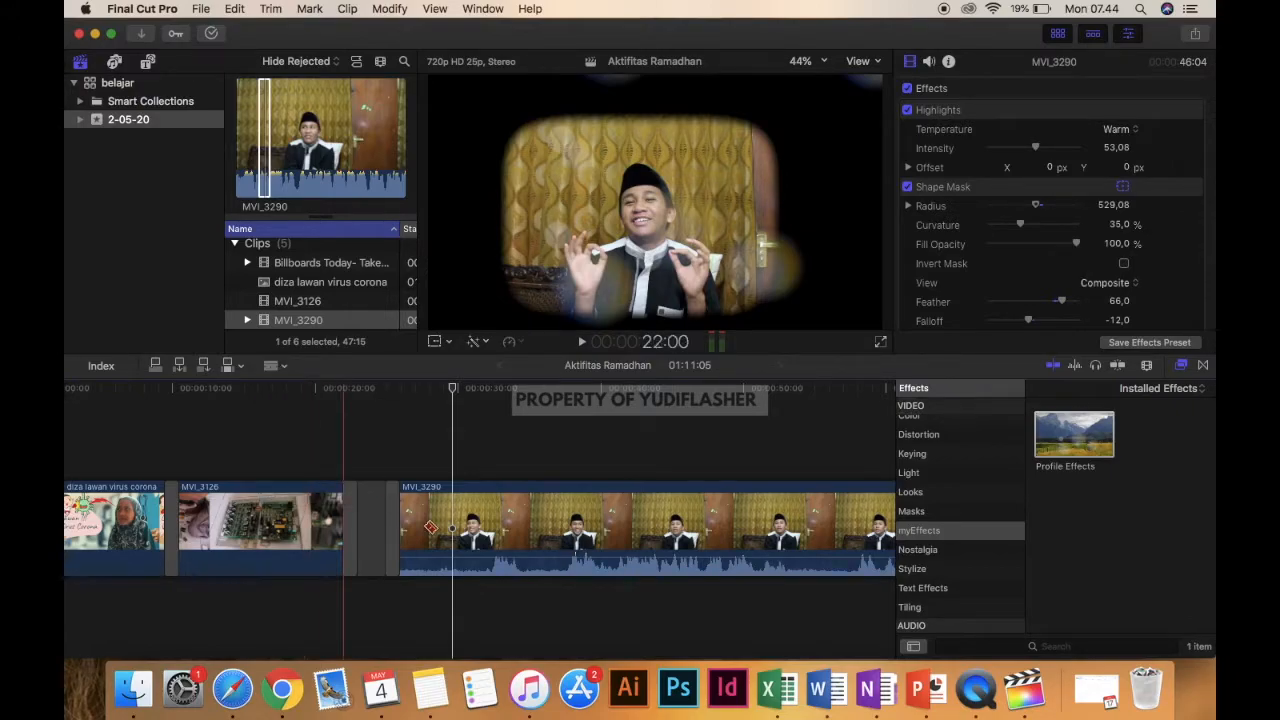
pyautogui.click(491, 561)
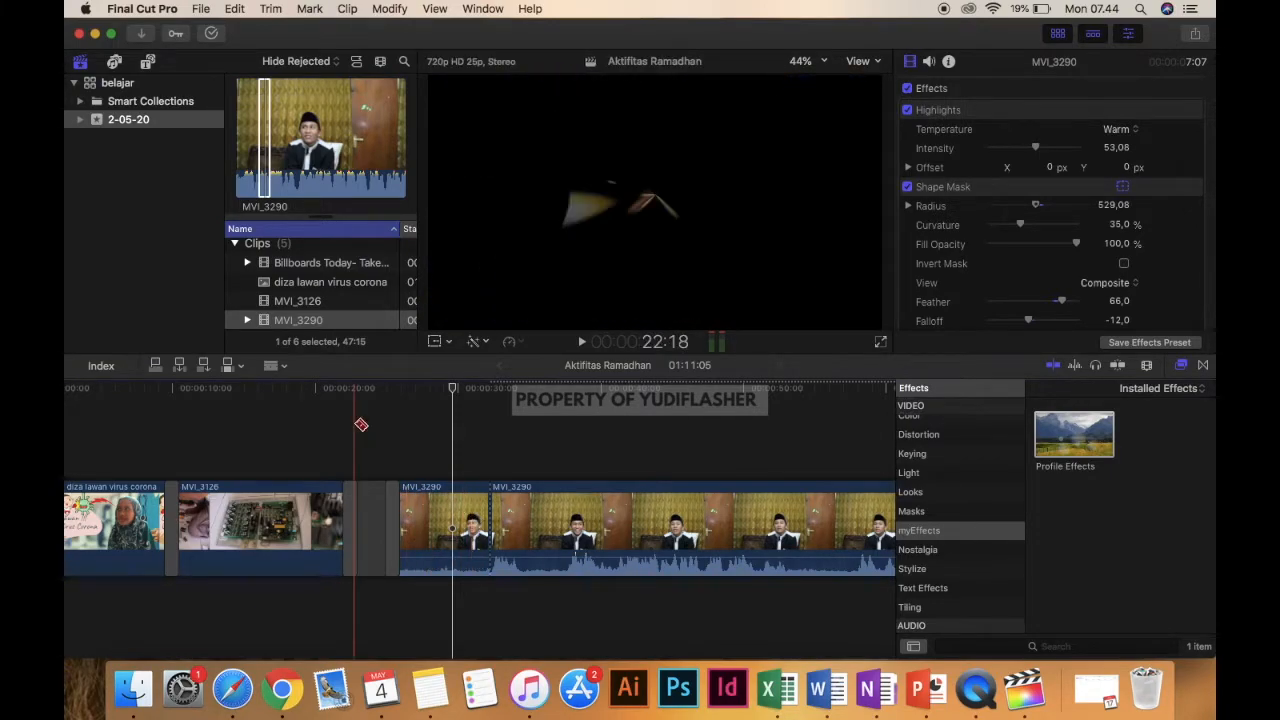
pyautogui.click(283, 367)
pyautogui.click(296, 385)
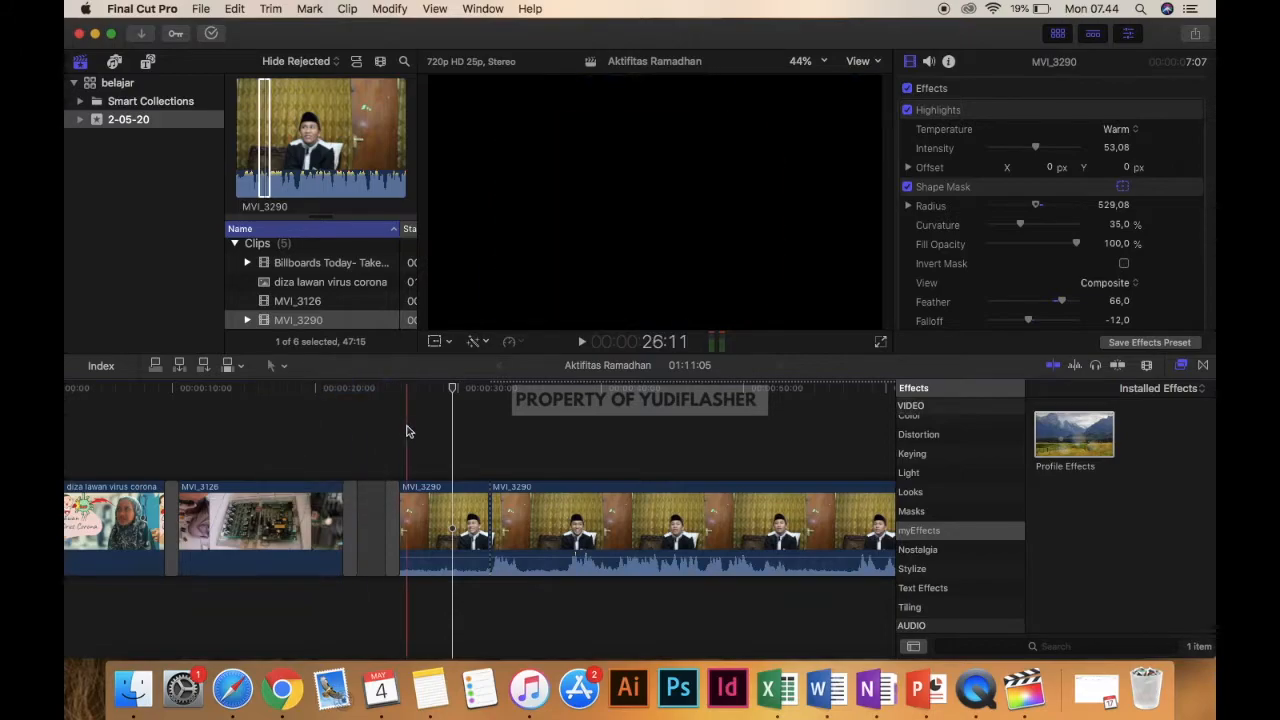
# Detach the audio from the short first segment of MVI_3290 and delete that detached audio
pyautogui.click(410, 505)
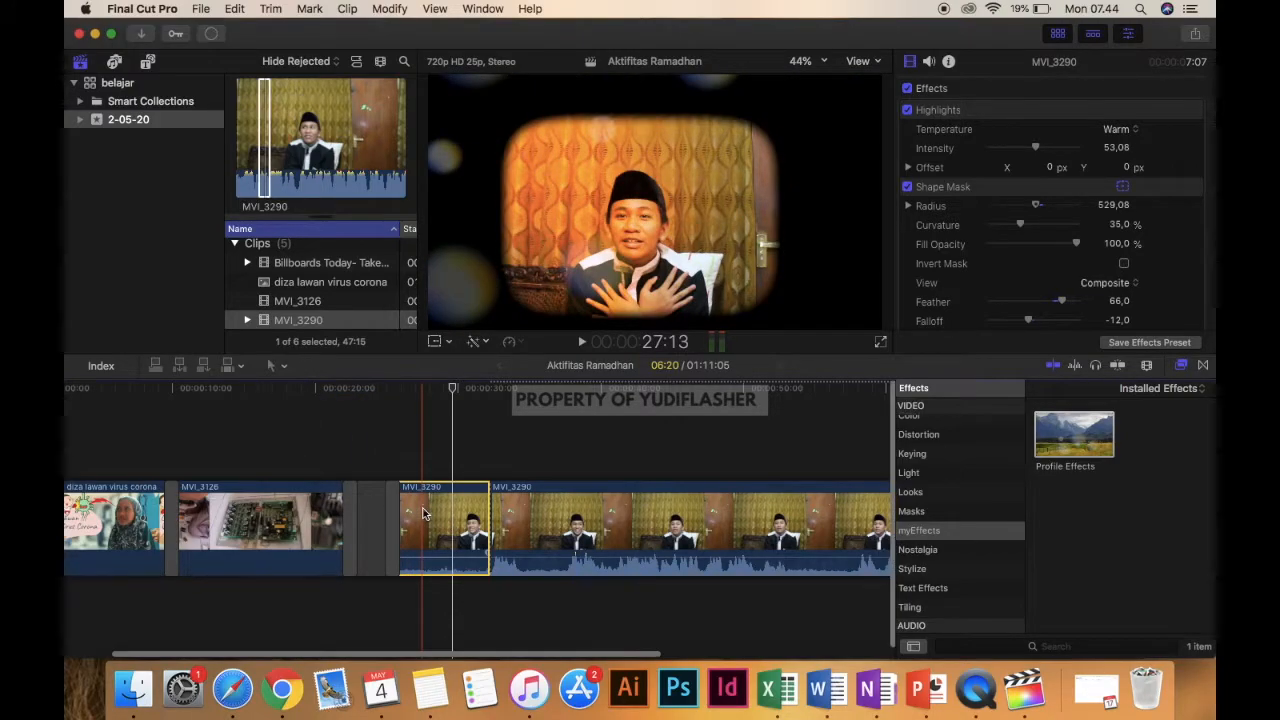
pyautogui.rightClick(423, 513)
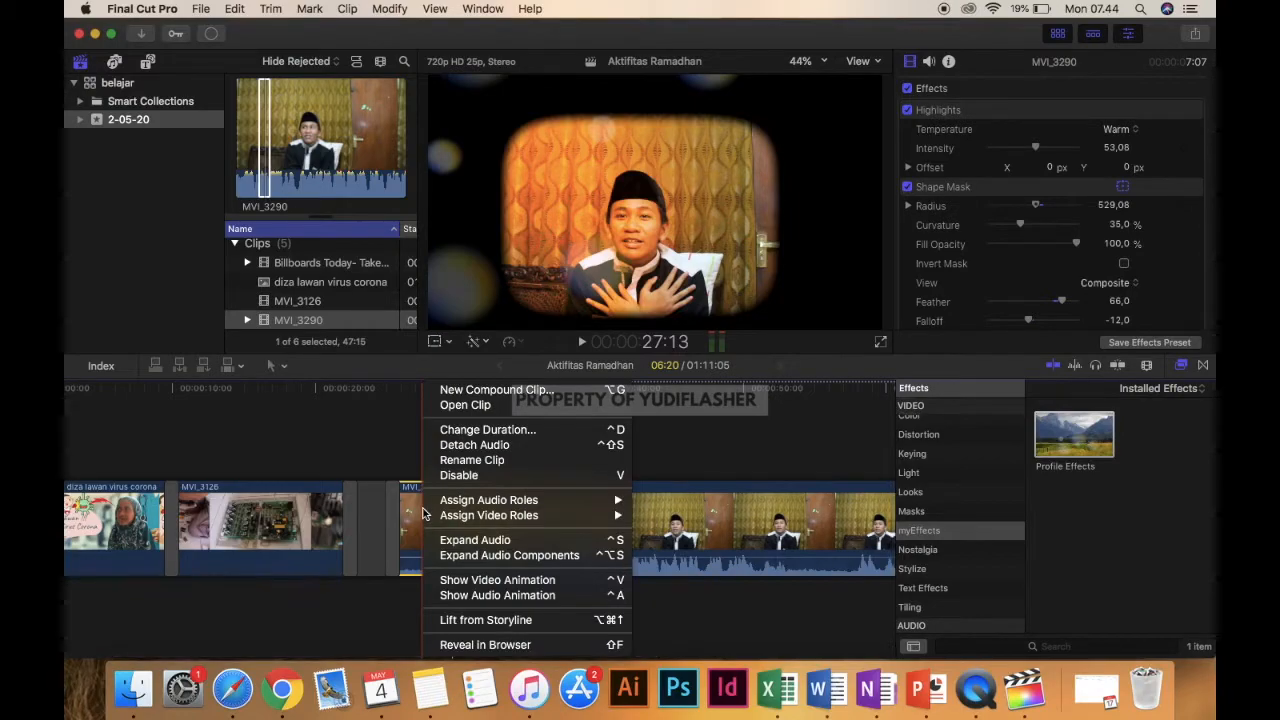
pyautogui.click(498, 445)
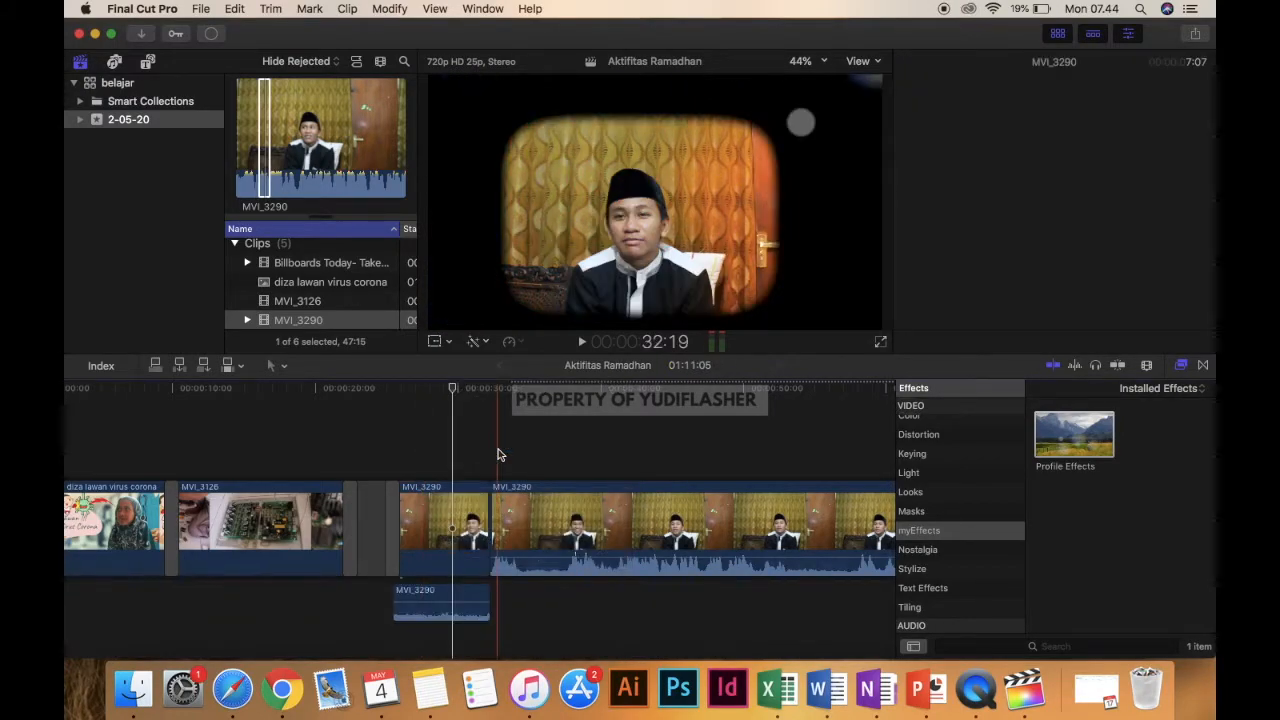
pyautogui.click(429, 615)
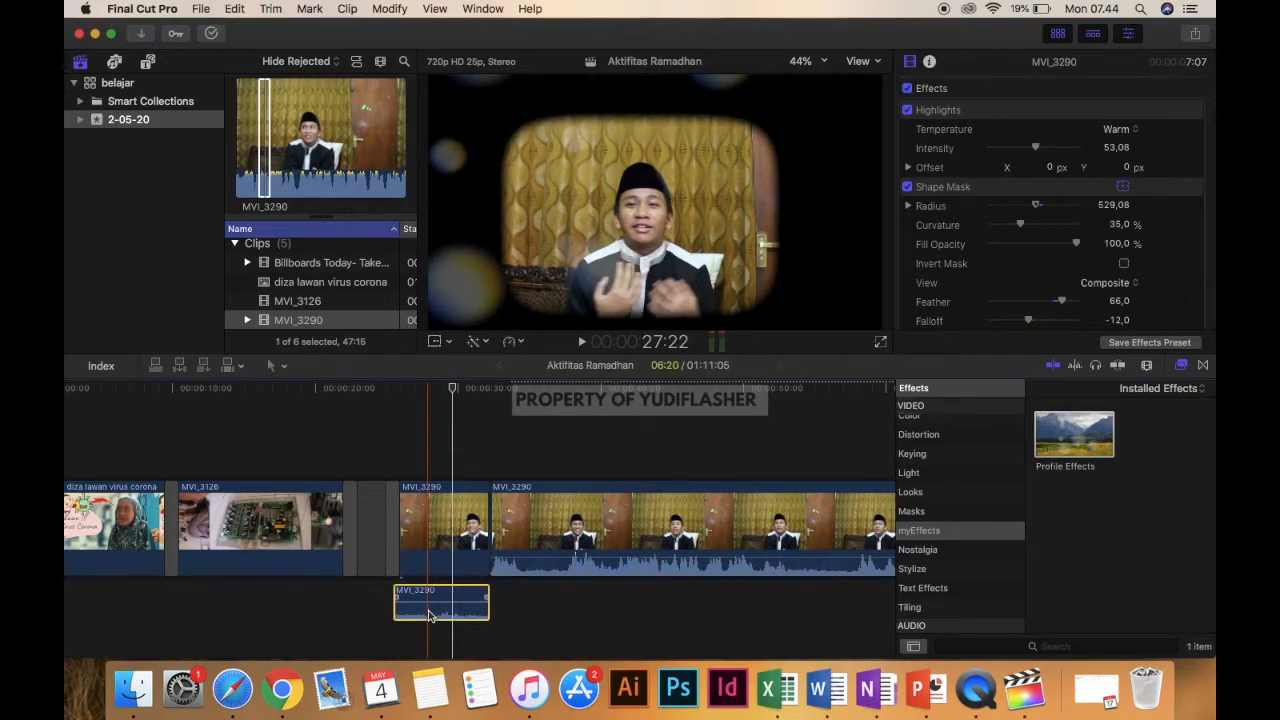
pyautogui.press('Delete')
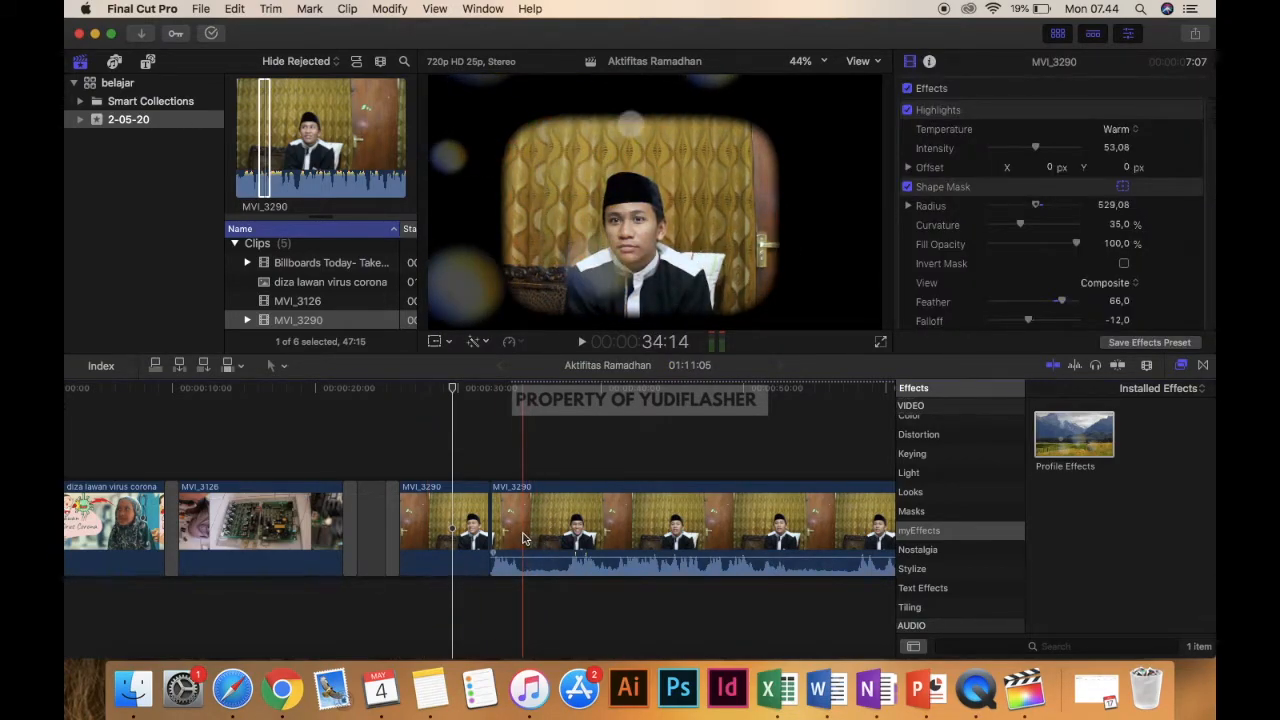
# Isolate a section about 3:01 long near the start of the remaining MVI_3290 clip with two Blade cuts
pyautogui.click(525, 535)
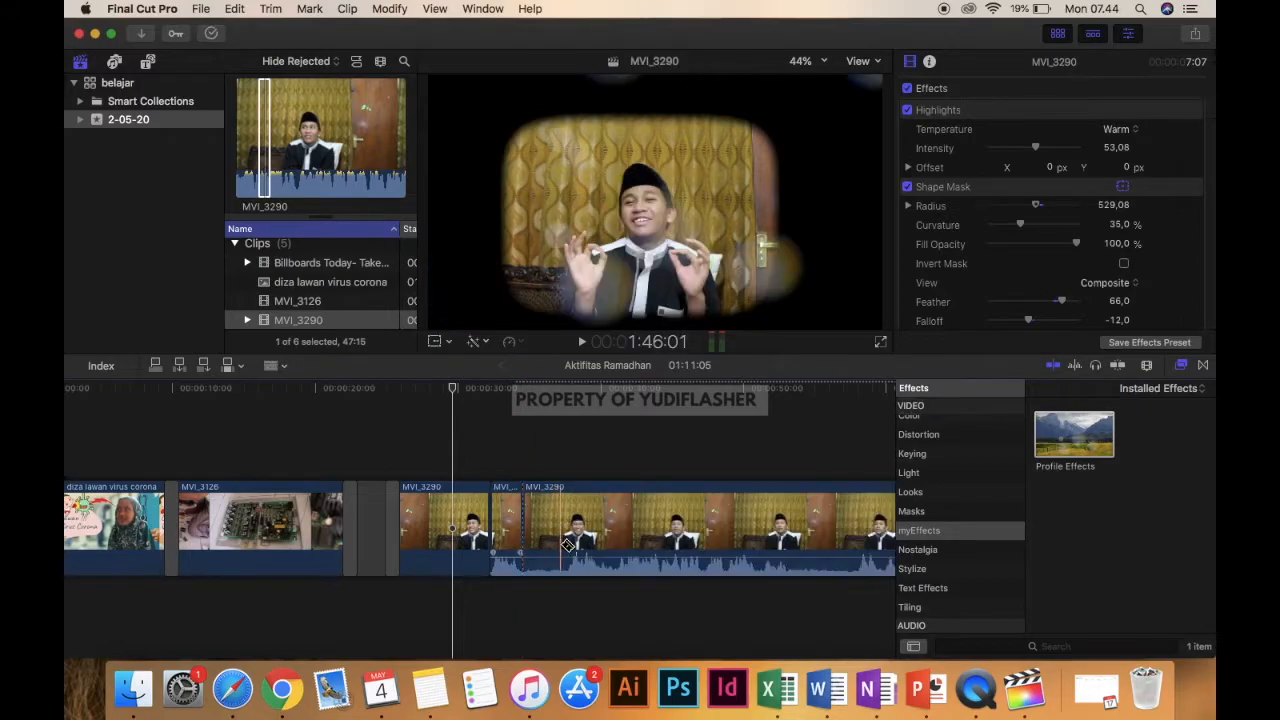
pyautogui.click(573, 551)
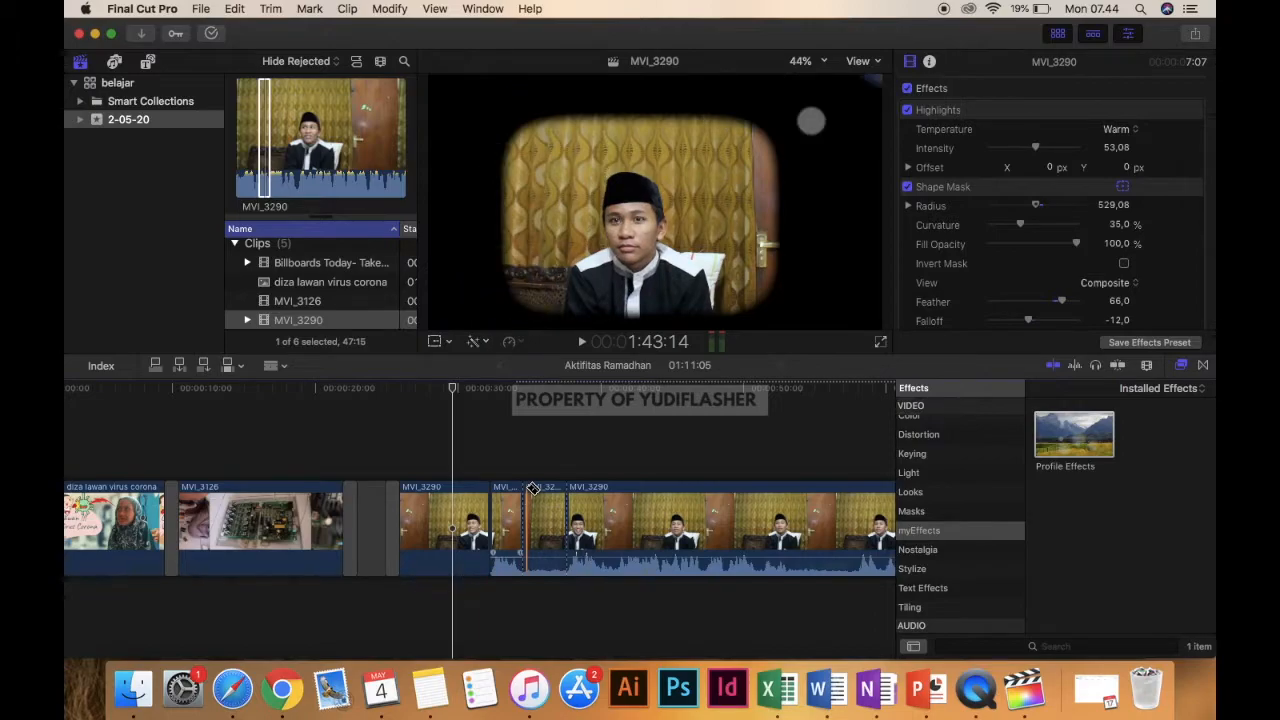
# Lower the volume of the isolated 3:01 MVI_3290 segment to -∞ dB and play the timeline from the first MVI_3290 segment
pyautogui.click(544, 524)
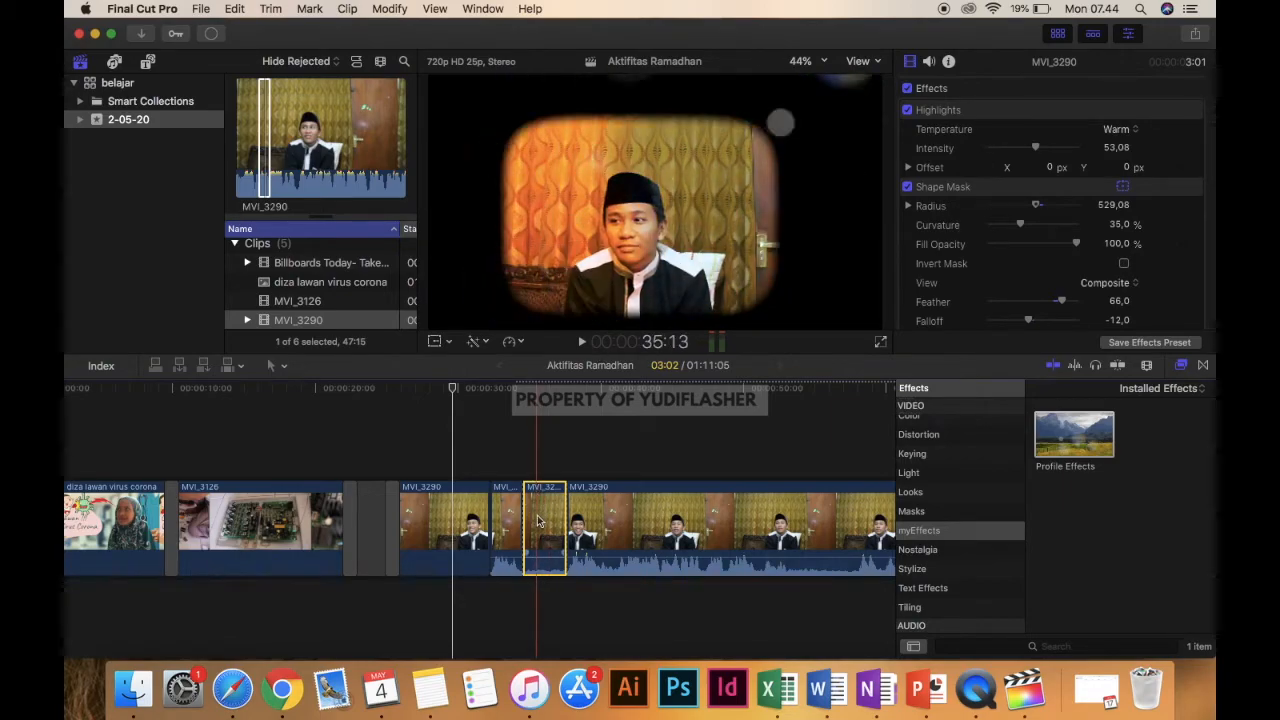
pyautogui.click(929, 62)
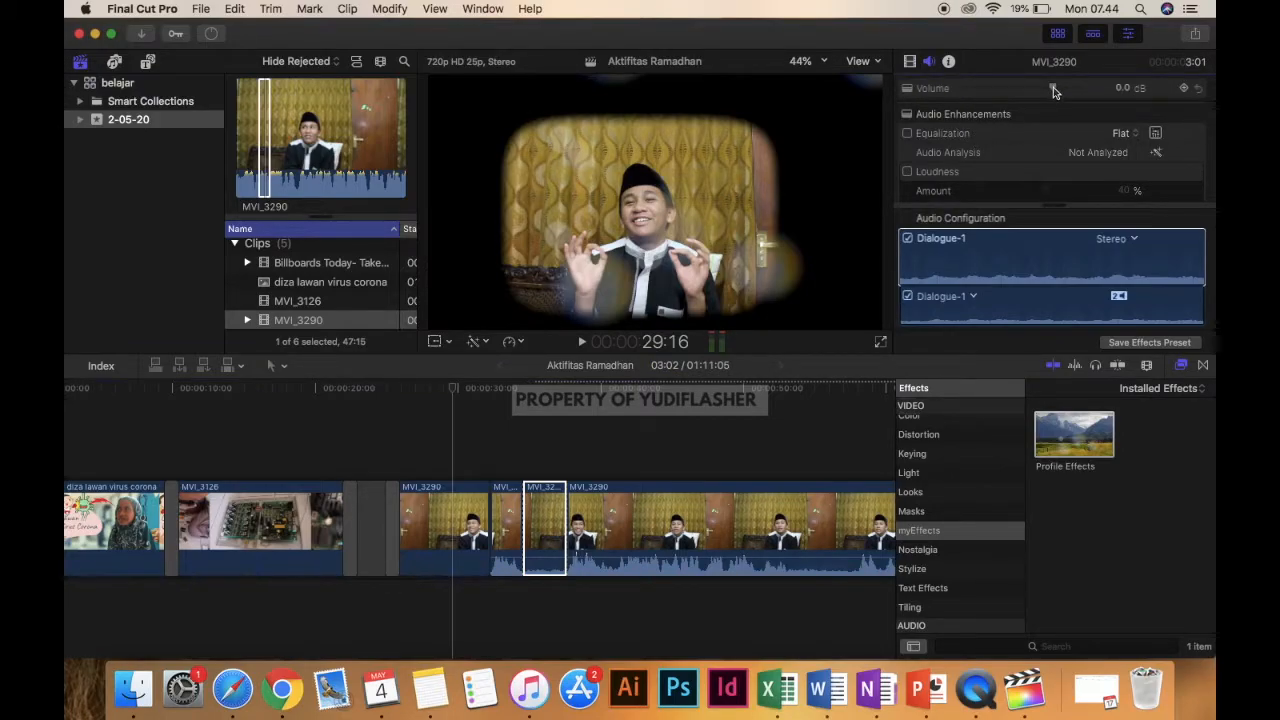
pyautogui.moveTo(1053, 87); pyautogui.dragTo(965, 92)
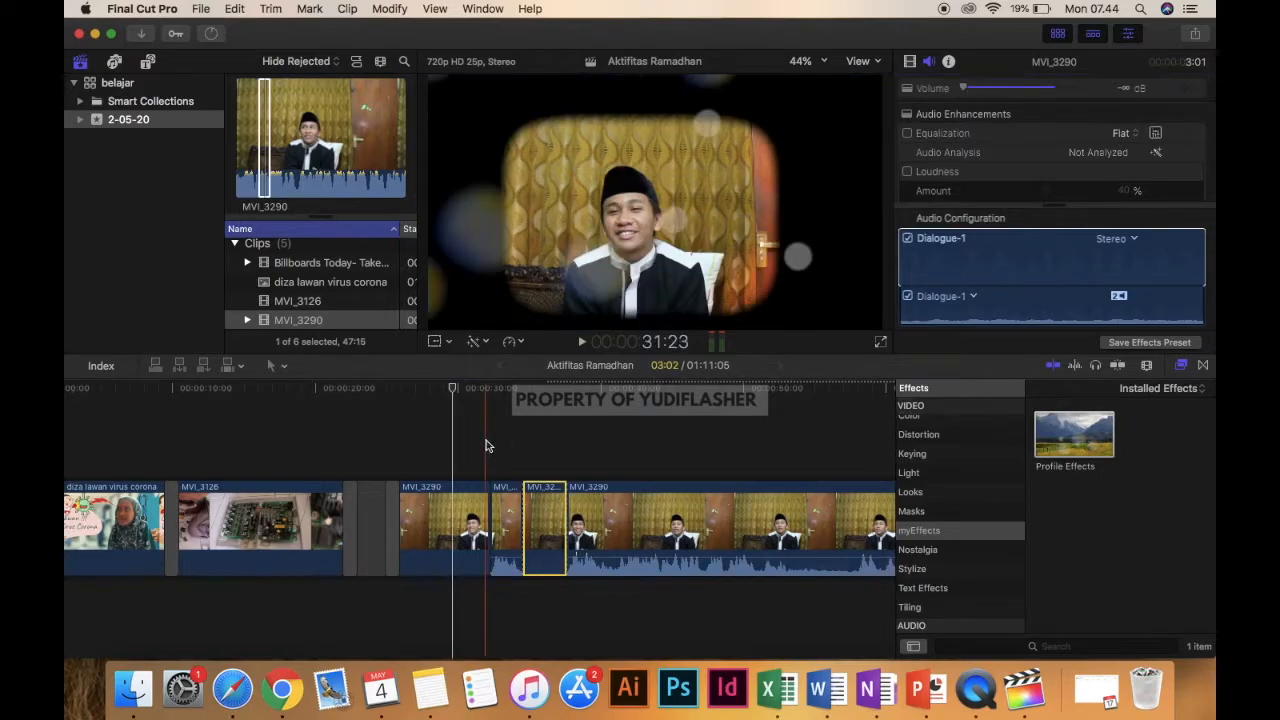
pyautogui.click(399, 446)
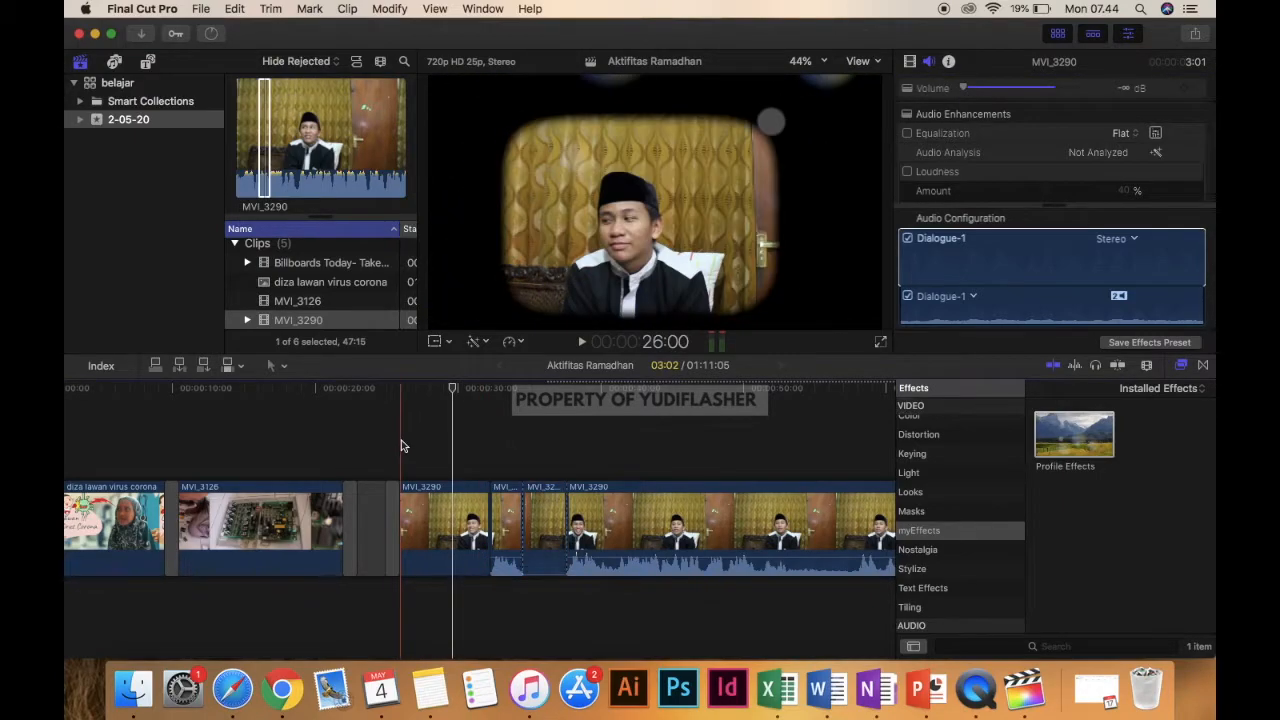
pyautogui.press('space')
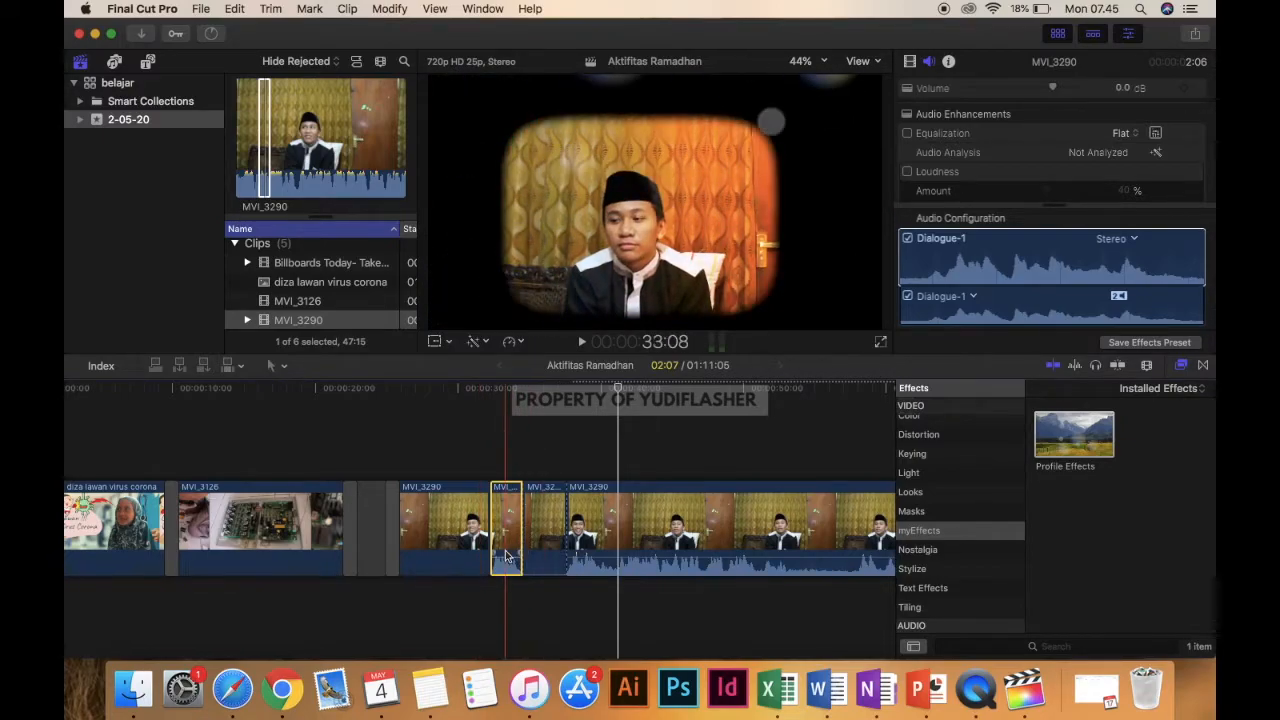
# Apply the Cartoon Animals voice effect to the 2:06 MVI_3290 segment just before the muted one
pyautogui.scroll(-2, 972, 516)
pyautogui.scroll(-3, 972, 516)
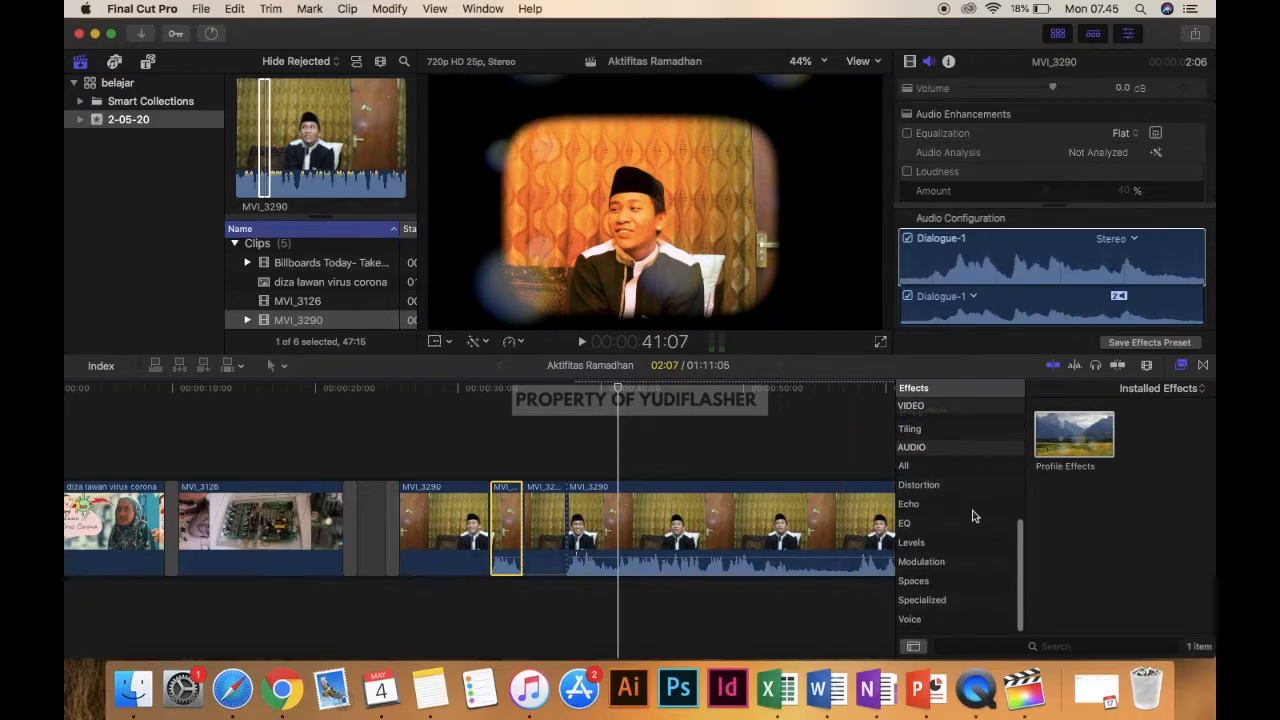
pyautogui.click(931, 623)
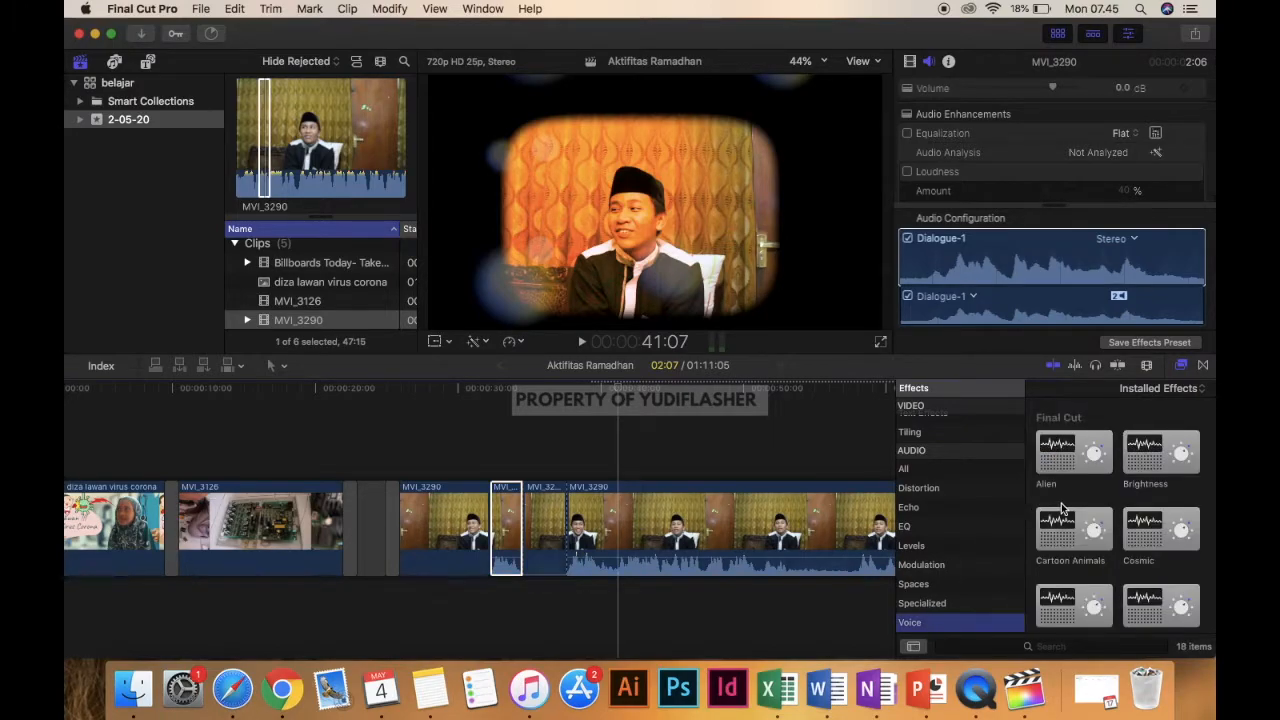
pyautogui.scroll(-2, 1063, 509)
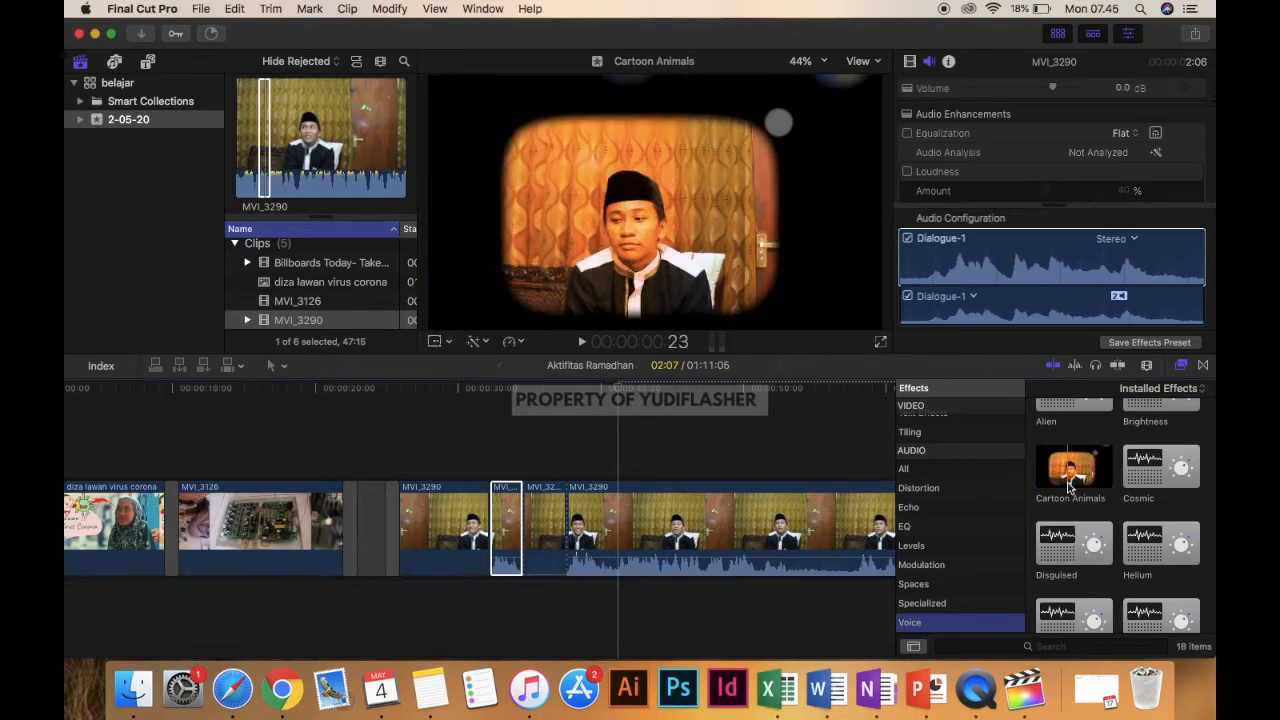
pyautogui.click(1066, 484)
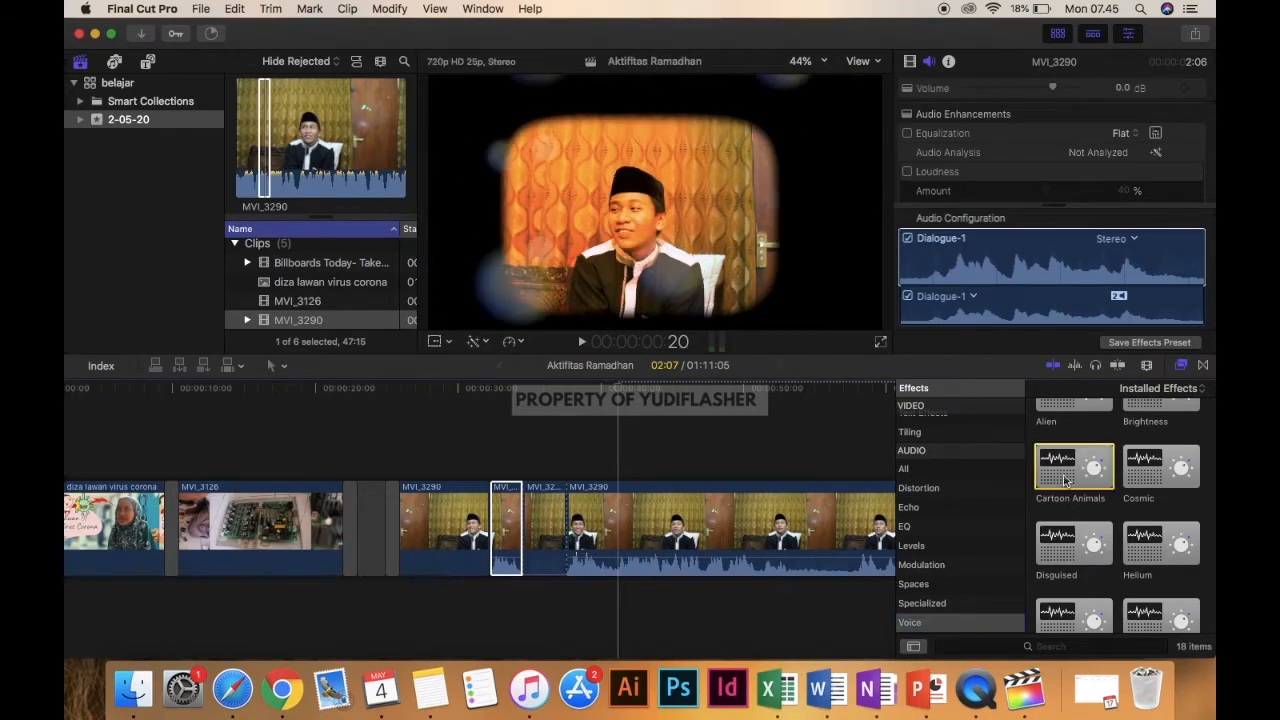
pyautogui.moveTo(1066, 480); pyautogui.dragTo(510, 530)
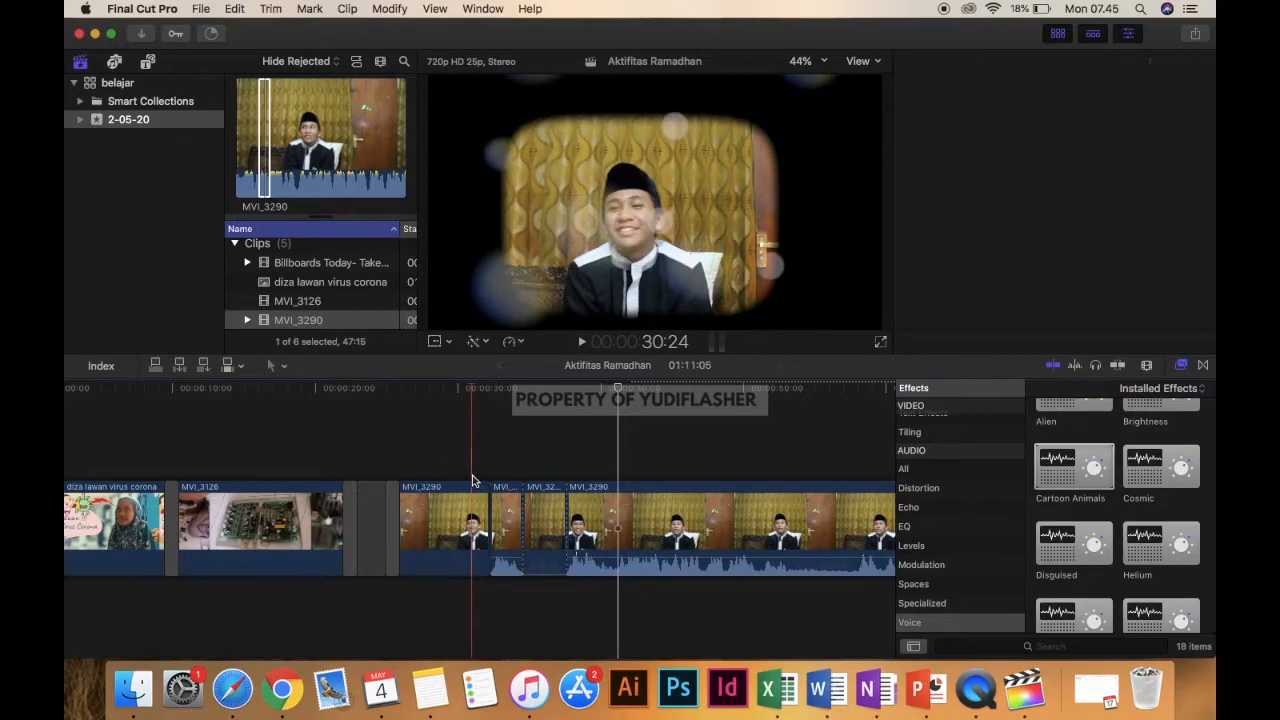
# Play the timeline from shortly before the Cartoon Animals segment to hear the voice effect
pyautogui.press('space')
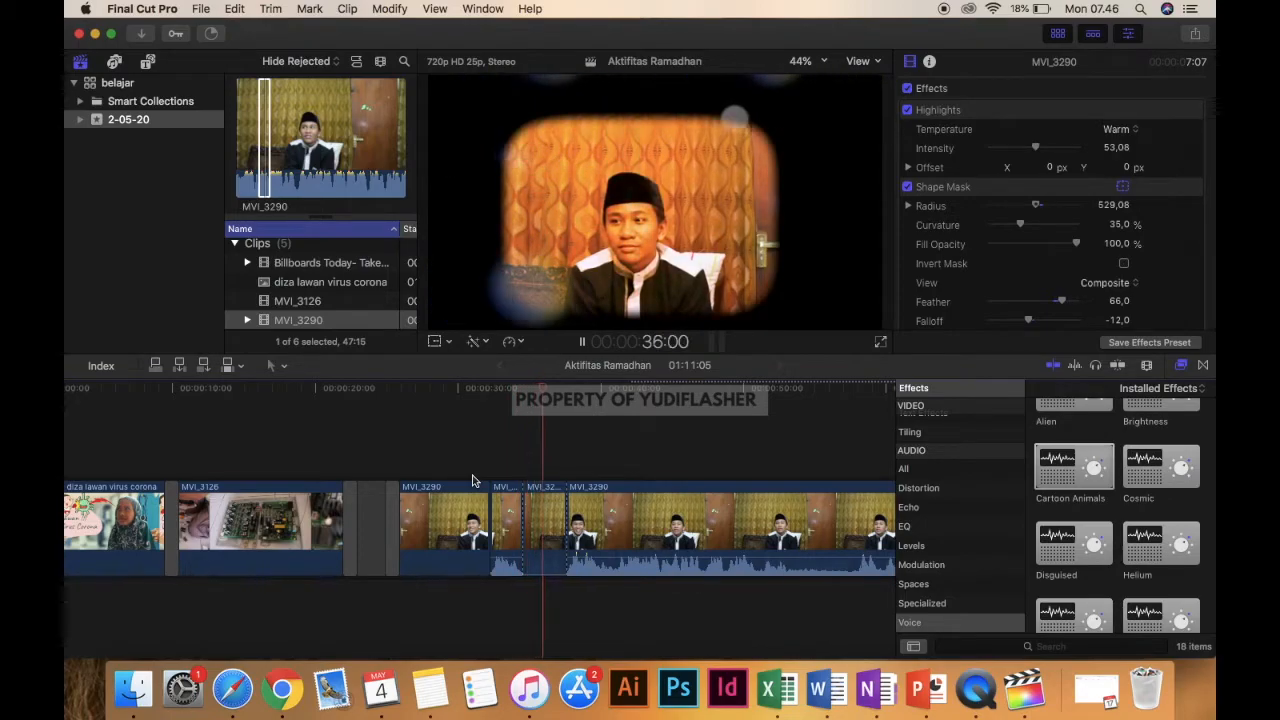
pyautogui.click(468, 486)
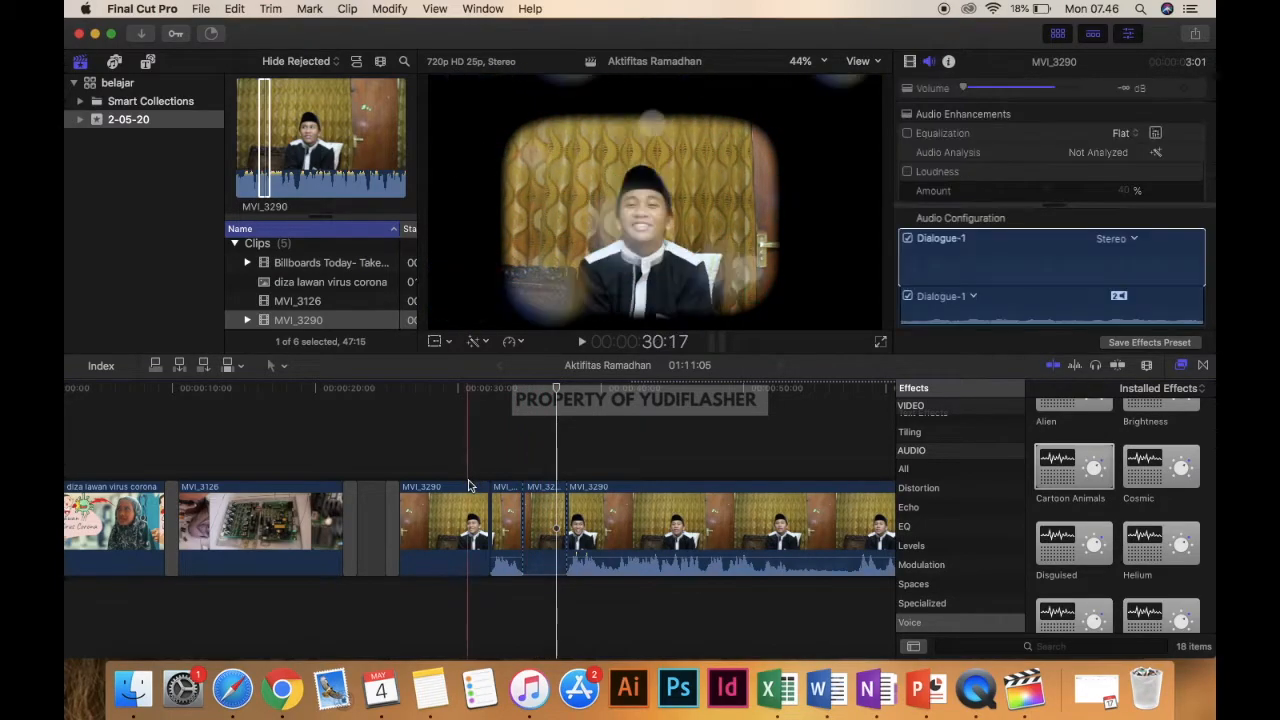
pyautogui.press('space')
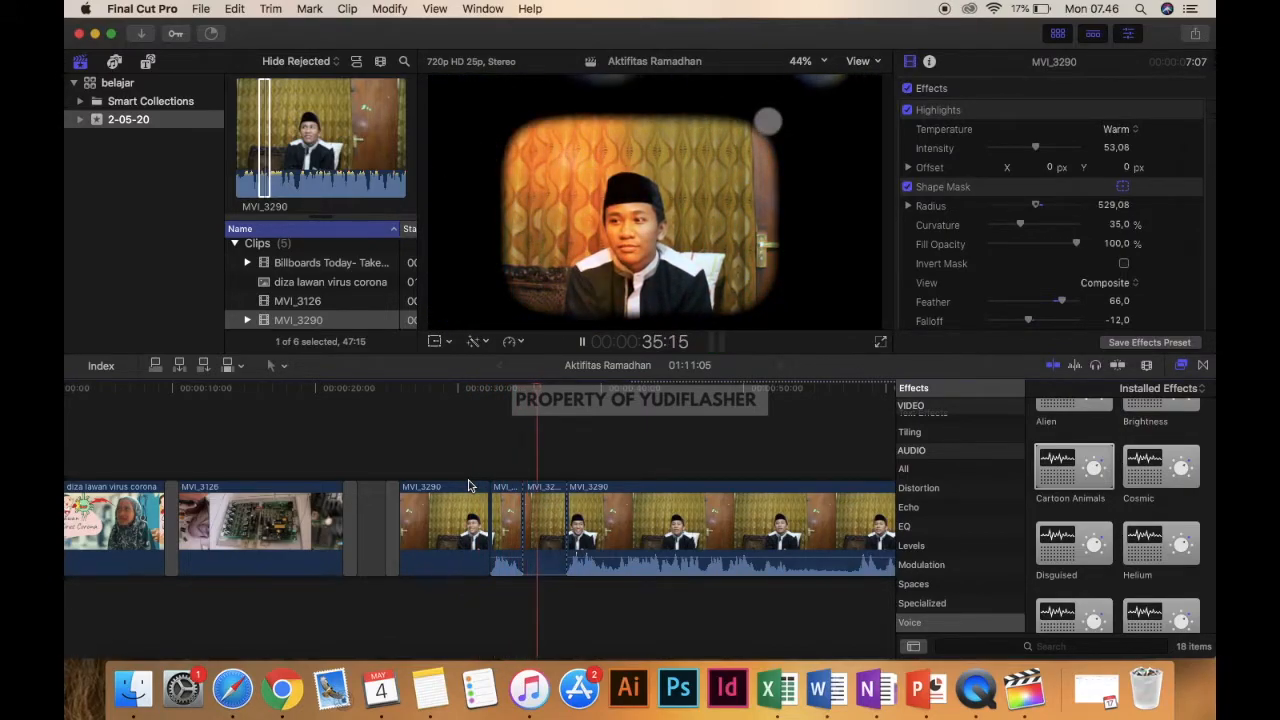
pyautogui.press('space')
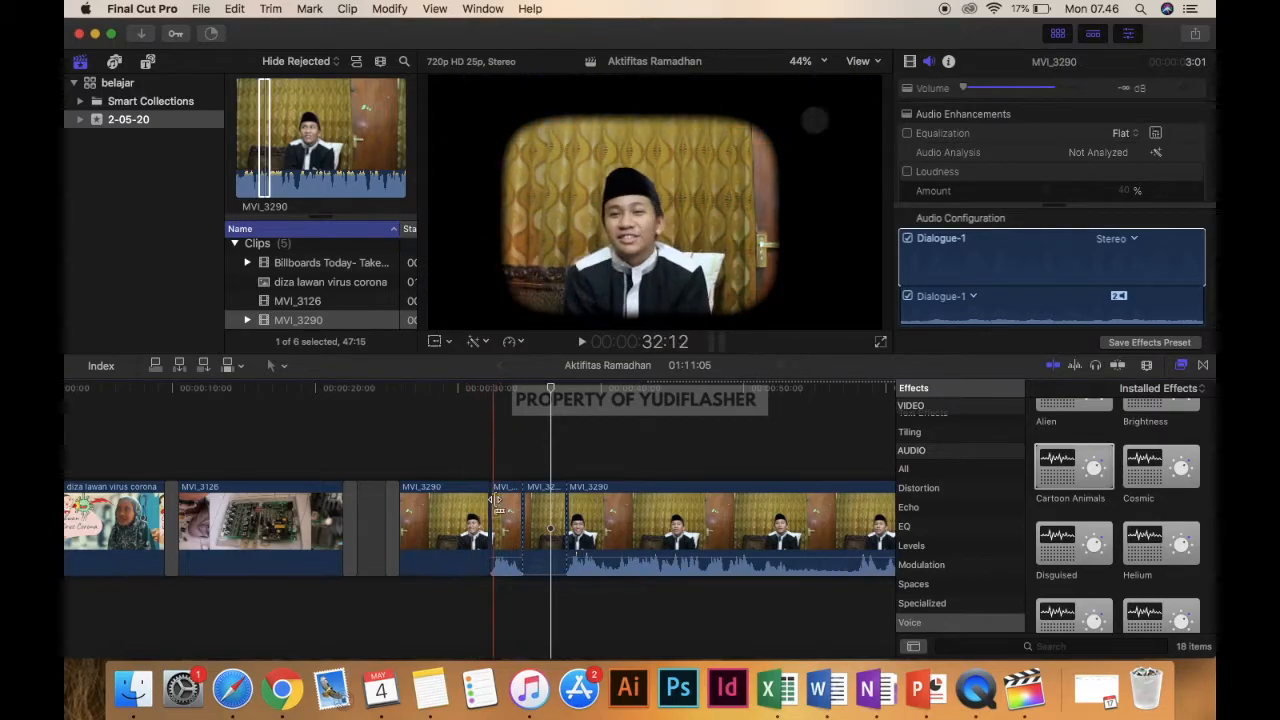
# Browse the other audio effects in the Voice category, from the Final Cut group to the Logic group
pyautogui.scroll(-1, 983, 565)
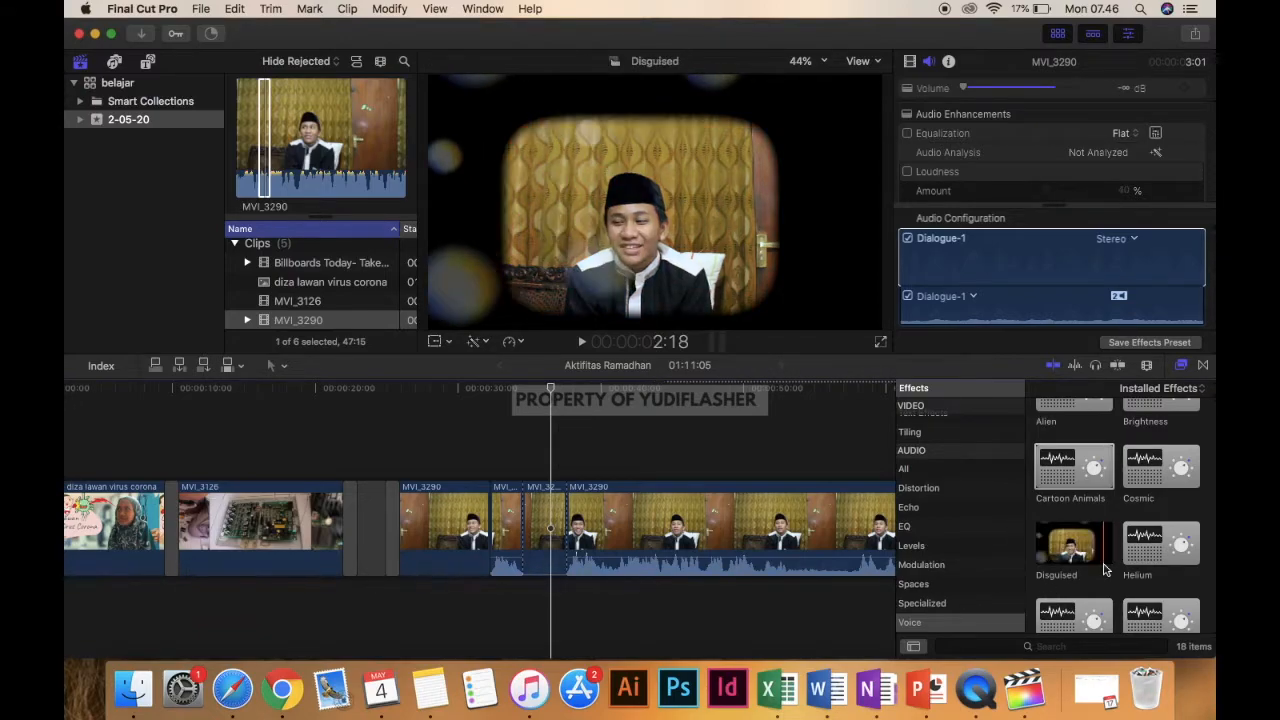
pyautogui.hscroll(1, 805, 595)
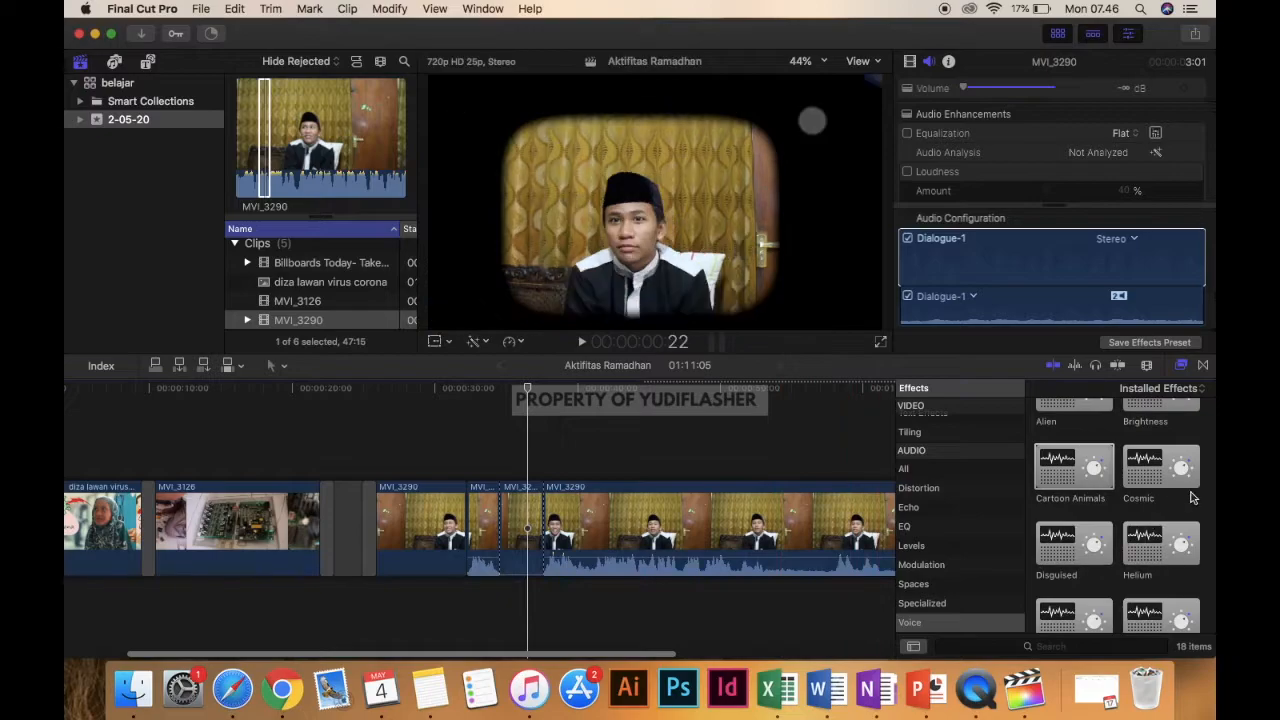
pyautogui.scroll(-1, 995, 538)
pyautogui.scroll(1, 995, 538)
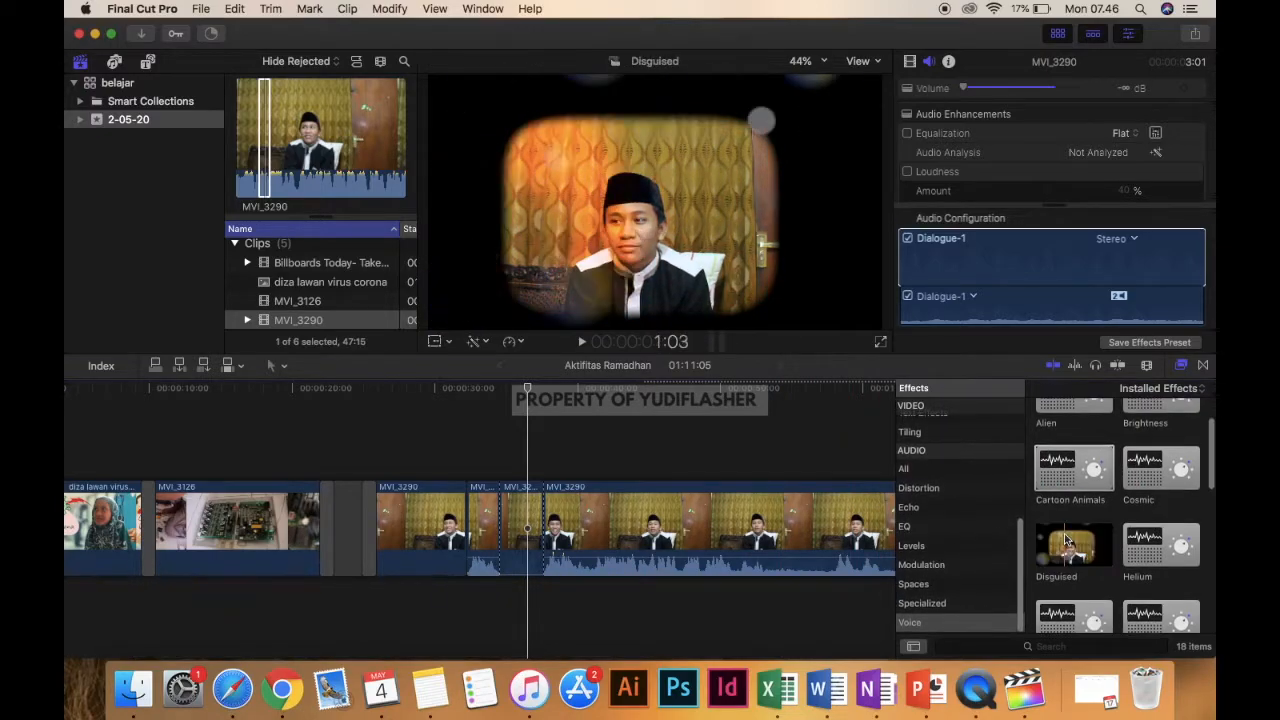
pyautogui.scroll(2, 1097, 566)
pyautogui.scroll(-5, 1097, 566)
pyautogui.scroll(-2, 1097, 568)
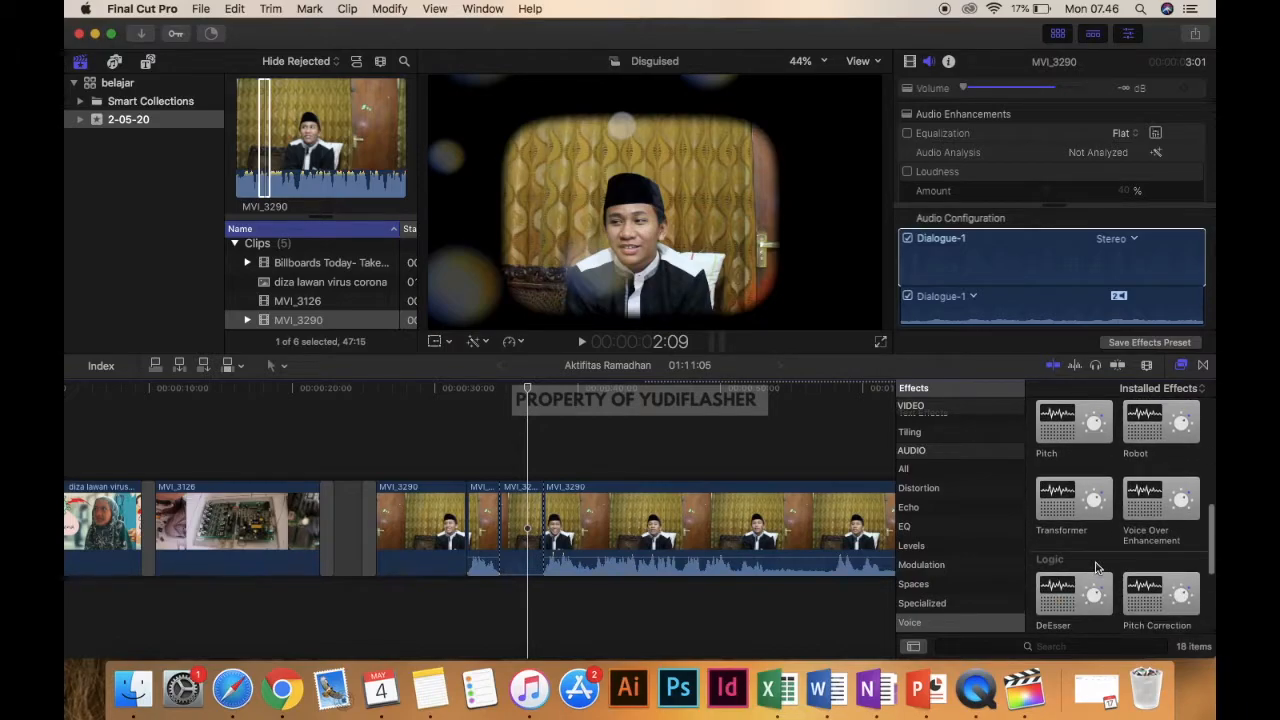
pyautogui.scroll(-1, 1097, 568)
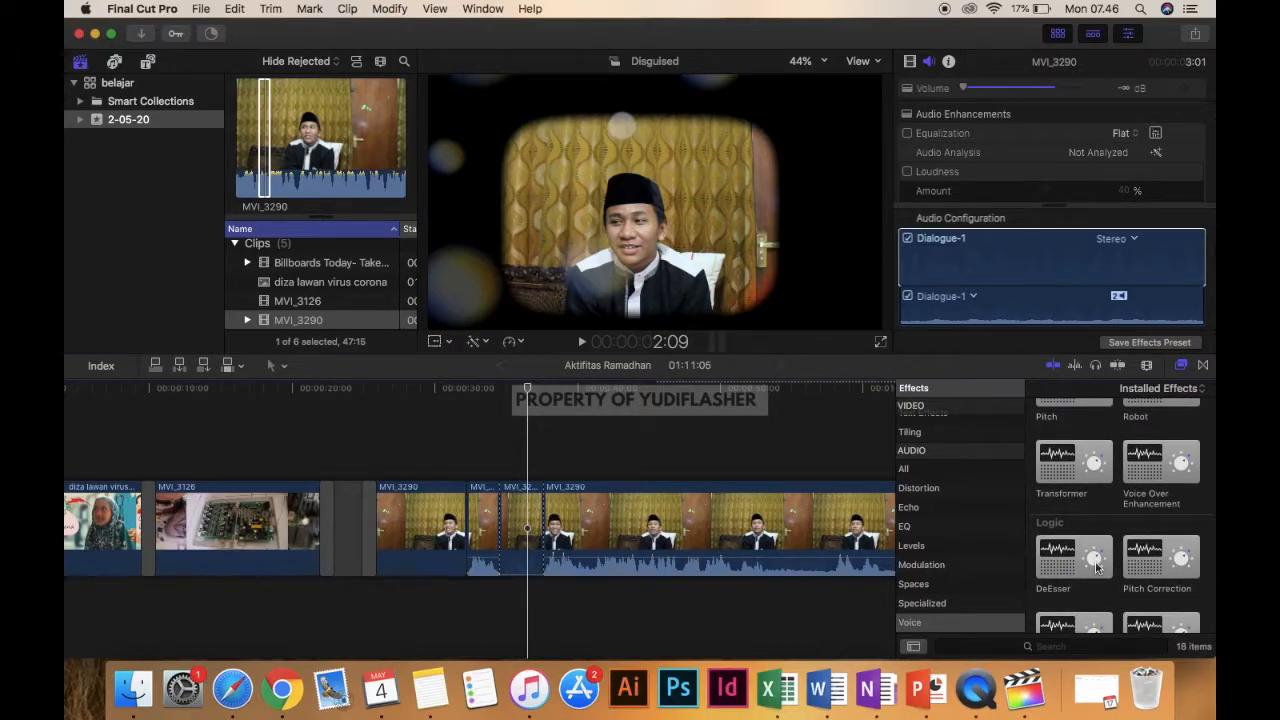
pyautogui.scroll(1, 1097, 566)
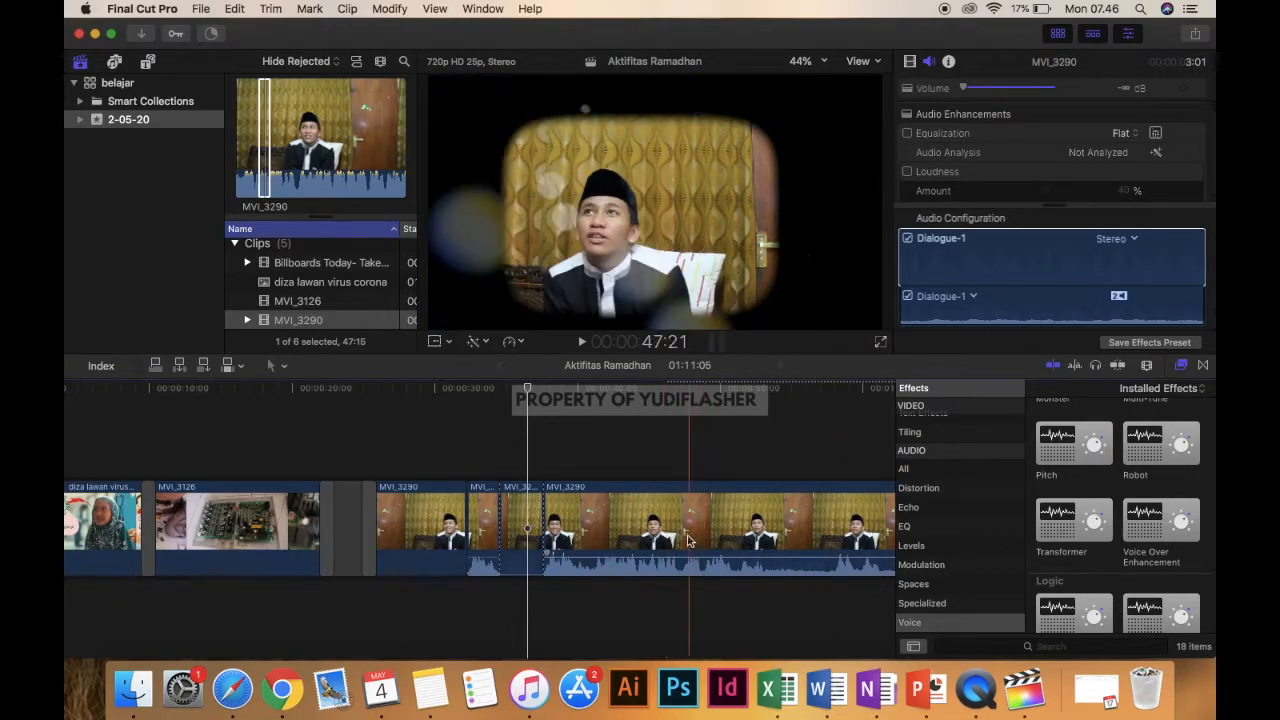
# Play the long last MVI_3290 segment from its middle to find a passage for another voice effect
pyautogui.click(675, 538)
pyautogui.press('space')
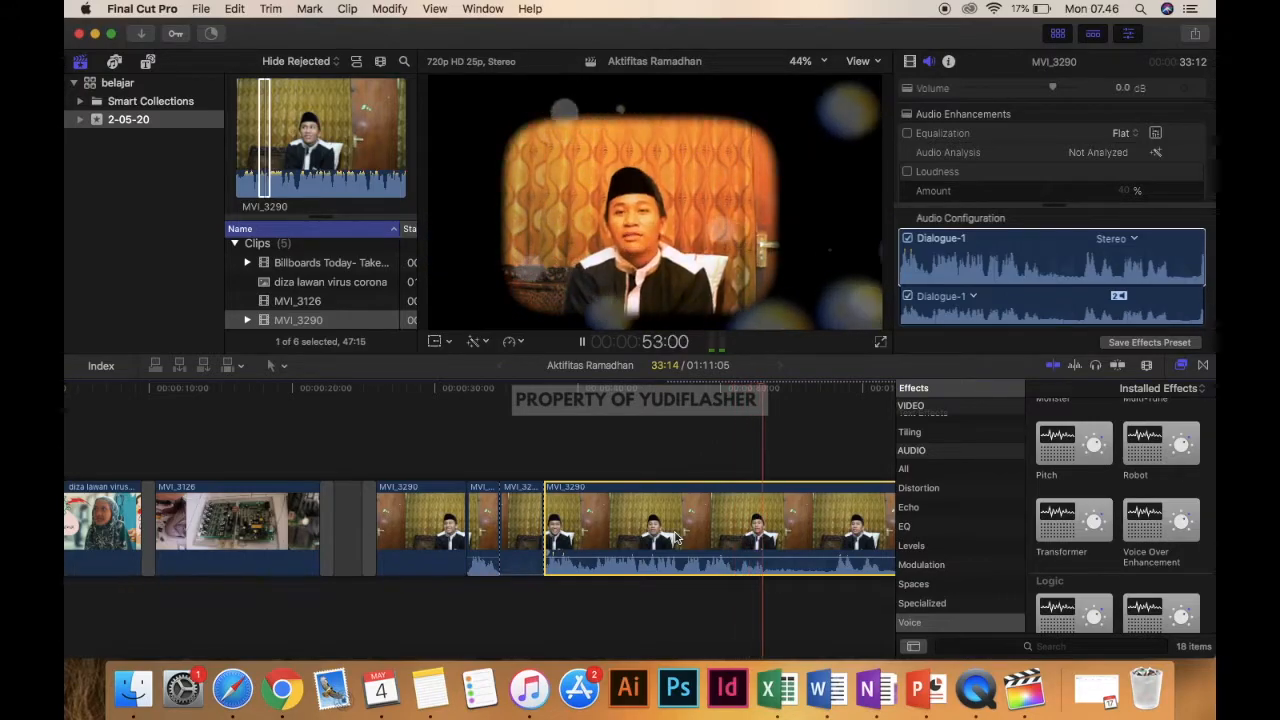
pyautogui.press('space')
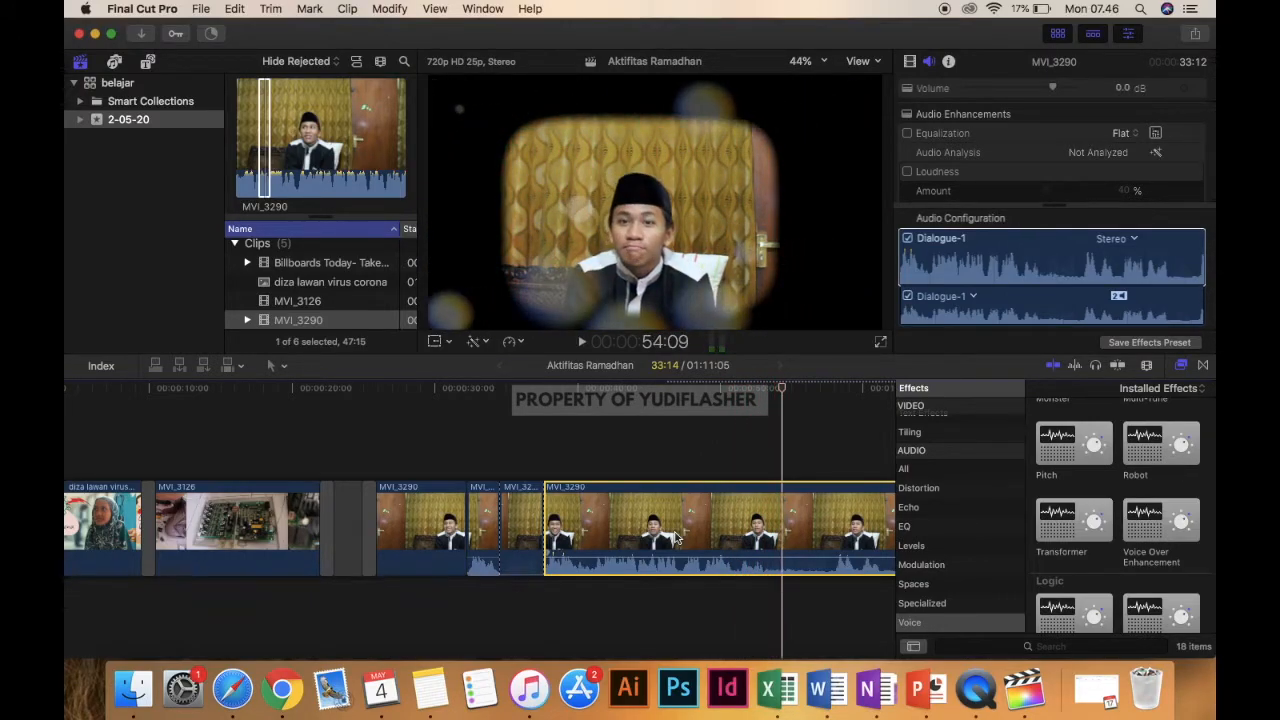
# Cut a section about 2:09 long out of the last MVI_3290 segment and apply the Robot voice effect to it
pyautogui.hscroll(-2, 686, 560)
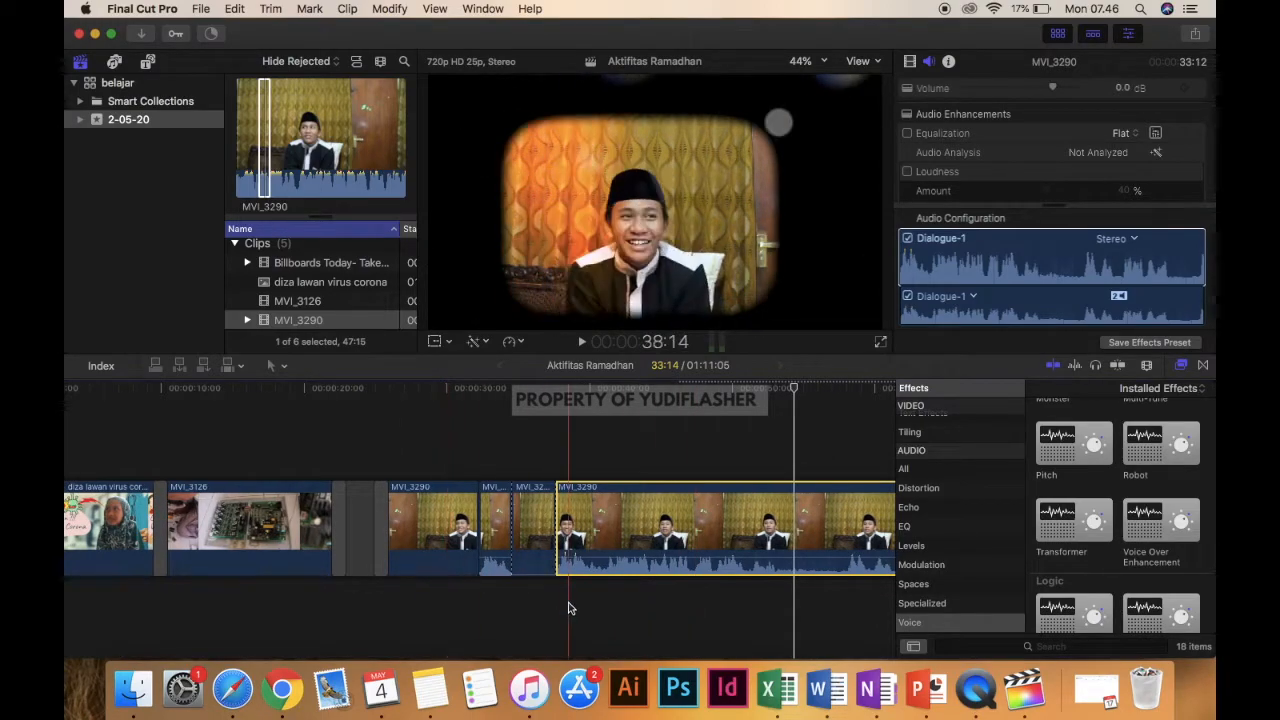
pyautogui.click(718, 553)
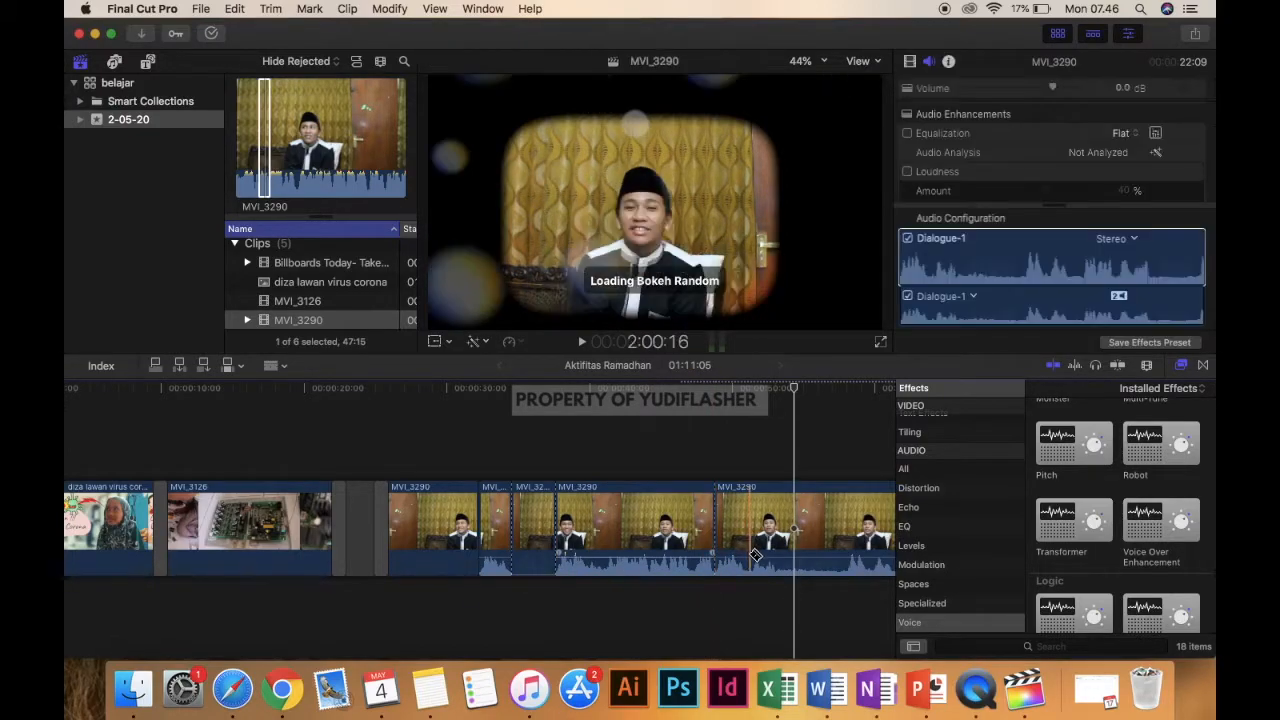
pyautogui.click(749, 555)
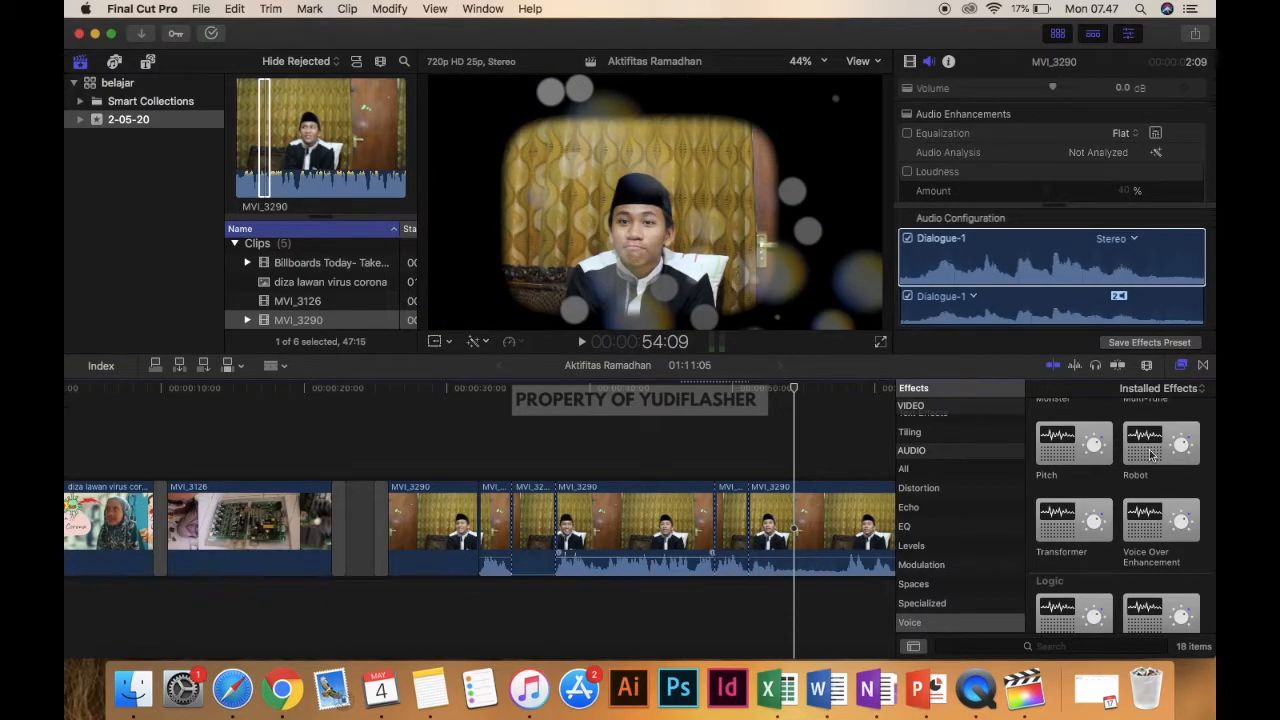
pyautogui.moveTo(1151, 455); pyautogui.dragTo(740, 516)
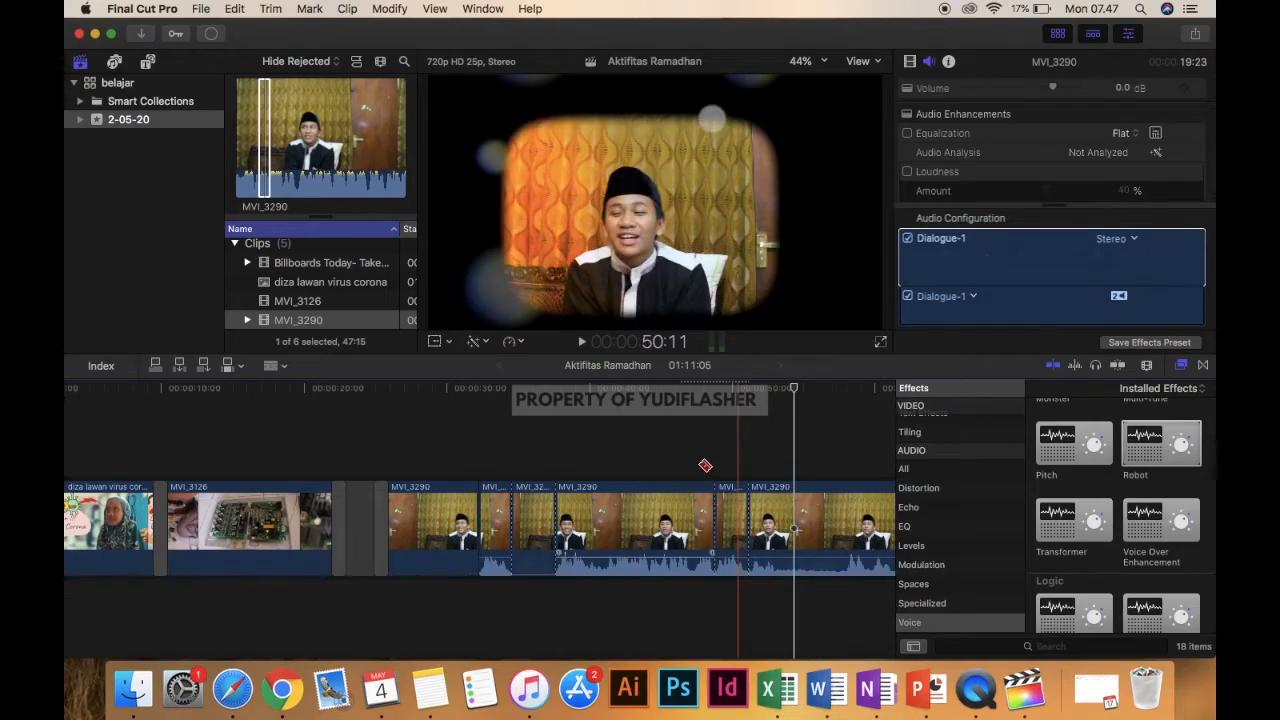
# Play the timeline from about 47:00 to hear the Robot effect on the short segment
pyautogui.click(690, 458)
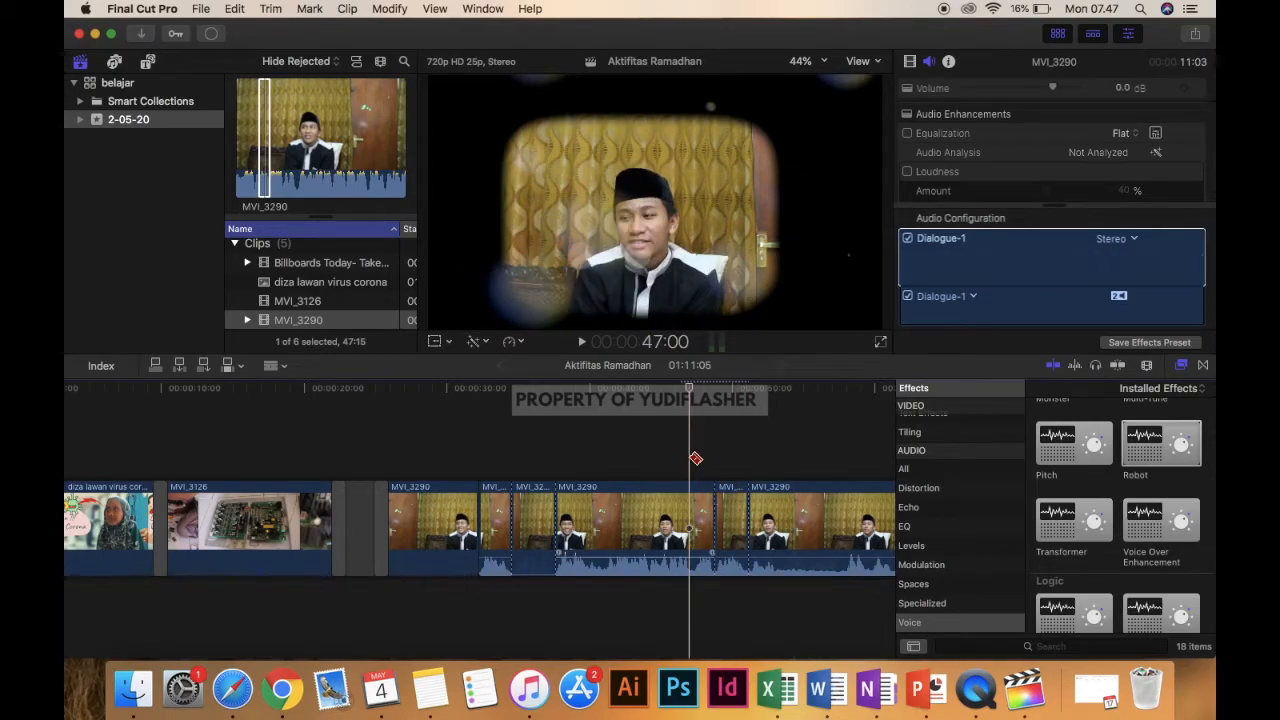
pyautogui.press('space')
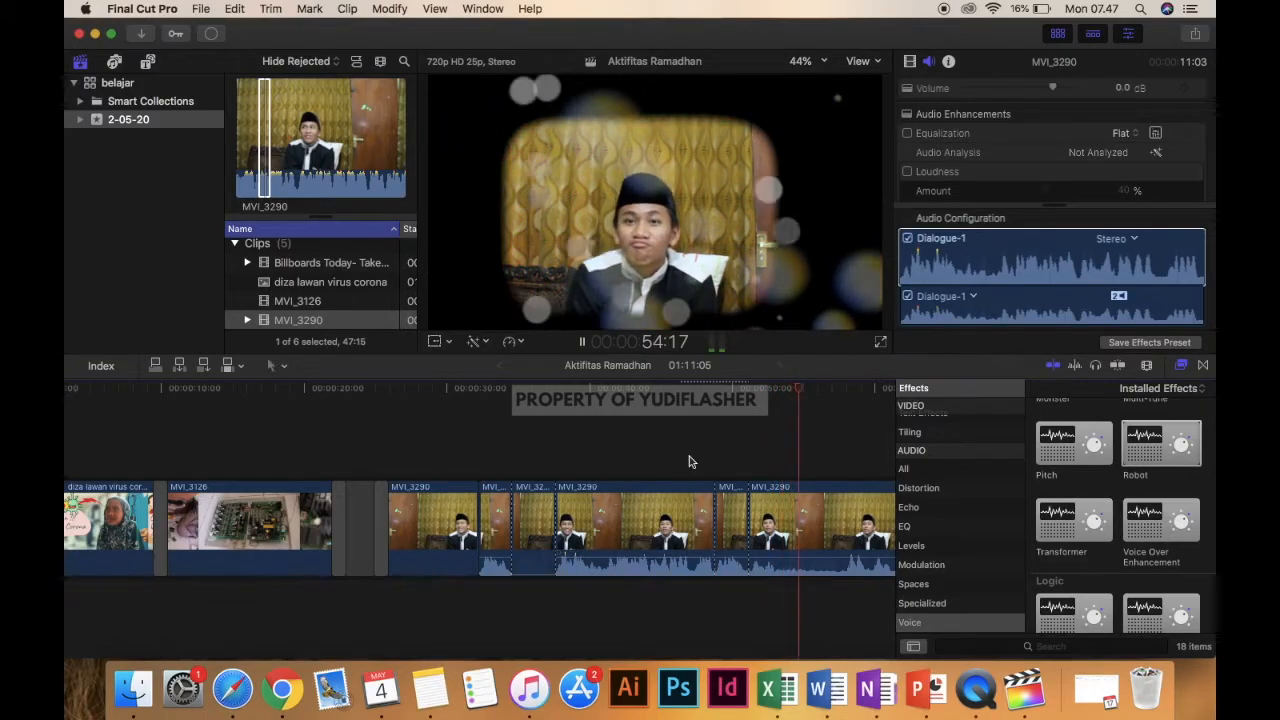
pyautogui.click(689, 461)
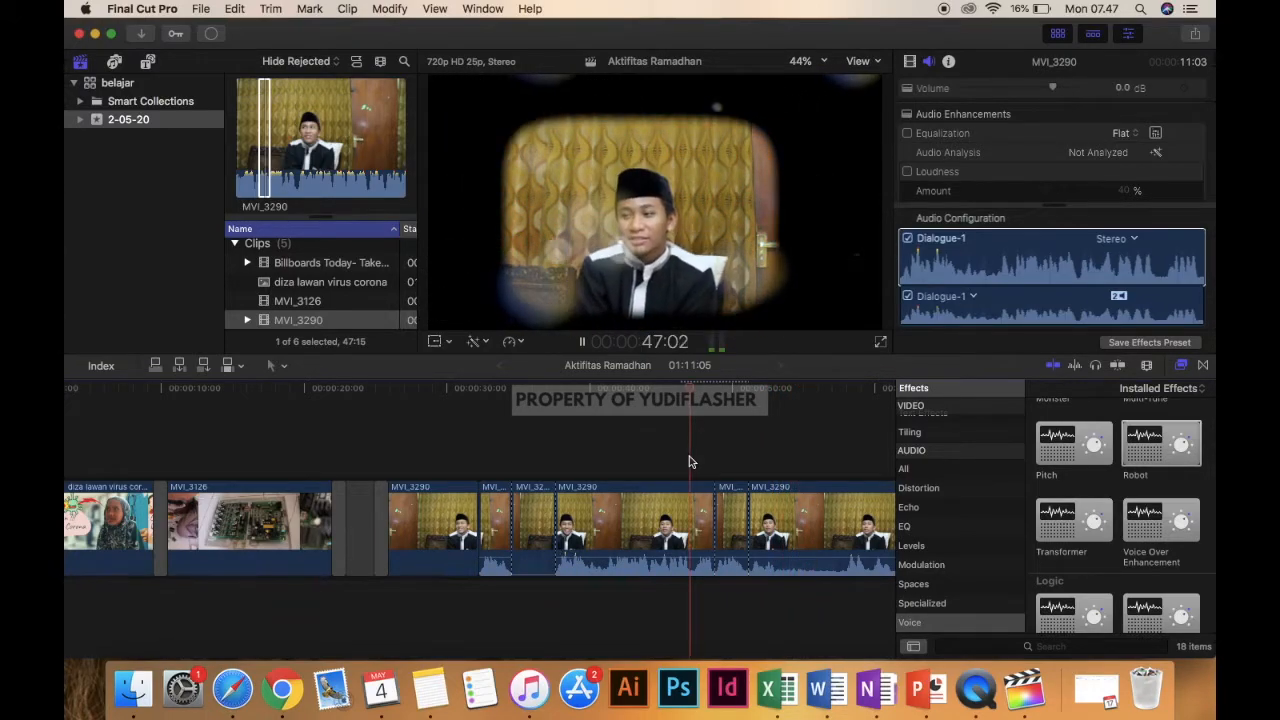
pyautogui.press('space')
pyautogui.hscroll(5, 689, 461)
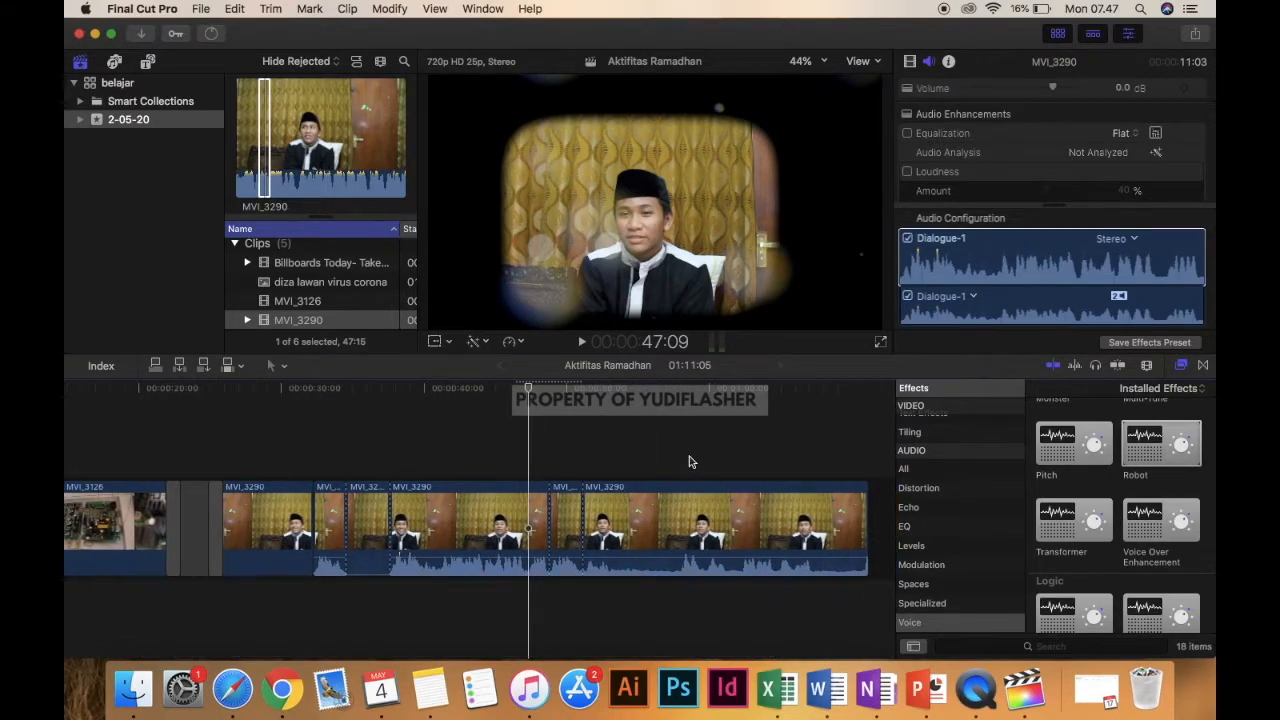
pyautogui.hscroll(-3, 689, 461)
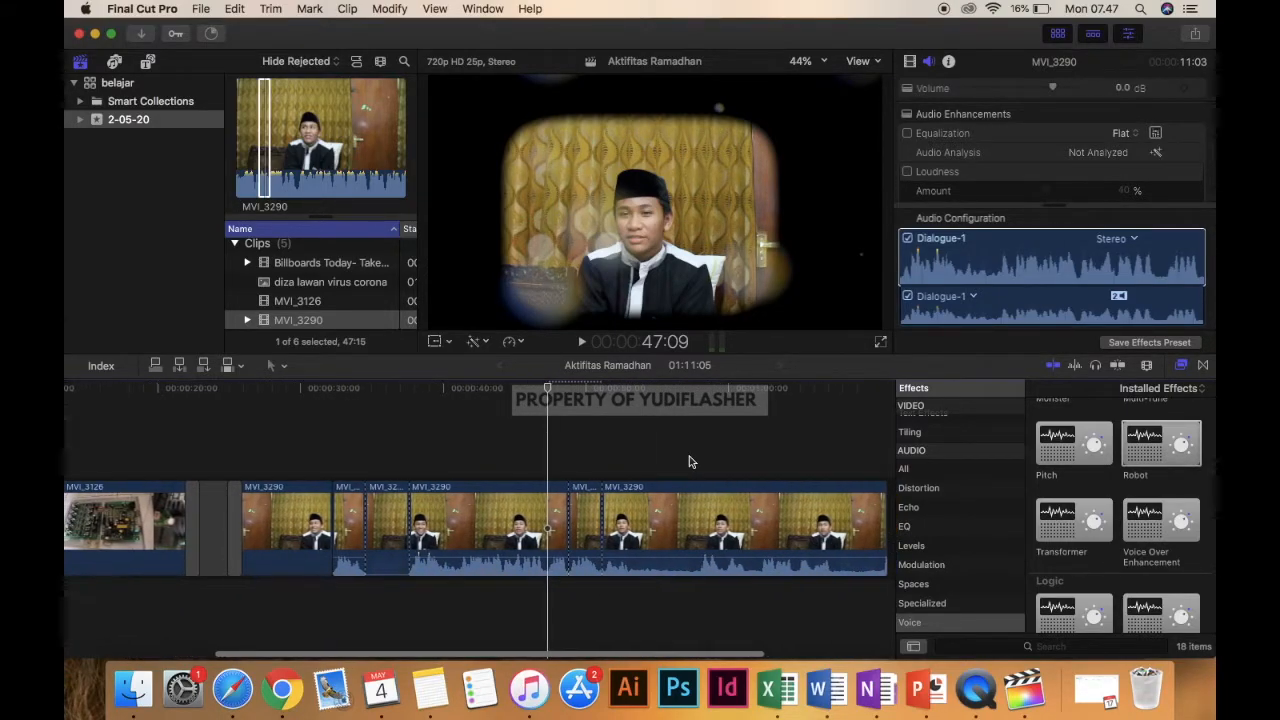
pyautogui.hscroll(-8, 689, 461)
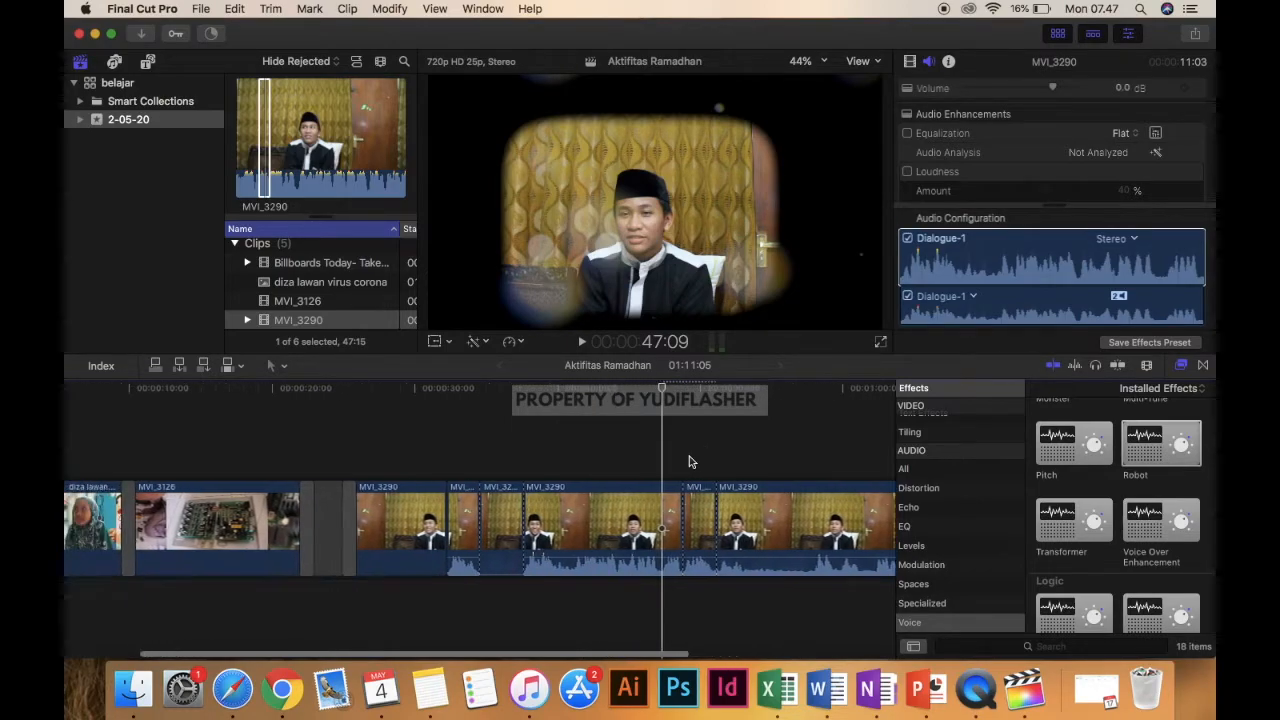
pyautogui.hscroll(4, 689, 461)
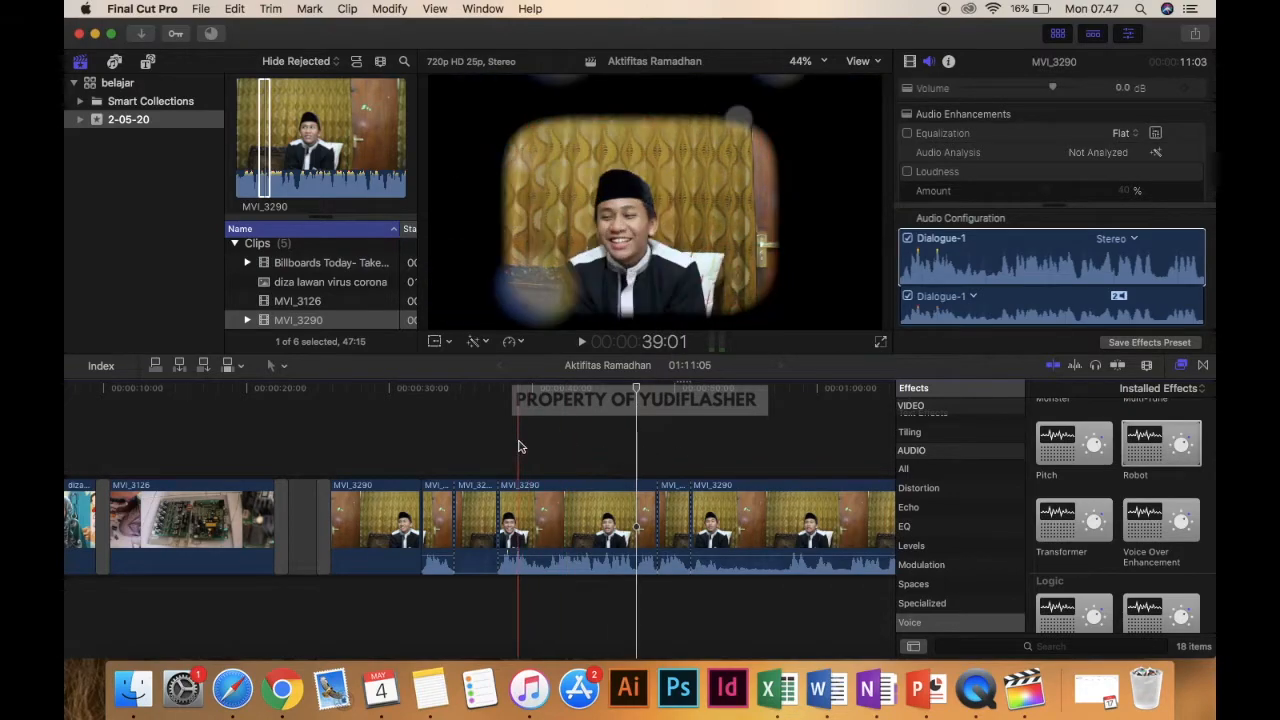
# Show the Sound Effects library in the browser and adjust the width of its list
pyautogui.hscroll(-2, 517, 443)
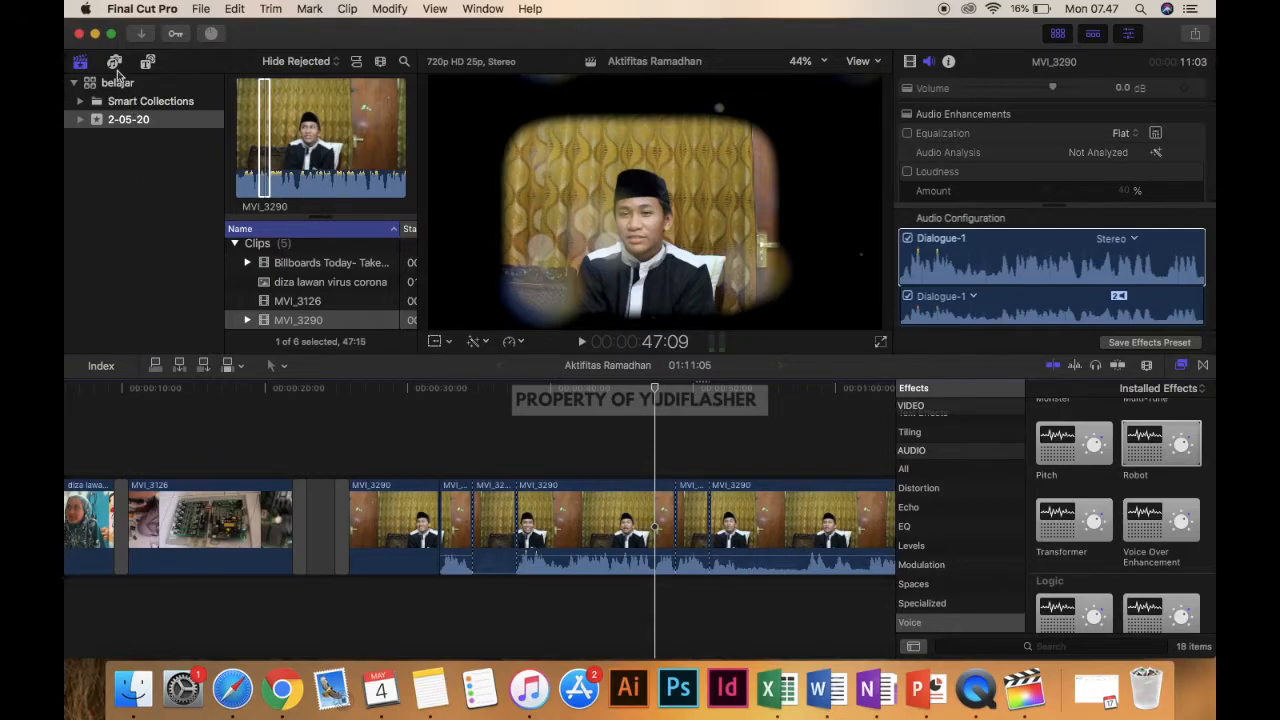
pyautogui.click(114, 62)
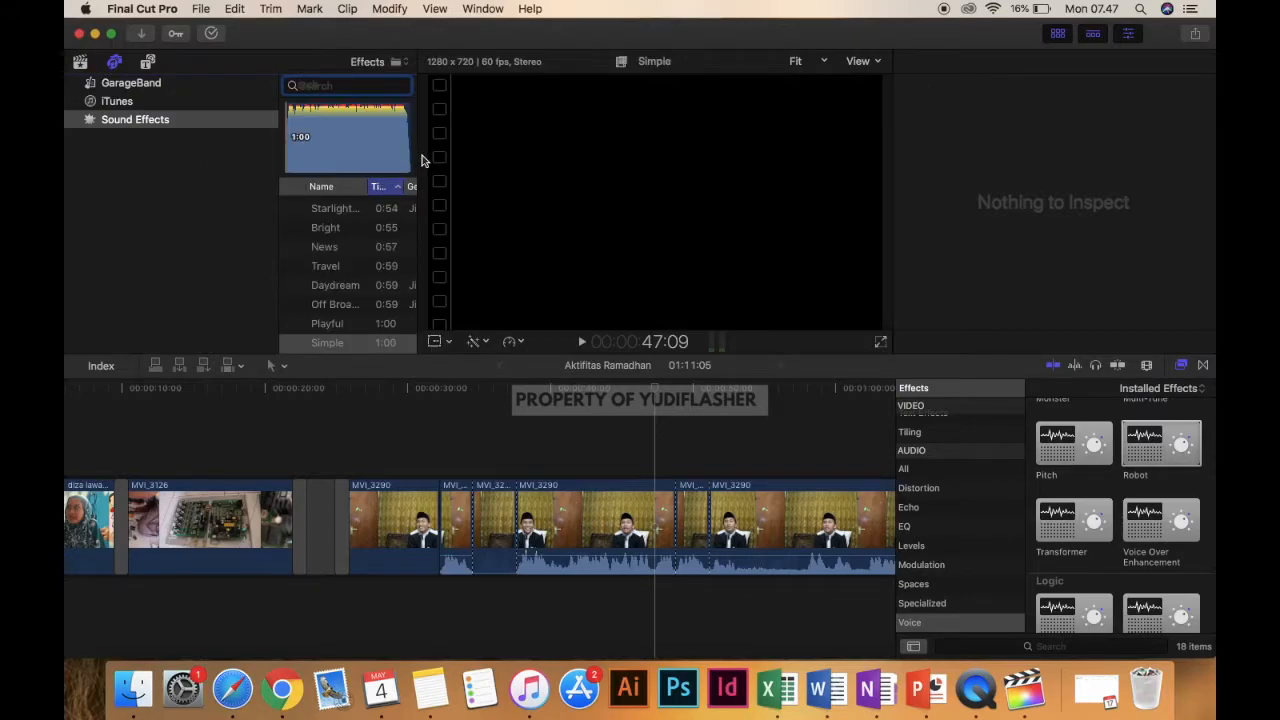
pyautogui.moveTo(417, 160)
pyautogui.mouseDown()
pyautogui.moveTo(480, 163)
pyautogui.moveTo(430, 151)
pyautogui.mouseUp()
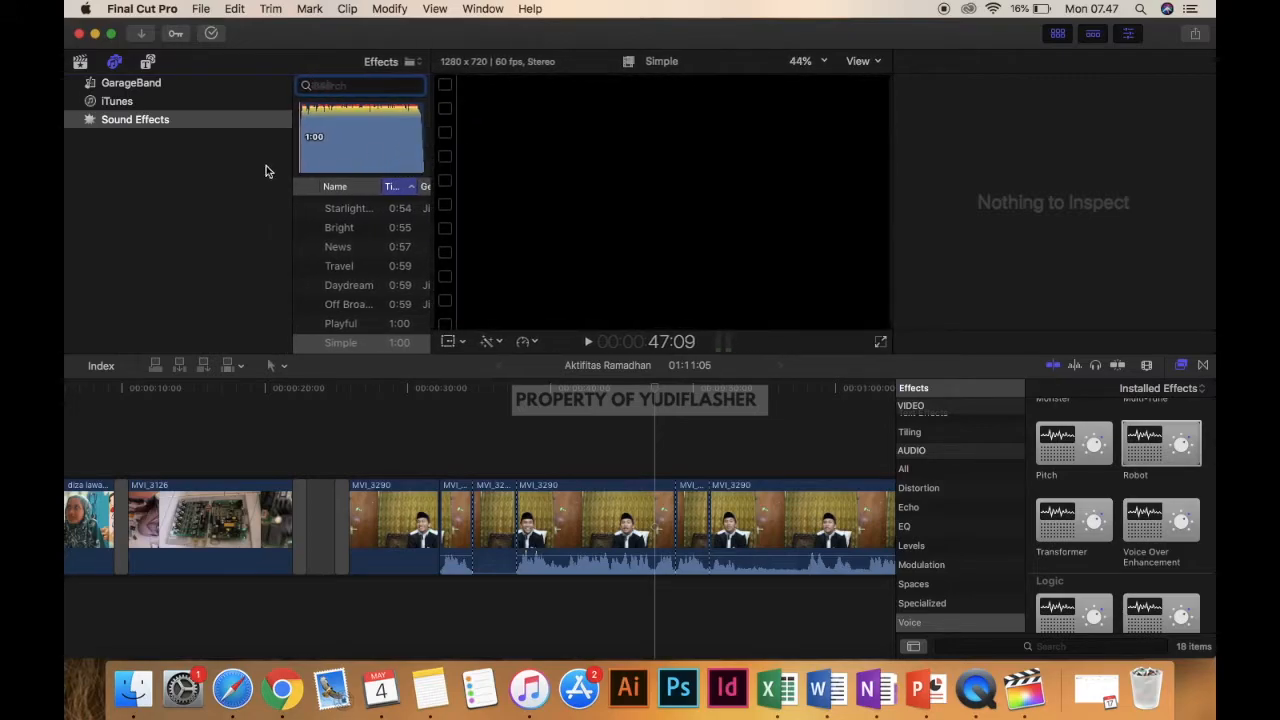
pyautogui.moveTo(257, 166); pyautogui.dragTo(292, 165)
pyautogui.moveTo(431, 330)
pyautogui.mouseDown()
pyautogui.moveTo(471, 323)
pyautogui.moveTo(416, 330)
pyautogui.mouseUp()
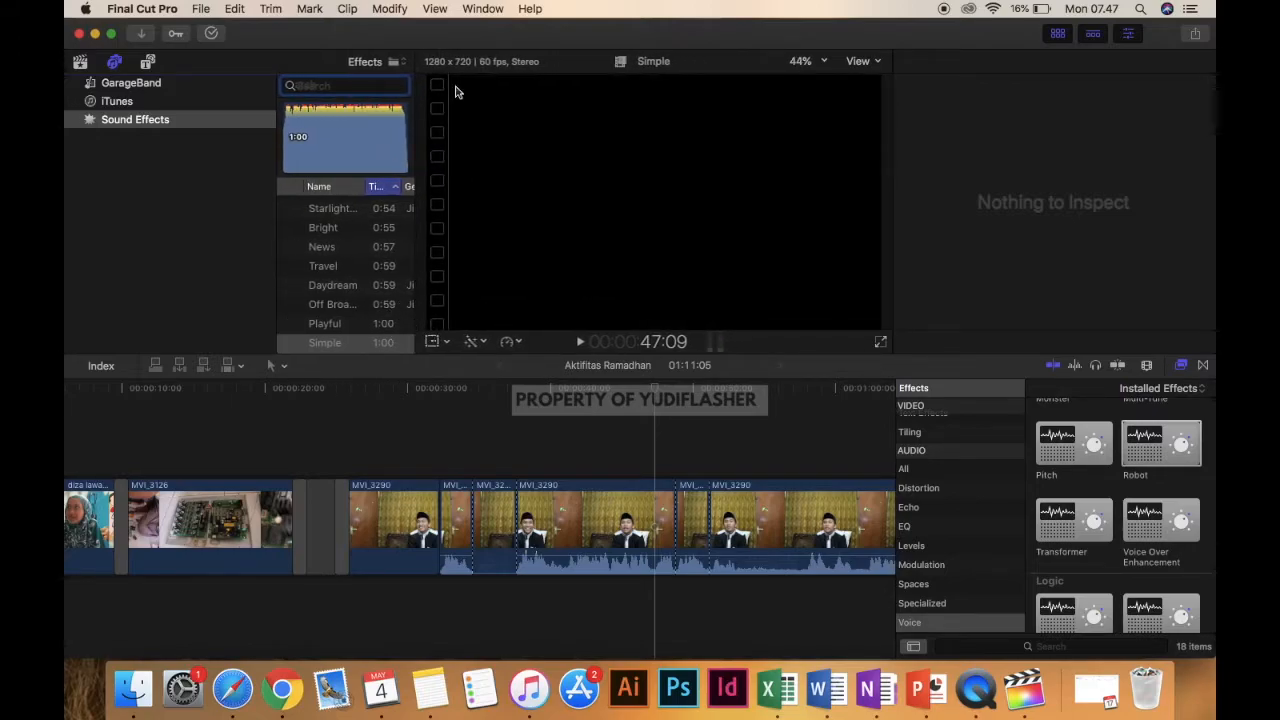
pyautogui.hscroll(3, 389, 210)
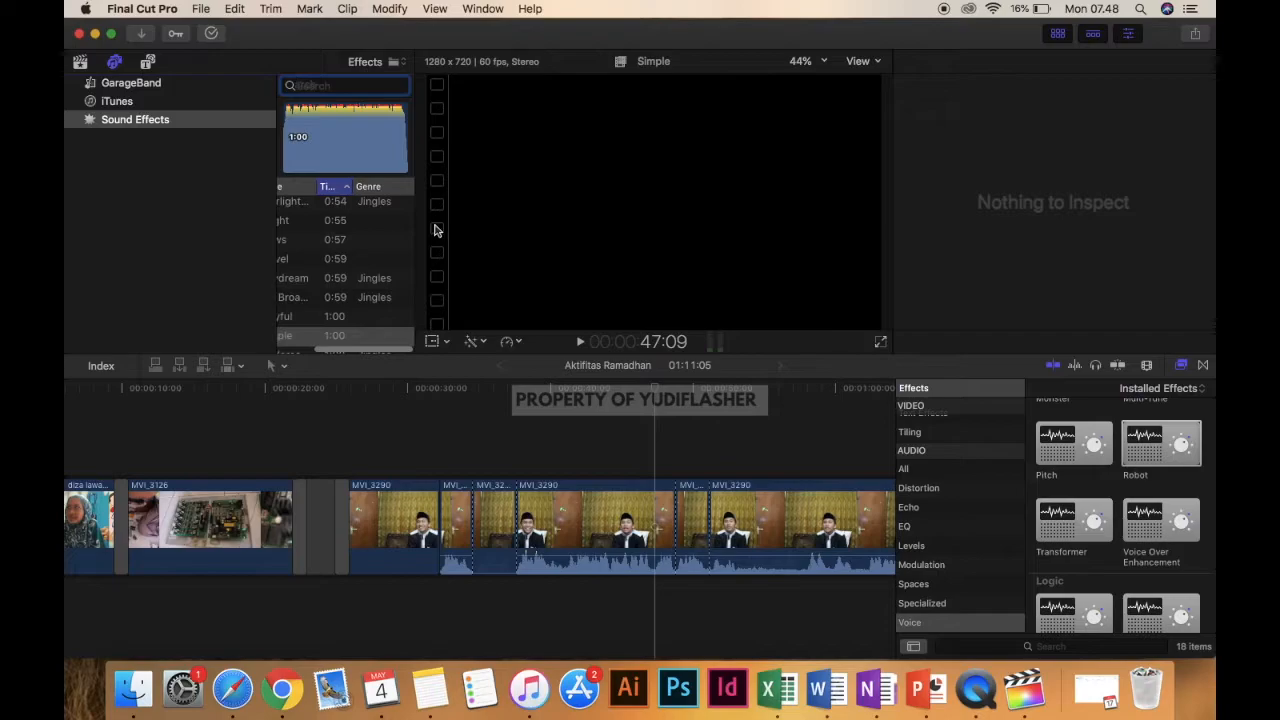
pyautogui.hscroll(-3, 375, 235)
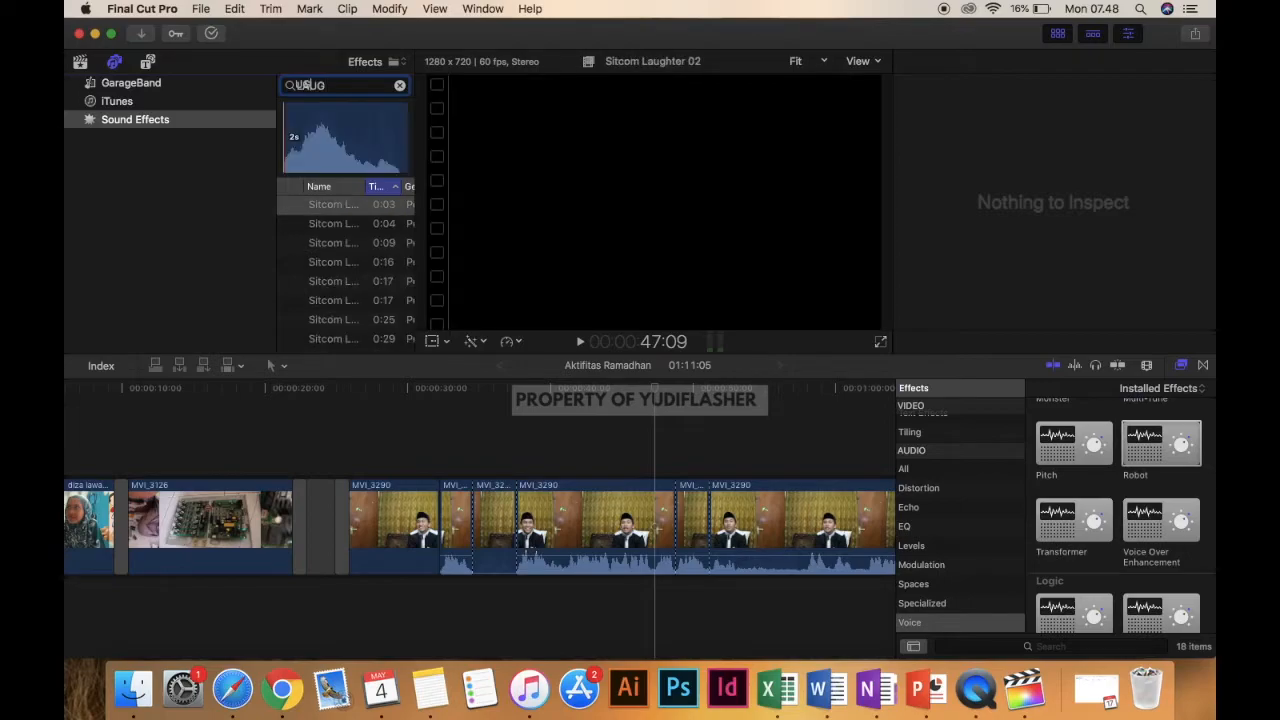
# Search the sound effects for "LAUG" and preview the two shortest sitcom laughter clips
pyautogui.click(321, 212)
pyautogui.click(289, 209)
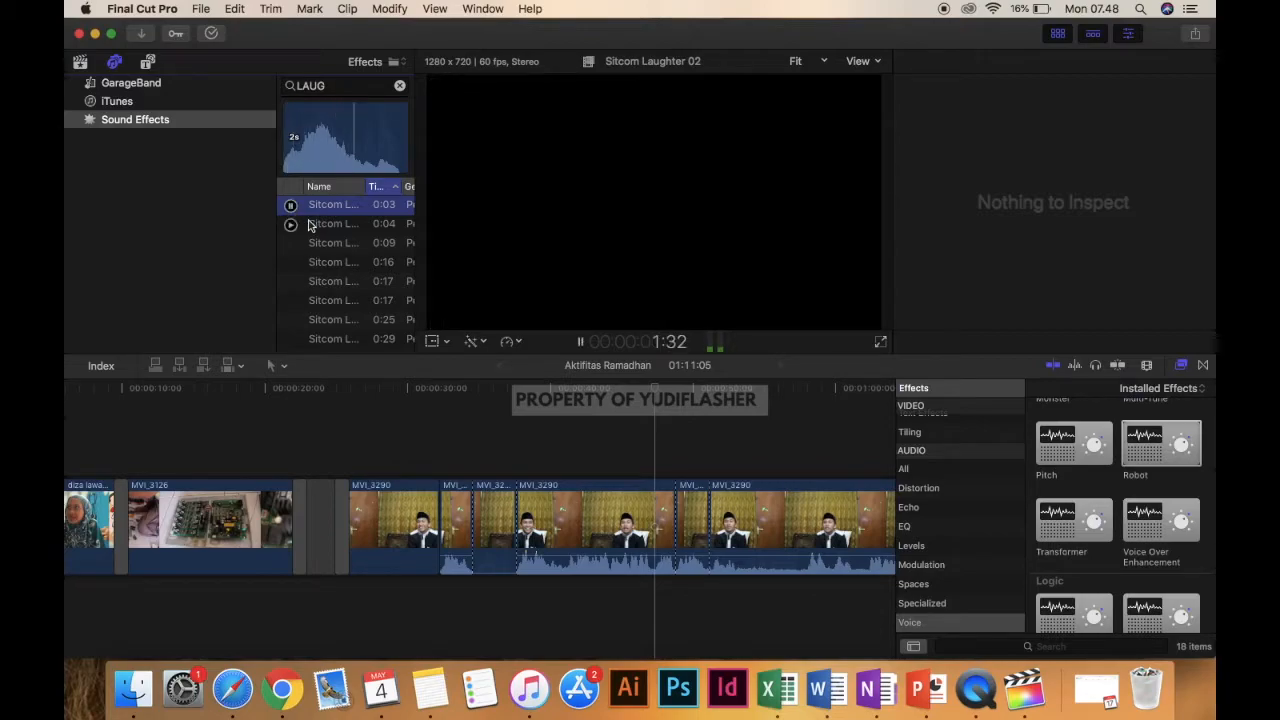
pyautogui.click(290, 225)
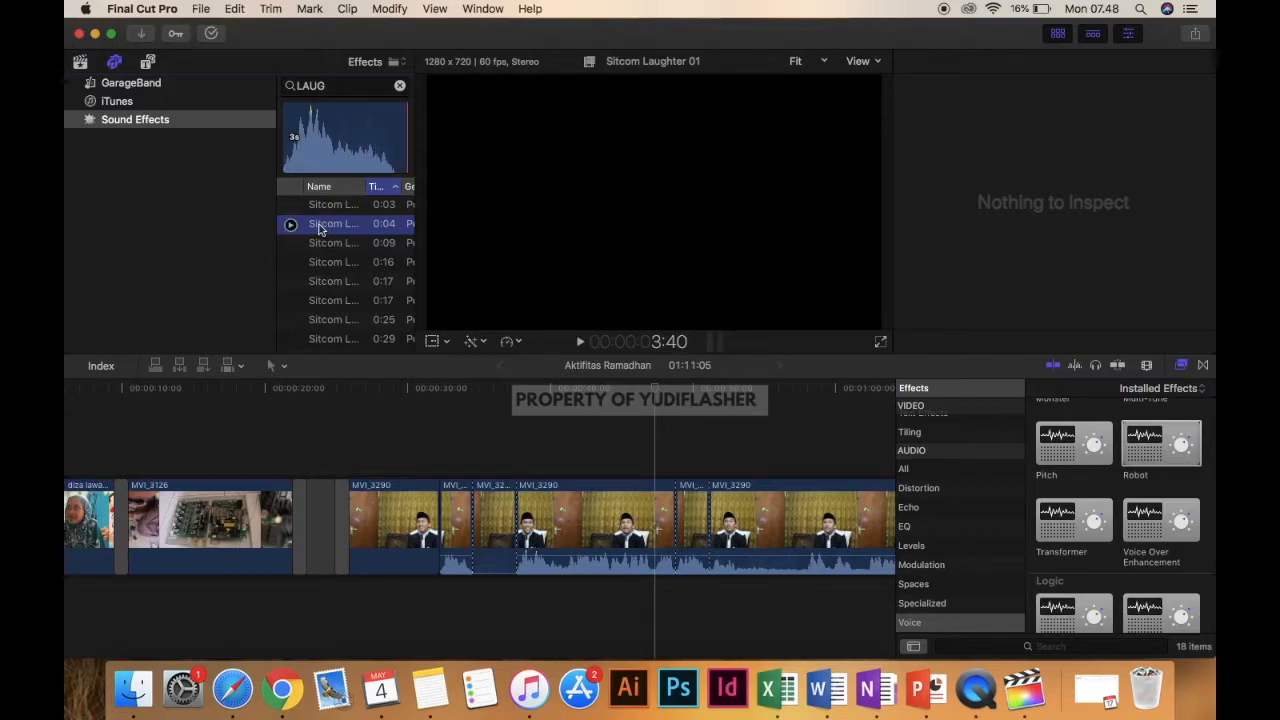
# Connect Sitcom Laughter 01 below the timeline at about 37:15, where the muted MVI_3290 segment ends, and play that passage
pyautogui.moveTo(323, 233); pyautogui.dragTo(515, 603)
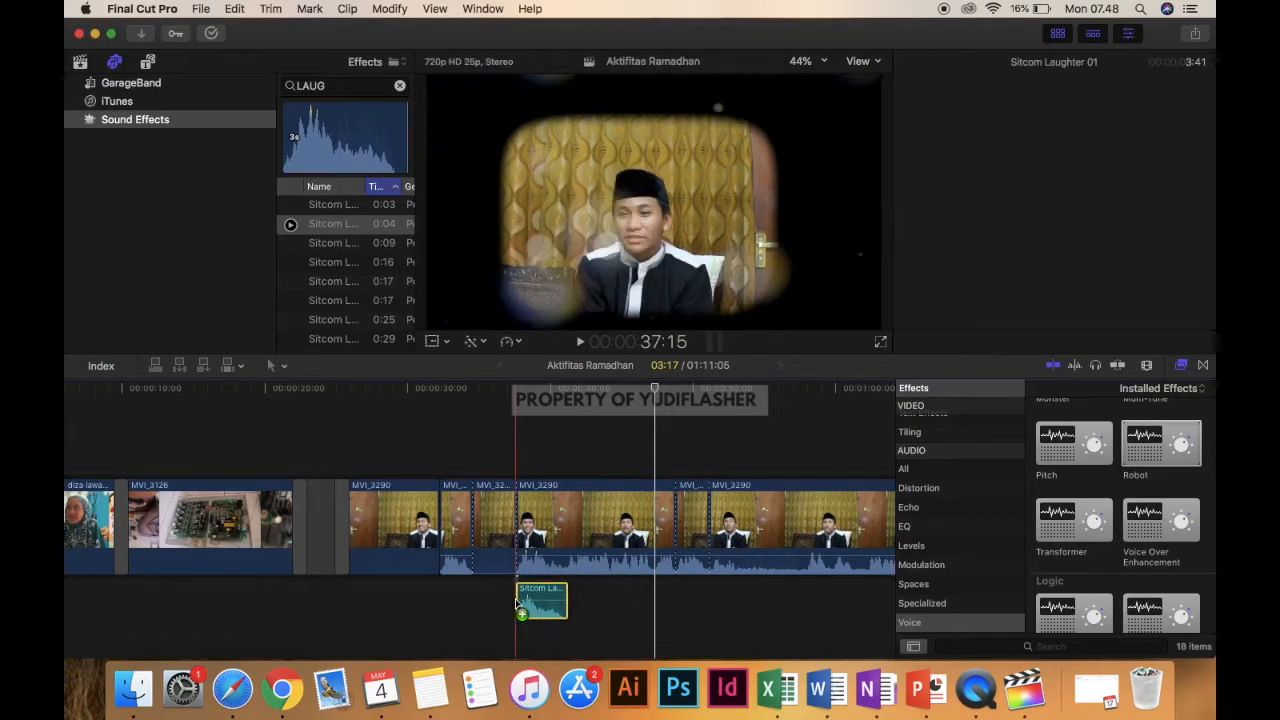
pyautogui.click(487, 606)
pyautogui.press('space')
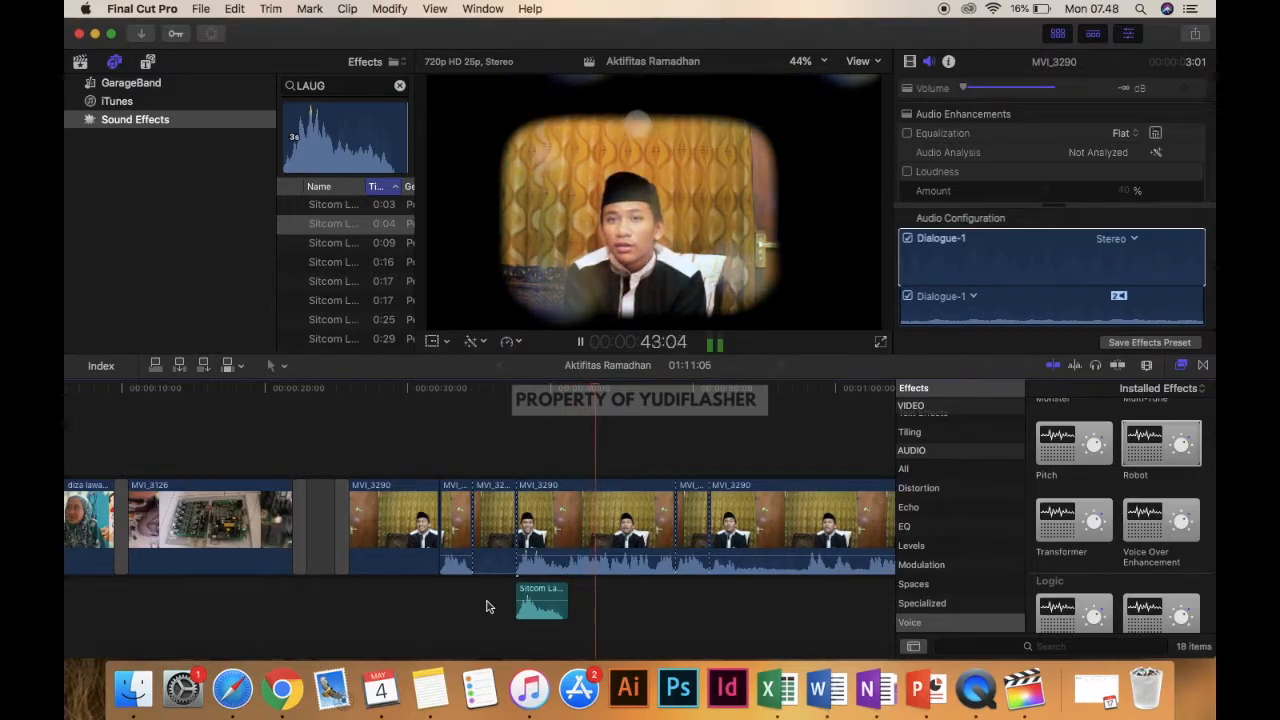
pyautogui.press('space')
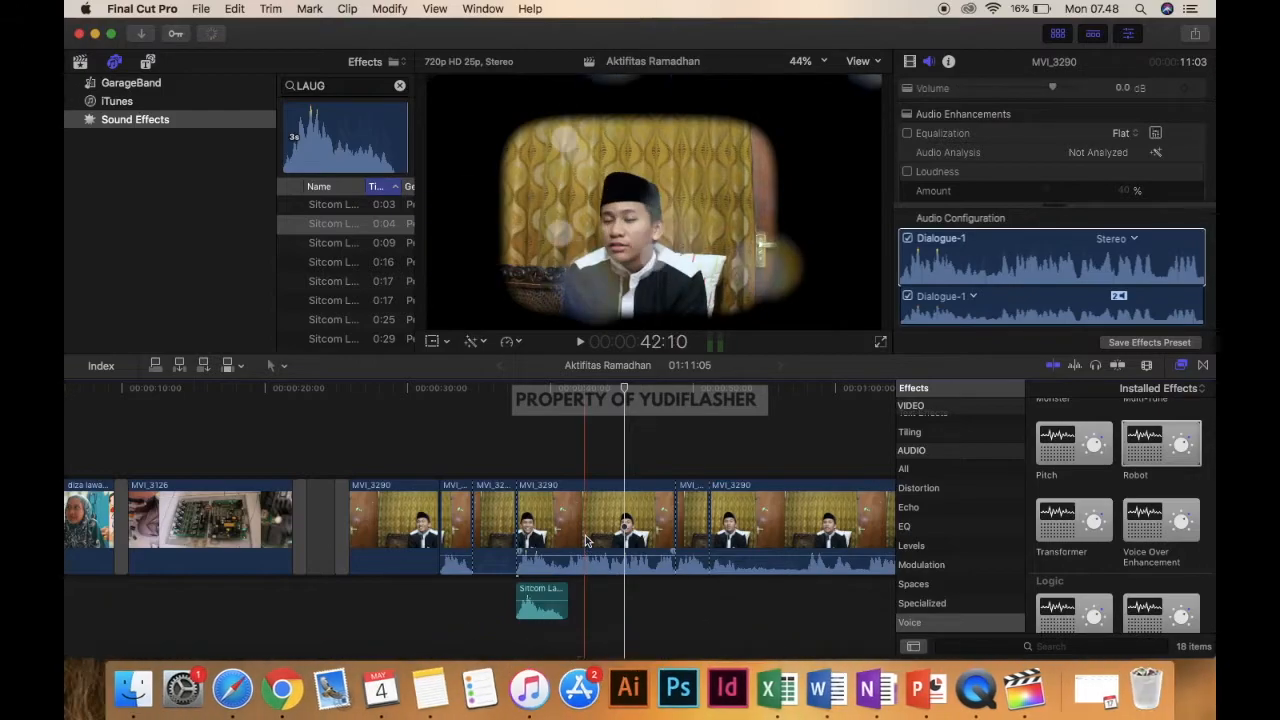
pyautogui.click(598, 620)
pyautogui.scroll(-1, 597, 617)
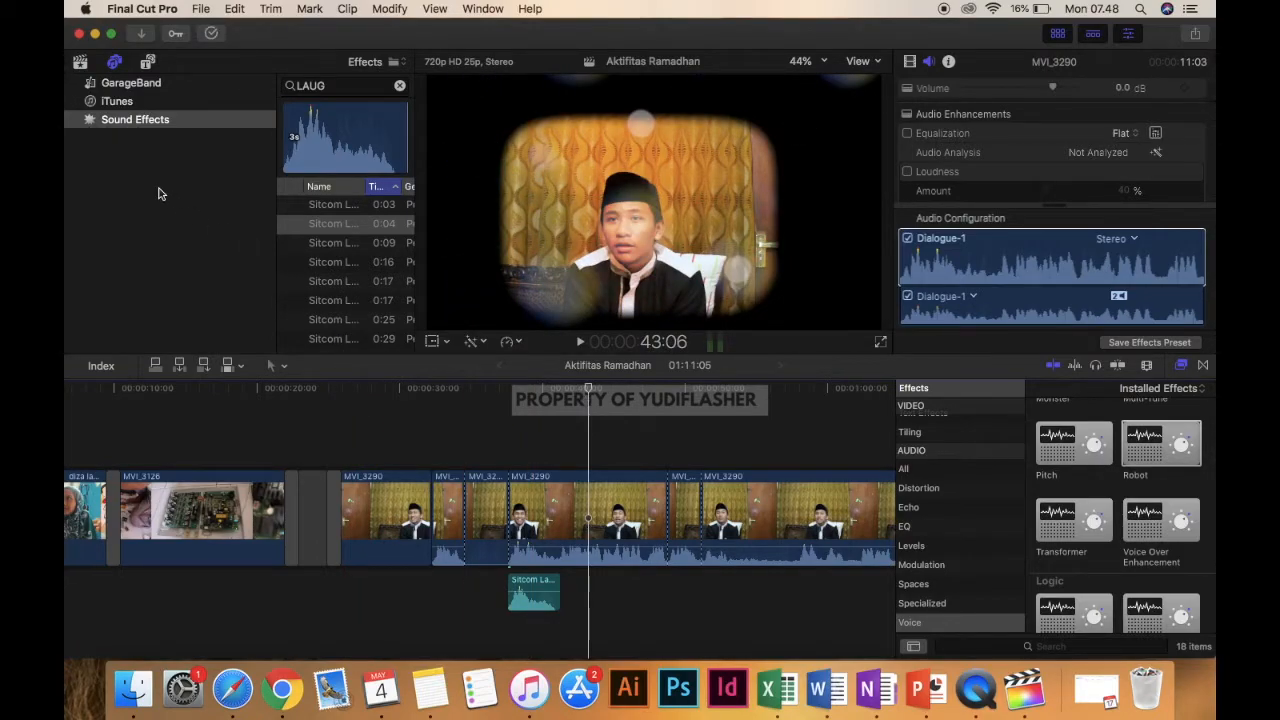
# Clear the sound effects search, widen the browser and preview Comedy Production from the full list
pyautogui.hscroll(2, 334, 260)
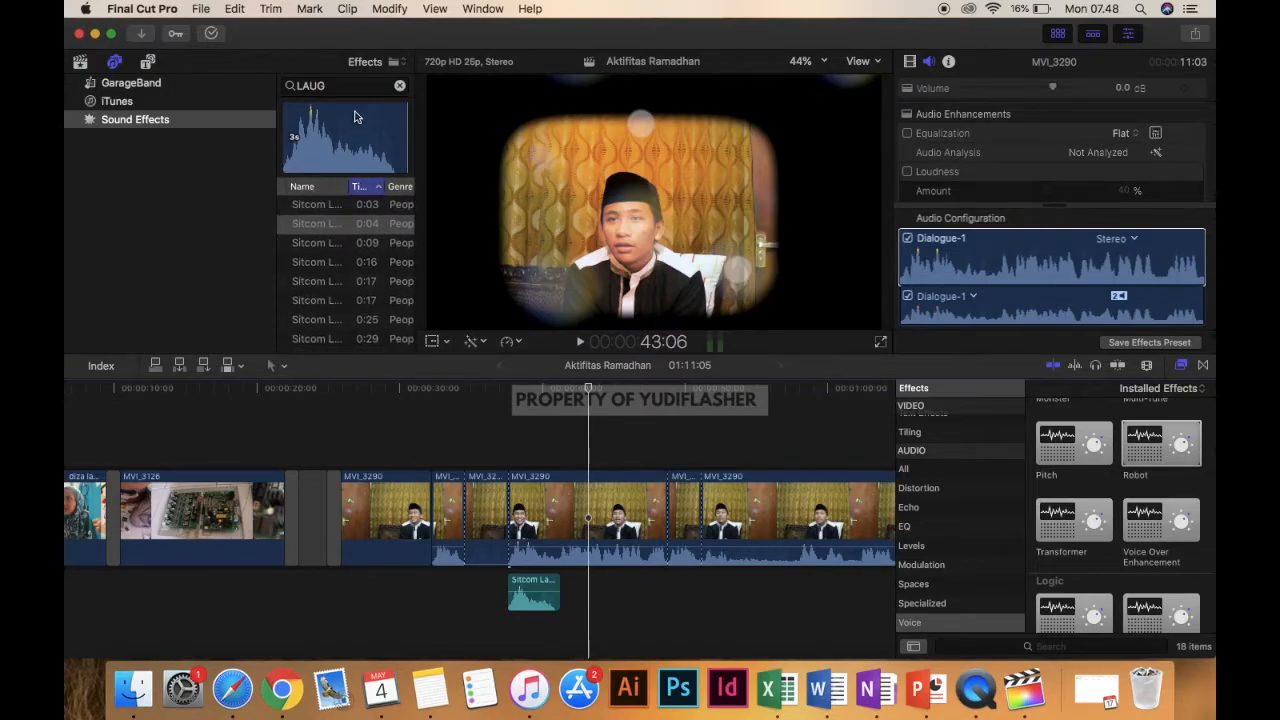
pyautogui.click(399, 87)
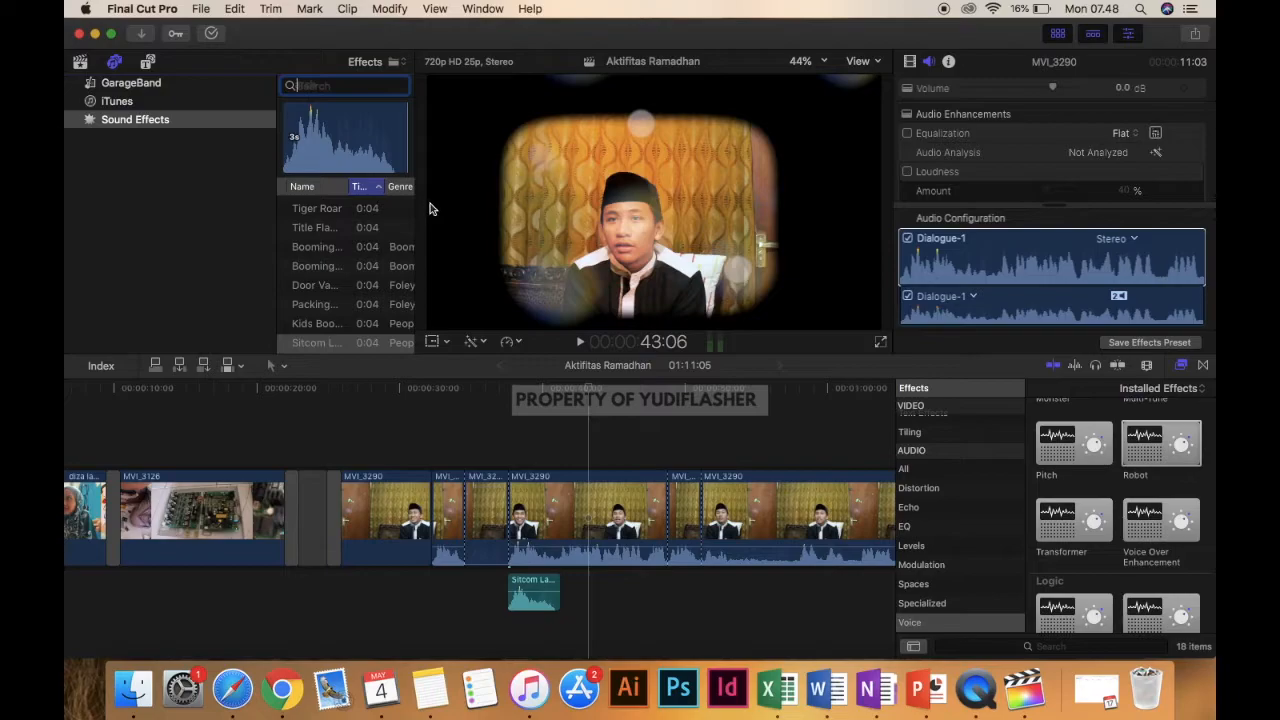
pyautogui.moveTo(415, 201)
pyautogui.mouseDown()
pyautogui.moveTo(466, 200)
pyautogui.moveTo(437, 203)
pyautogui.mouseUp()
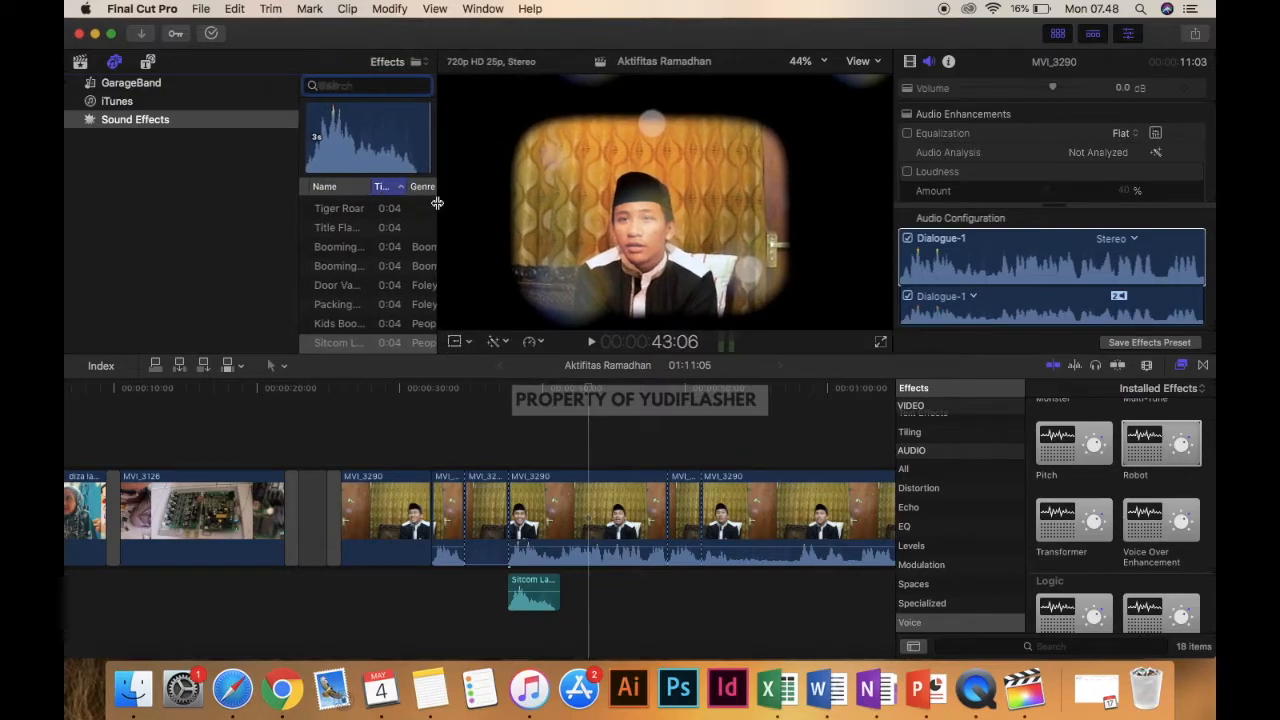
pyautogui.moveTo(297, 340); pyautogui.dragTo(200, 339)
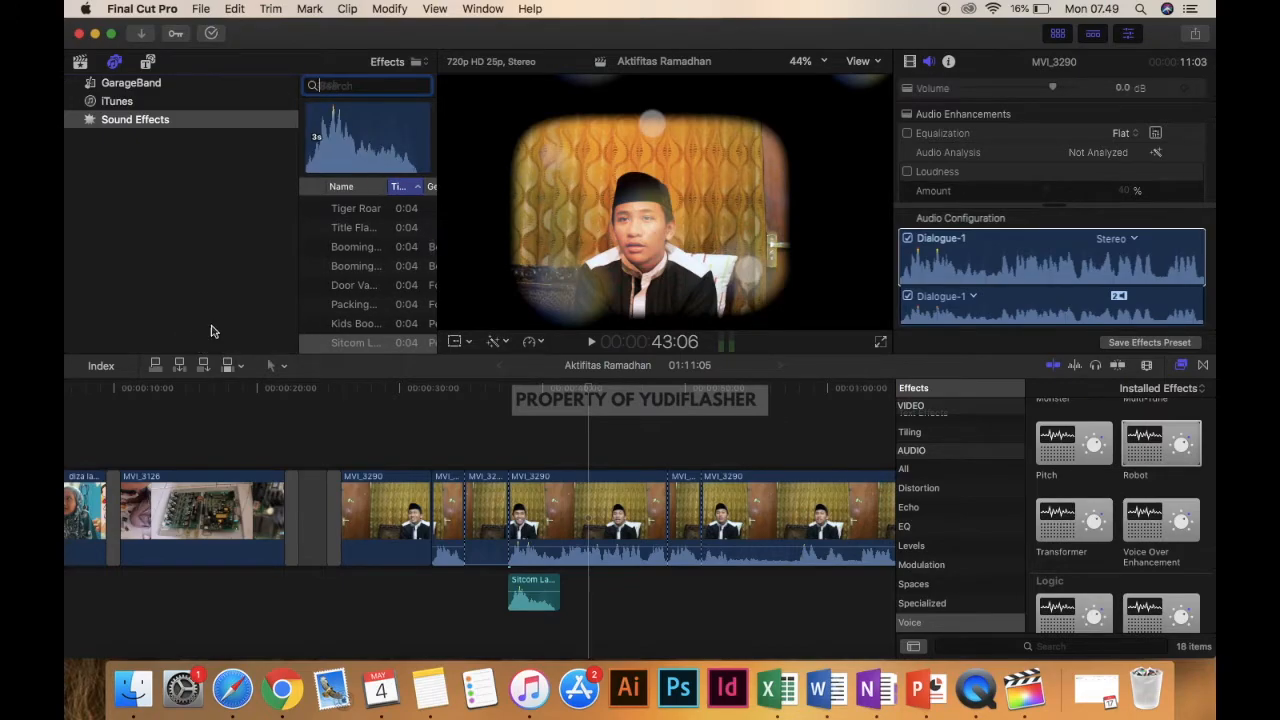
pyautogui.scroll(-10, 354, 300)
pyautogui.scroll(-2, 354, 305)
pyautogui.scroll(-2, 365, 243)
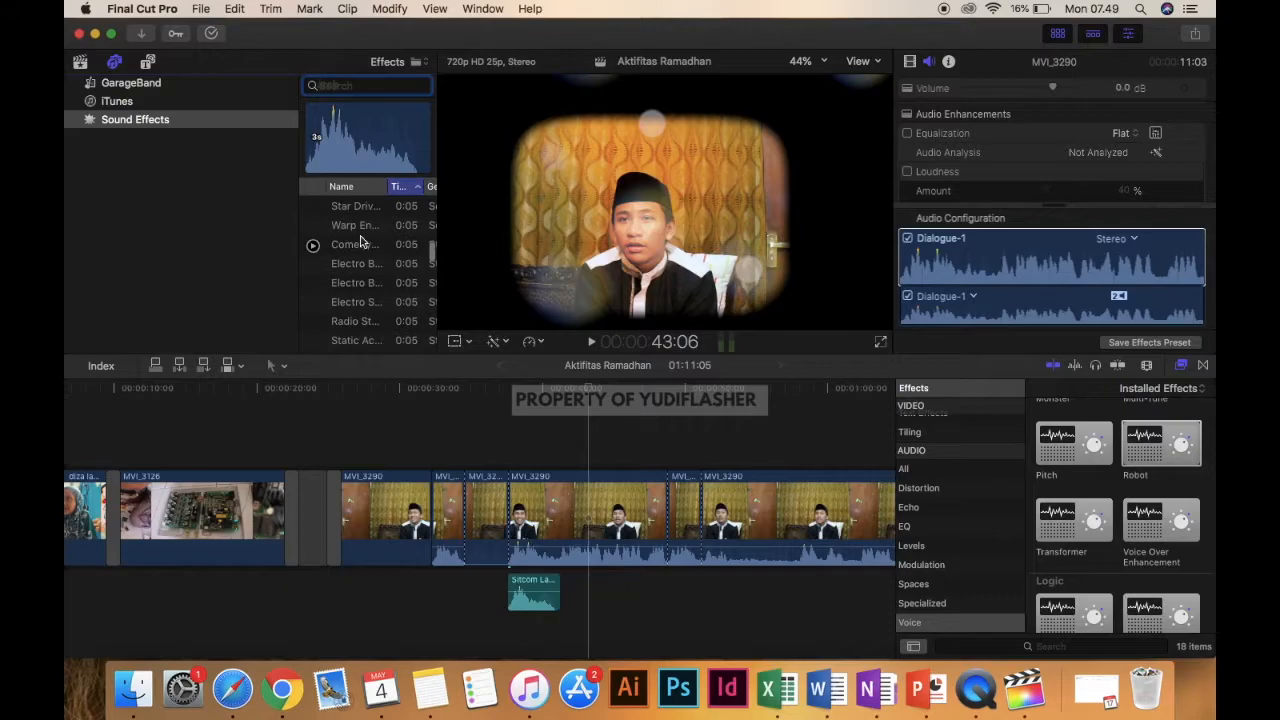
pyautogui.click(350, 248)
pyautogui.click(311, 247)
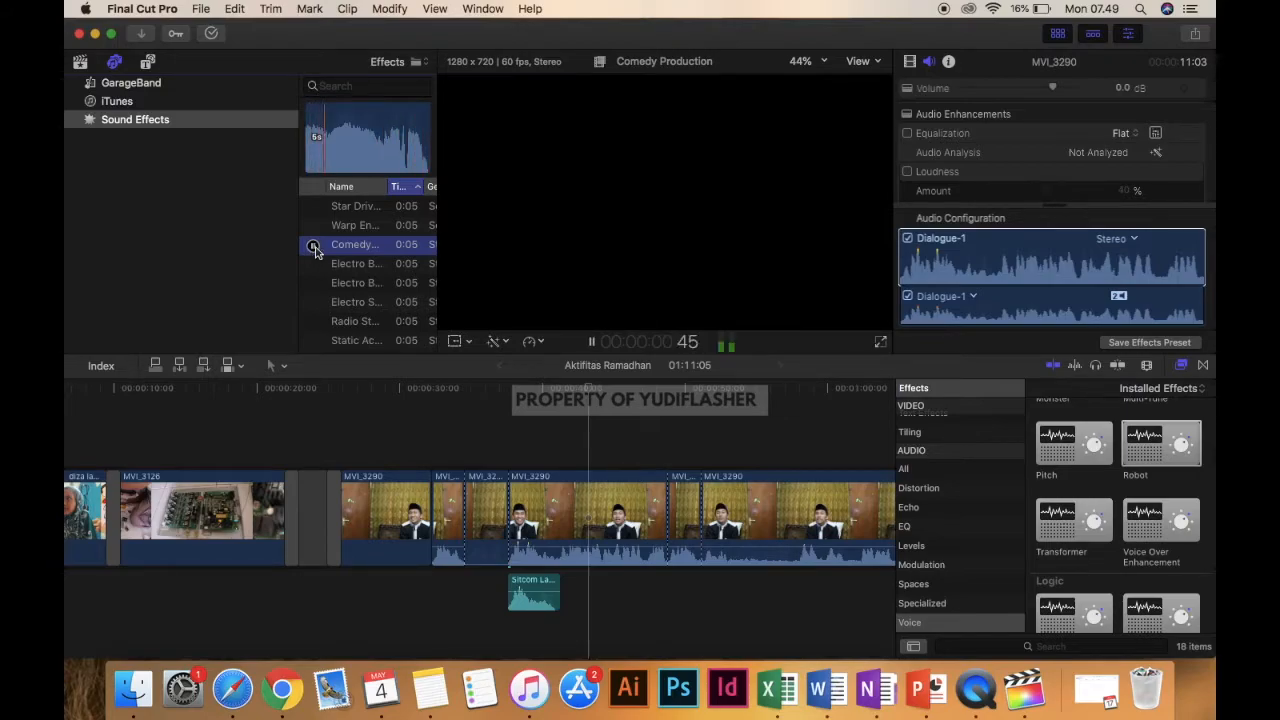
pyautogui.scroll(2, 323, 260)
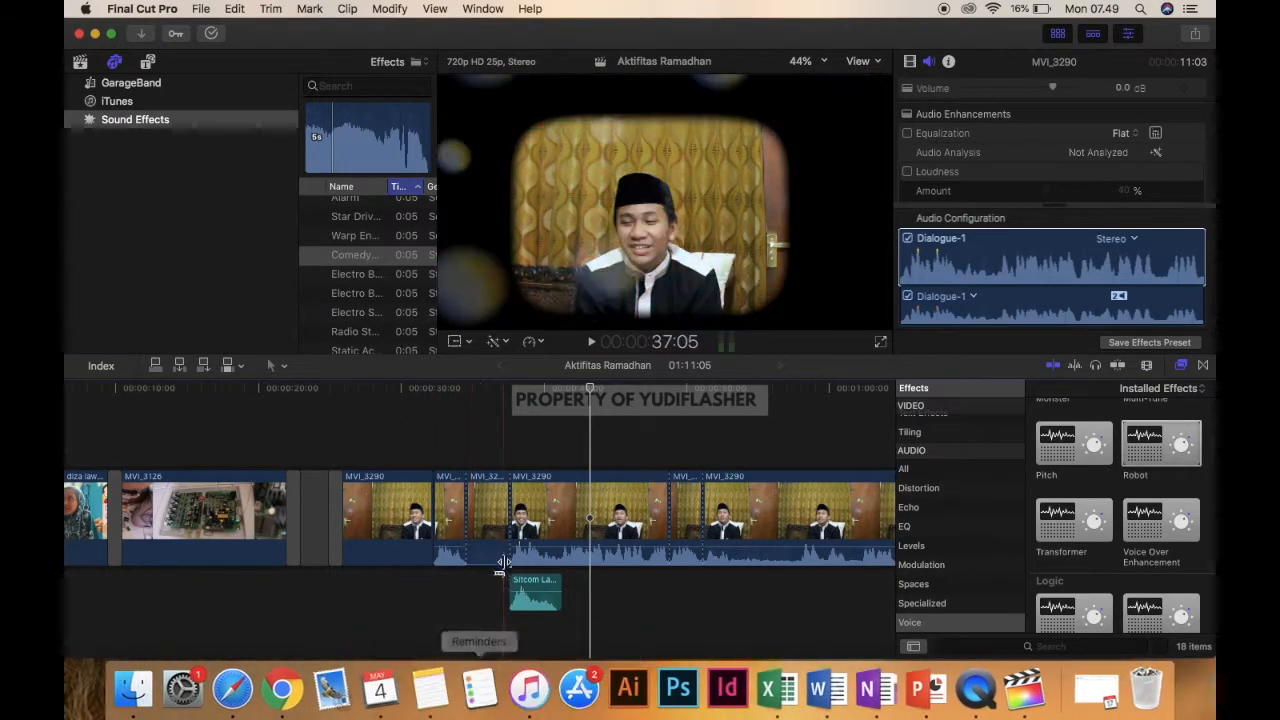
# Delete the short muted MVI_3290 segment together with its attached laughter sound, and play the timeline from about 30:22
pyautogui.click(498, 541)
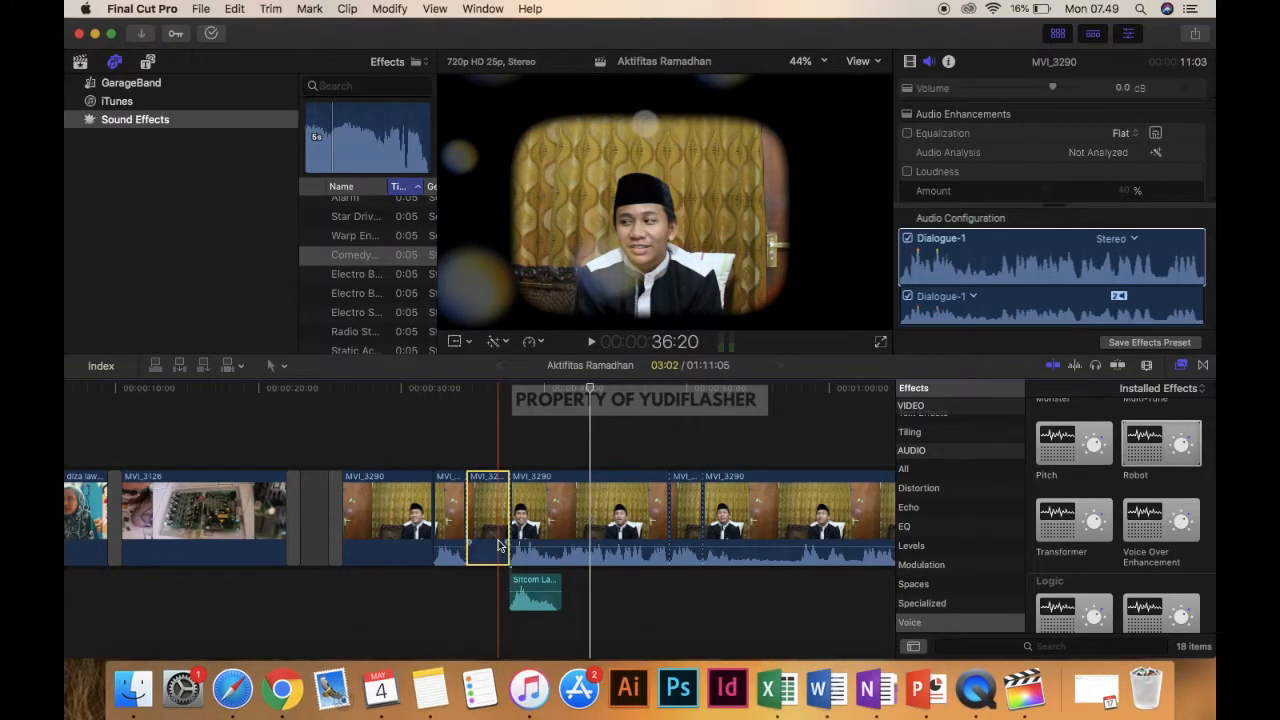
pyautogui.press('Delete')
pyautogui.click(415, 492)
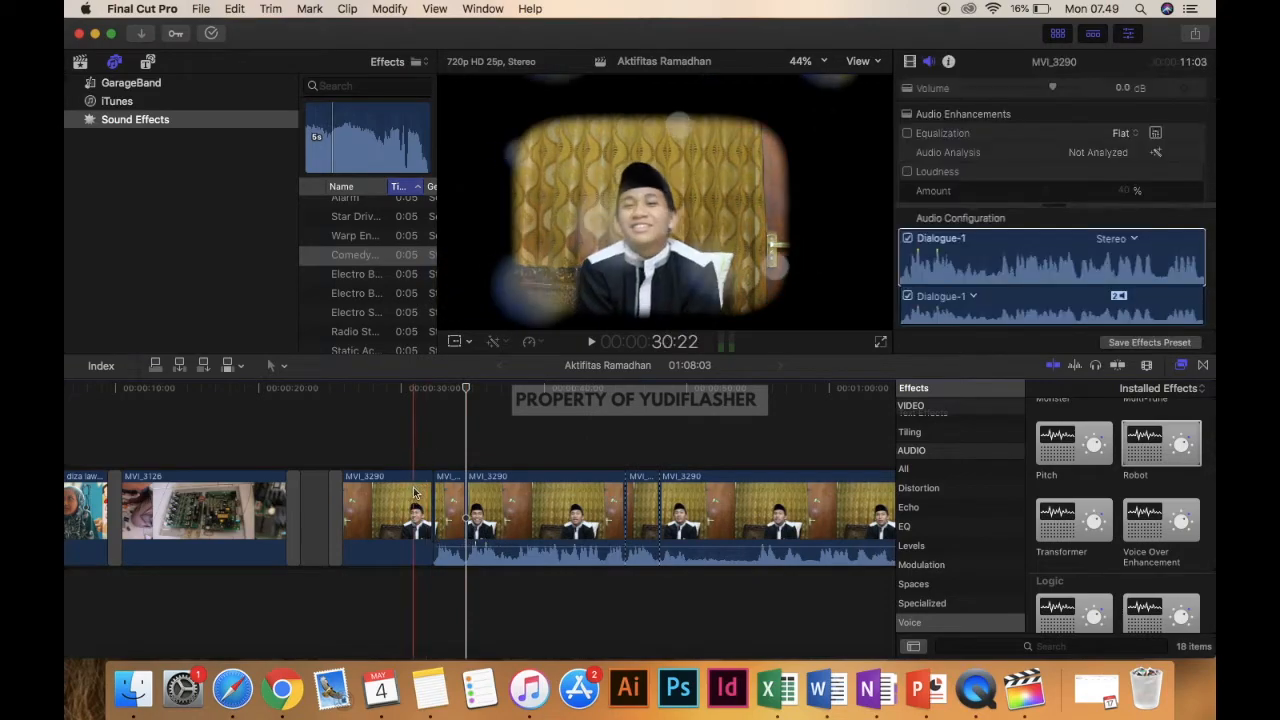
pyautogui.press('space')
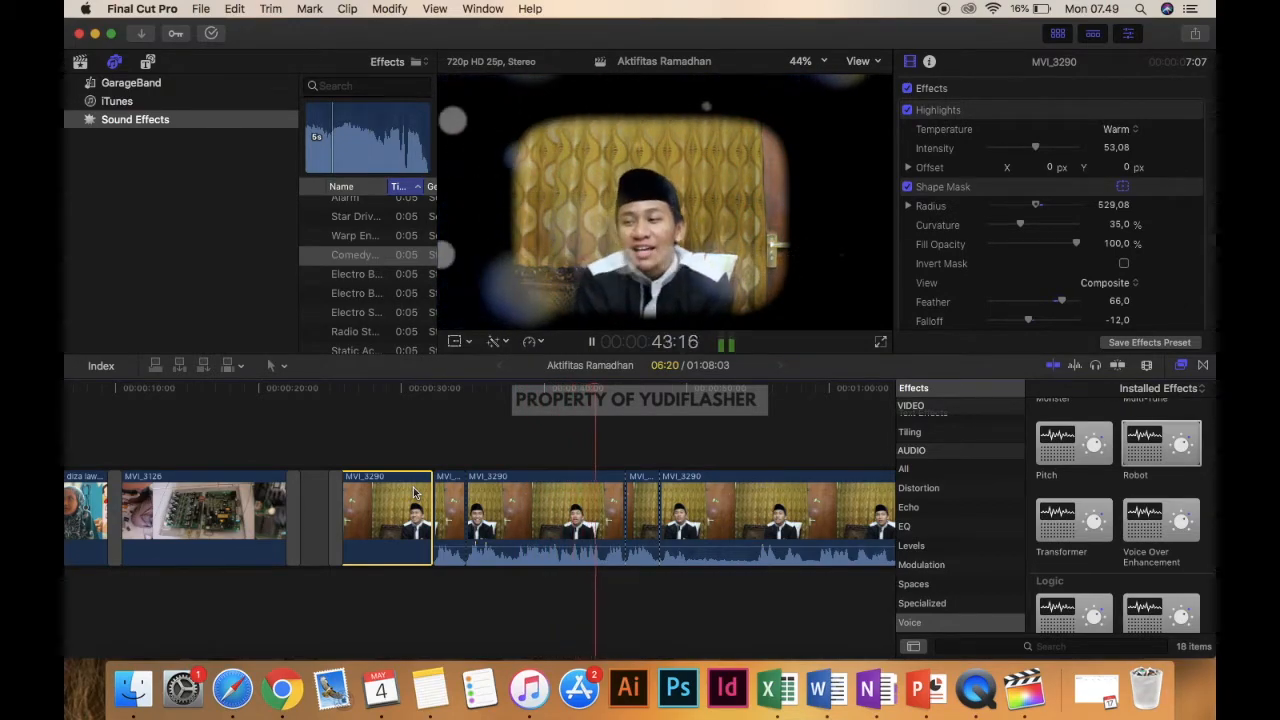
pyautogui.press('space')
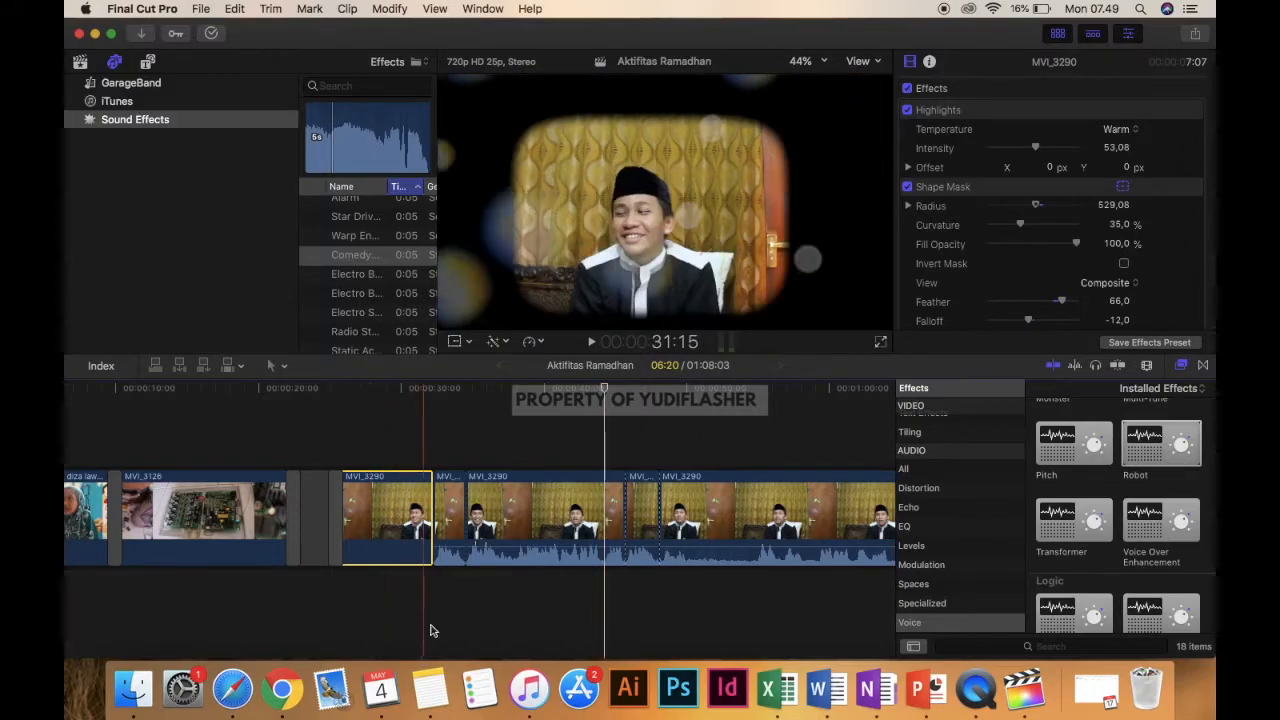
pyautogui.hscroll(-3, 406, 594)
pyautogui.hscroll(-4, 404, 594)
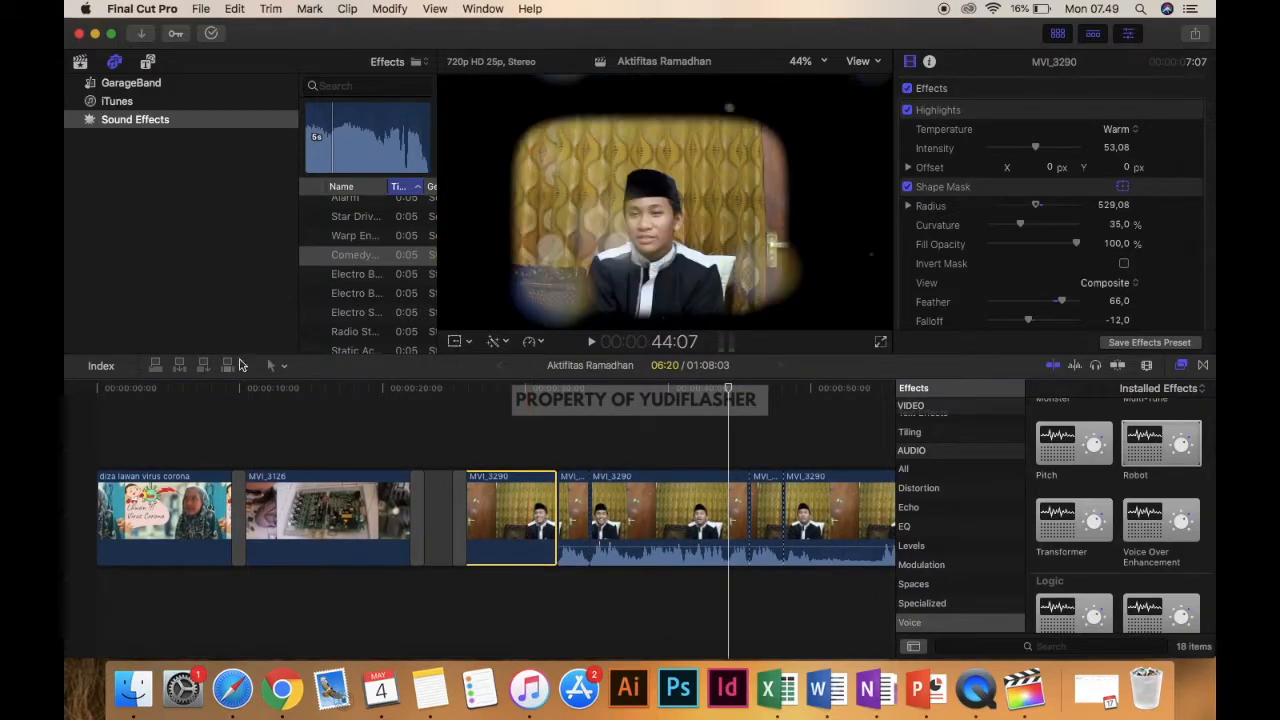
# View the Media Import window's sources and options, and close it without importing anything
pyautogui.rightClick(153, 198)
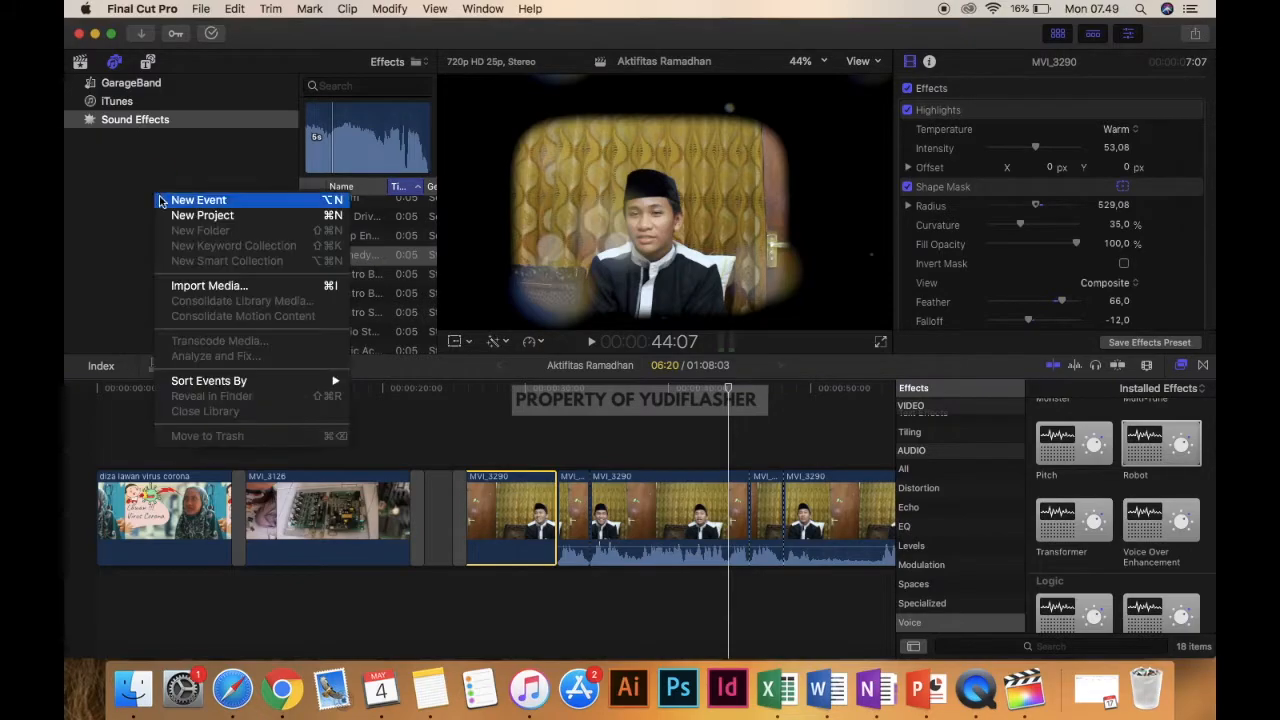
pyautogui.click(229, 287)
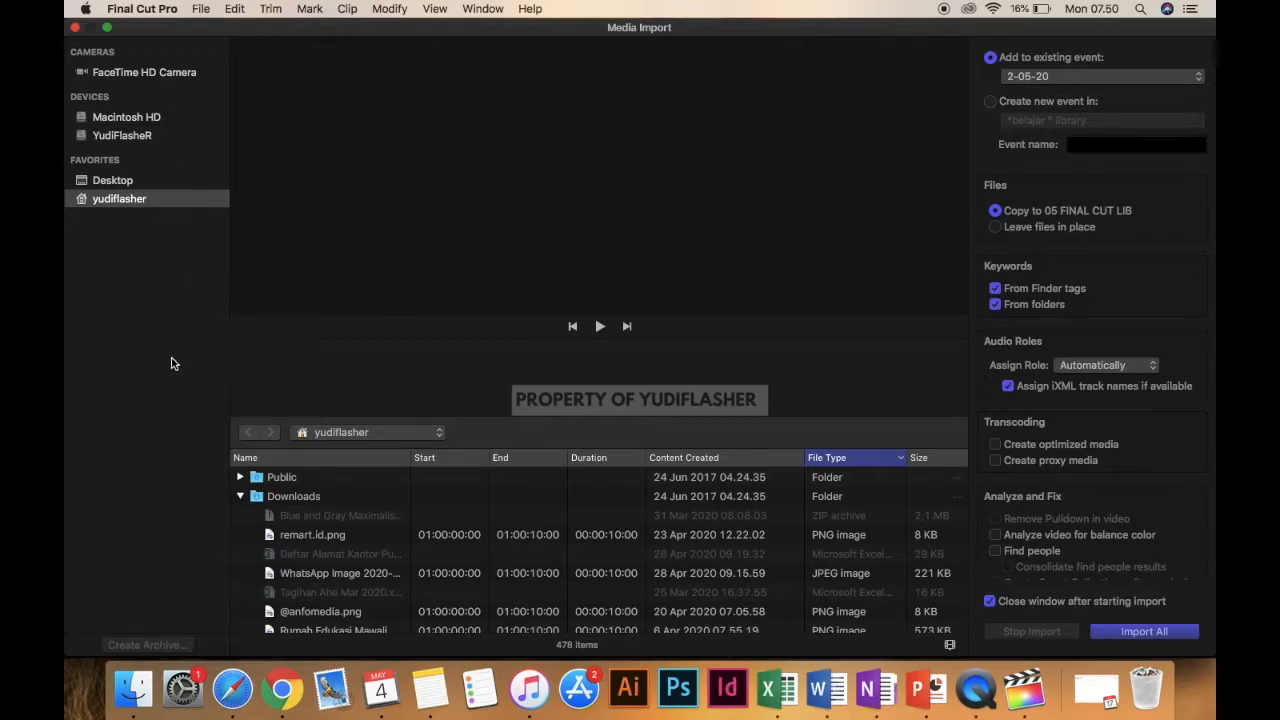
pyautogui.click(76, 29)
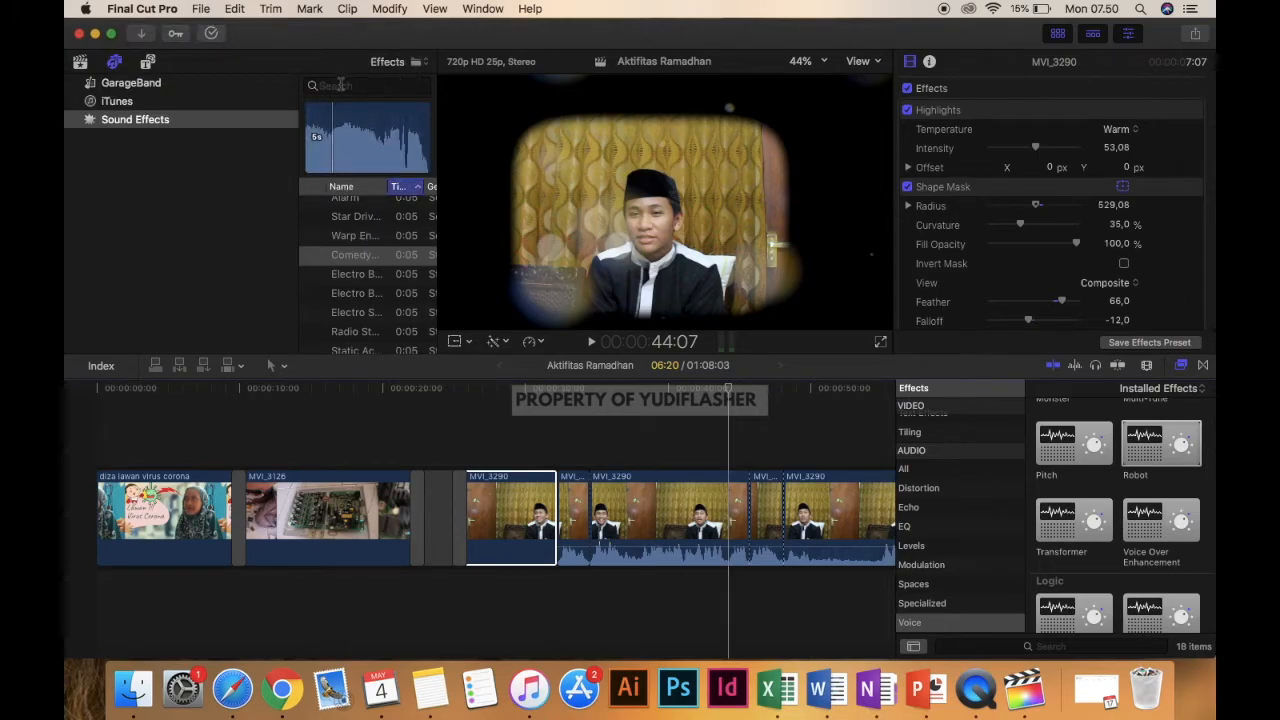
# Browse the sound effects list, sort it by duration with the longest first, and preview Sanskrit
pyautogui.scroll(1, 380, 270)
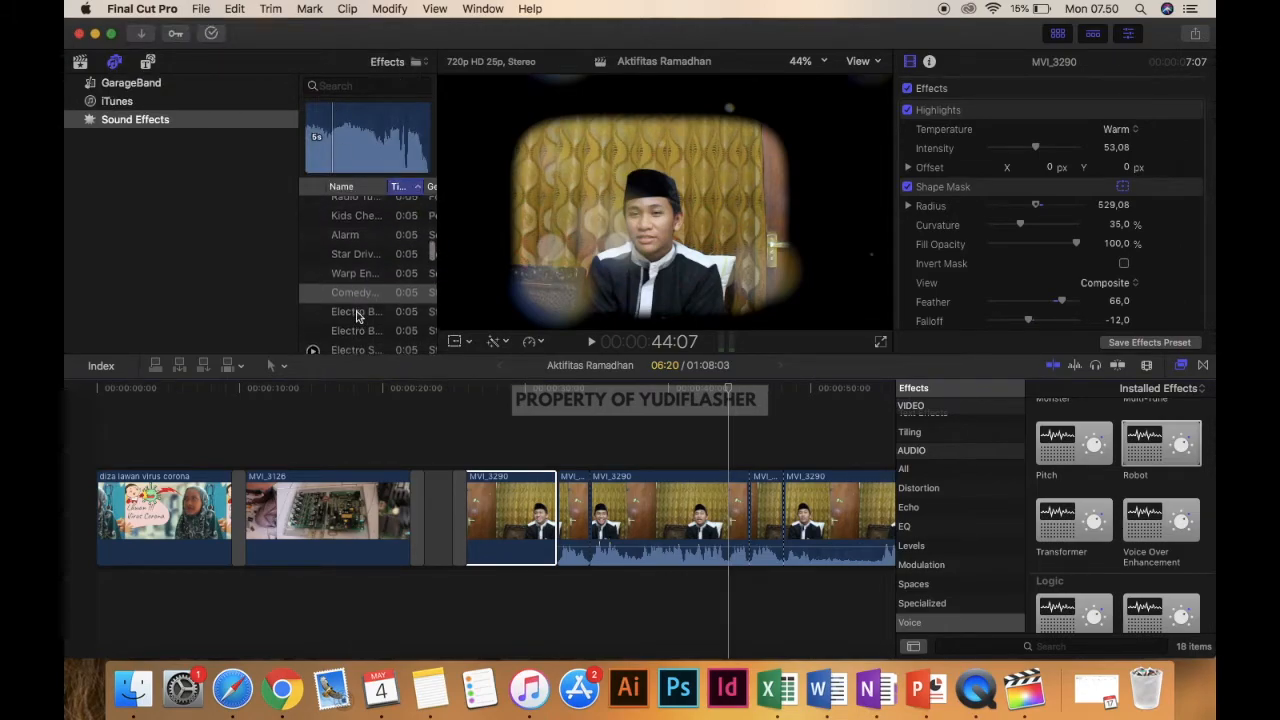
pyautogui.hscroll(2, 370, 300)
pyautogui.scroll(10, 369, 317)
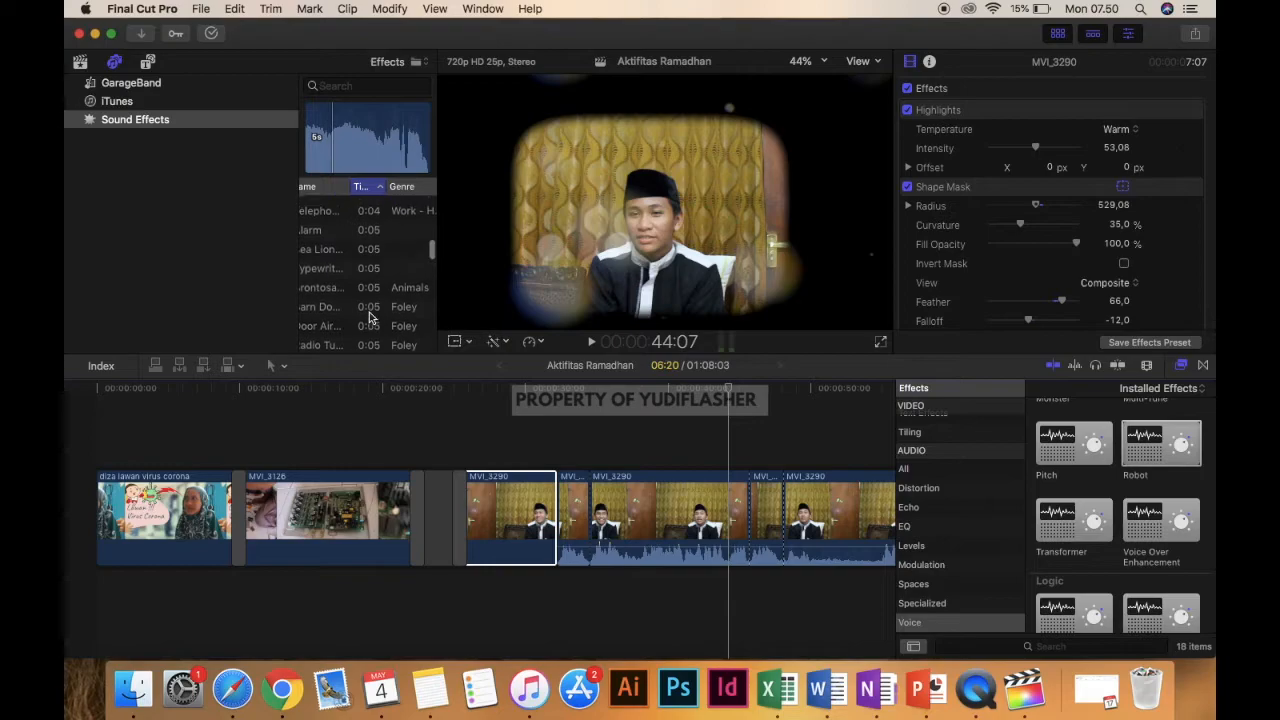
pyautogui.scroll(-15, 369, 317)
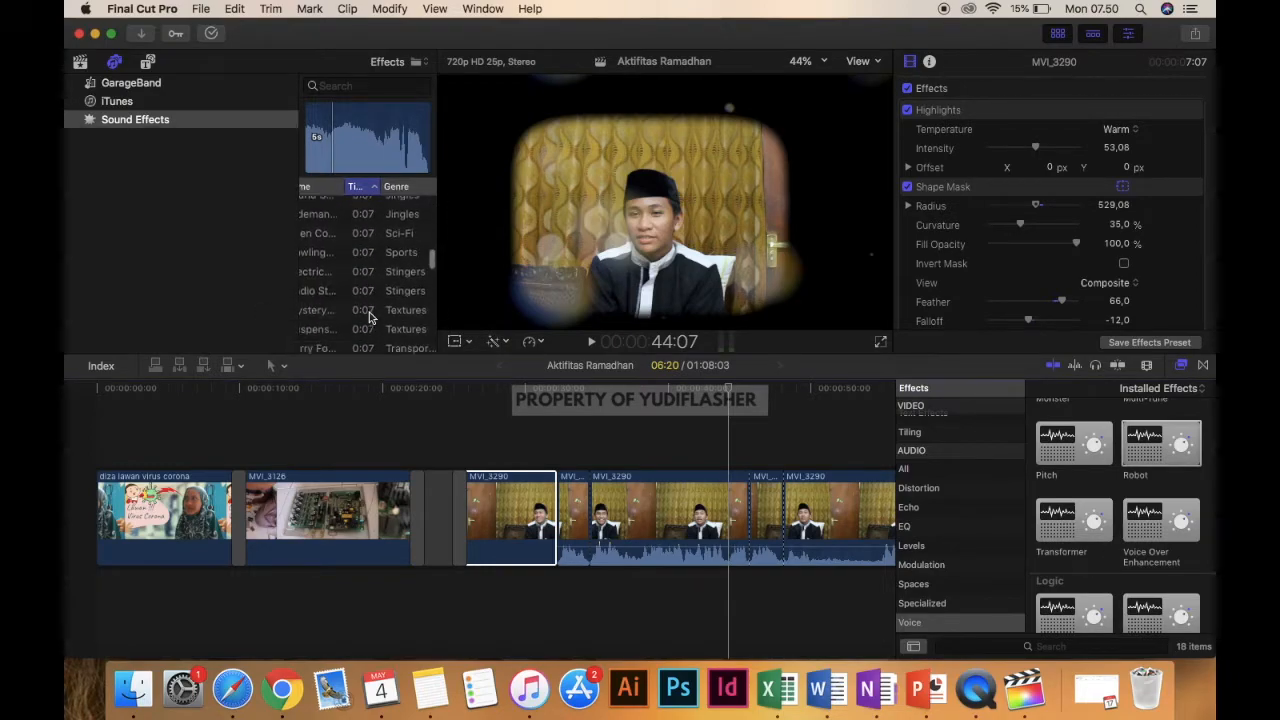
pyautogui.scroll(-5, 369, 317)
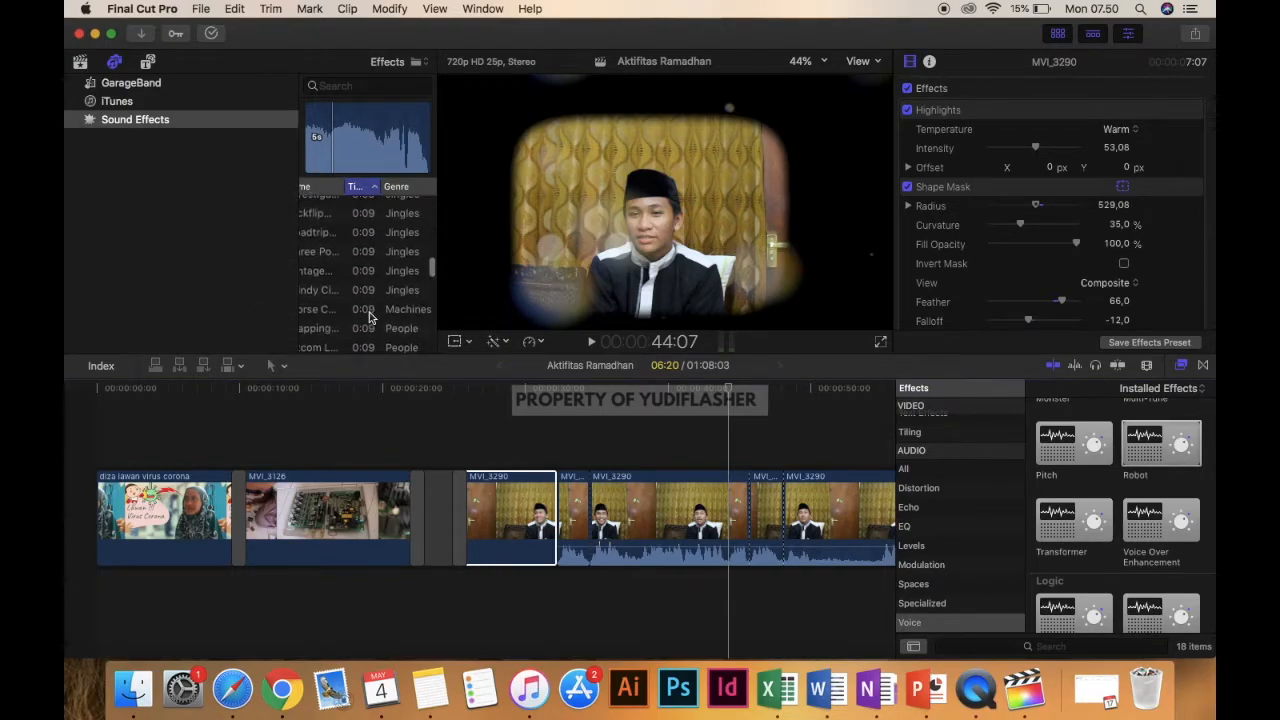
pyautogui.click(362, 192)
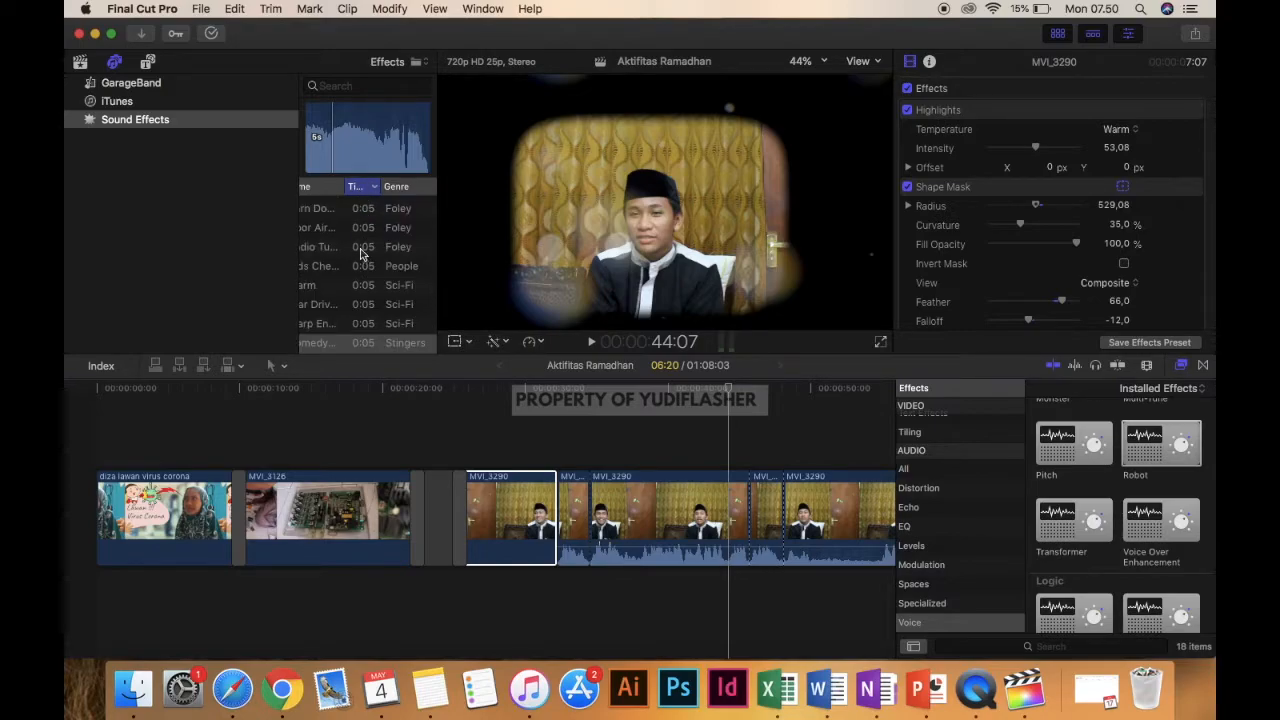
pyautogui.click(361, 191)
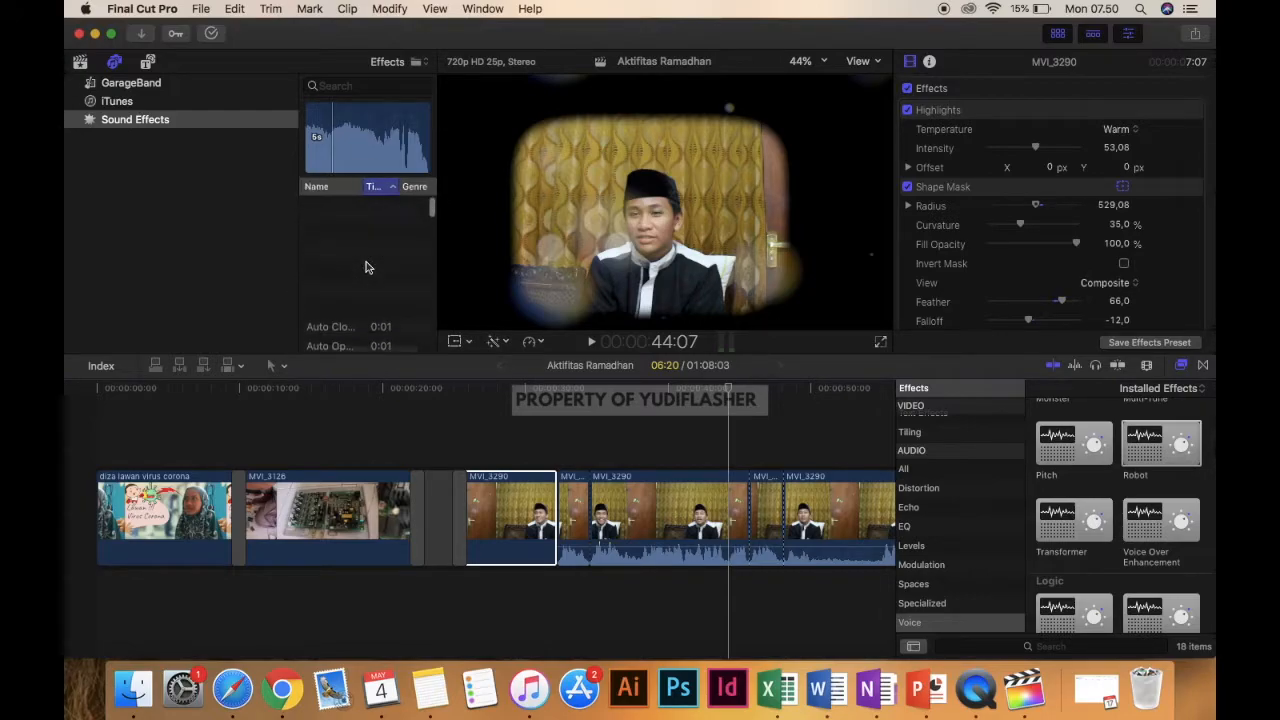
pyautogui.click(380, 191)
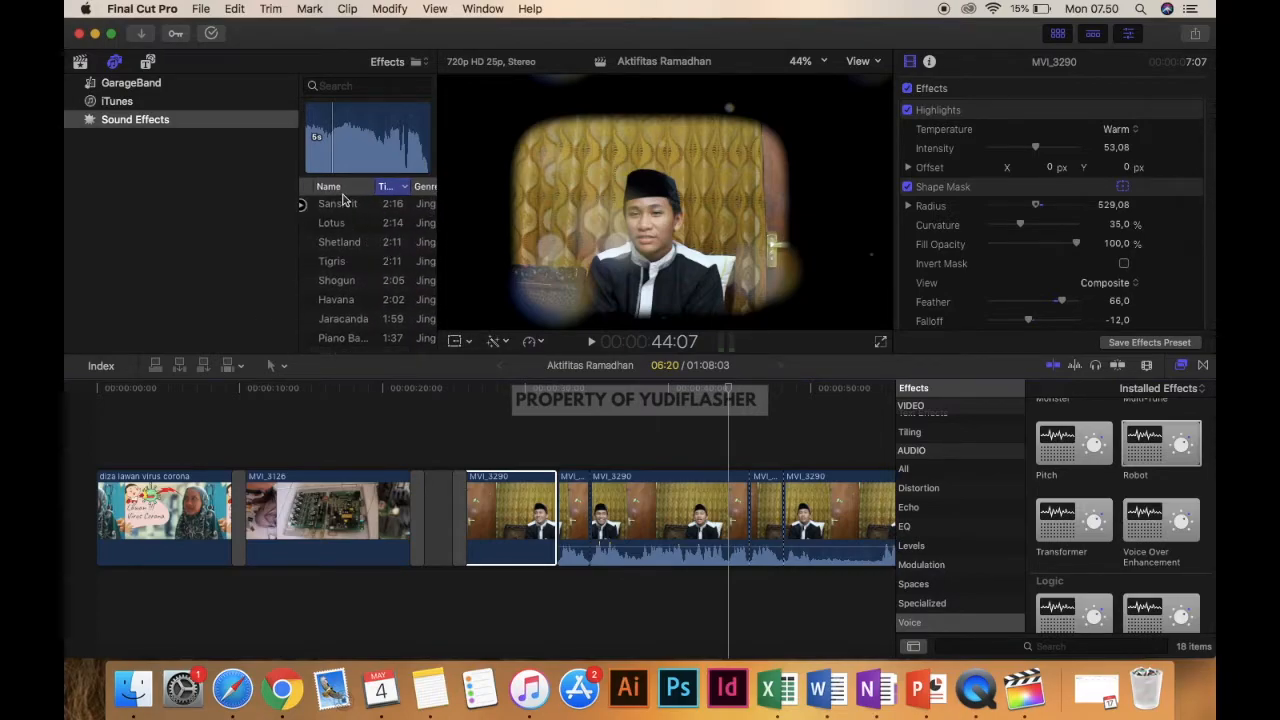
pyautogui.click(302, 206)
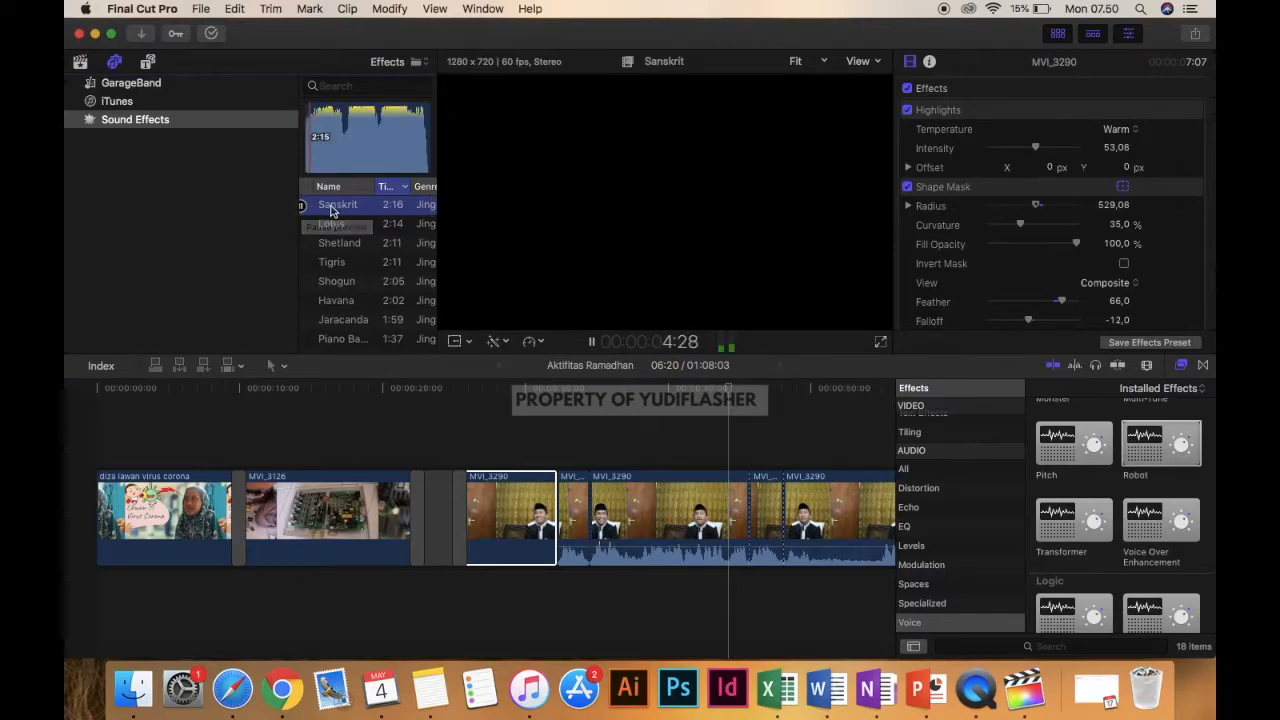
# Attach the Sanskrit sound effect beneath the clips at the very start of the timeline and play it from the beginning
pyautogui.moveTo(327, 209); pyautogui.dragTo(102, 593)
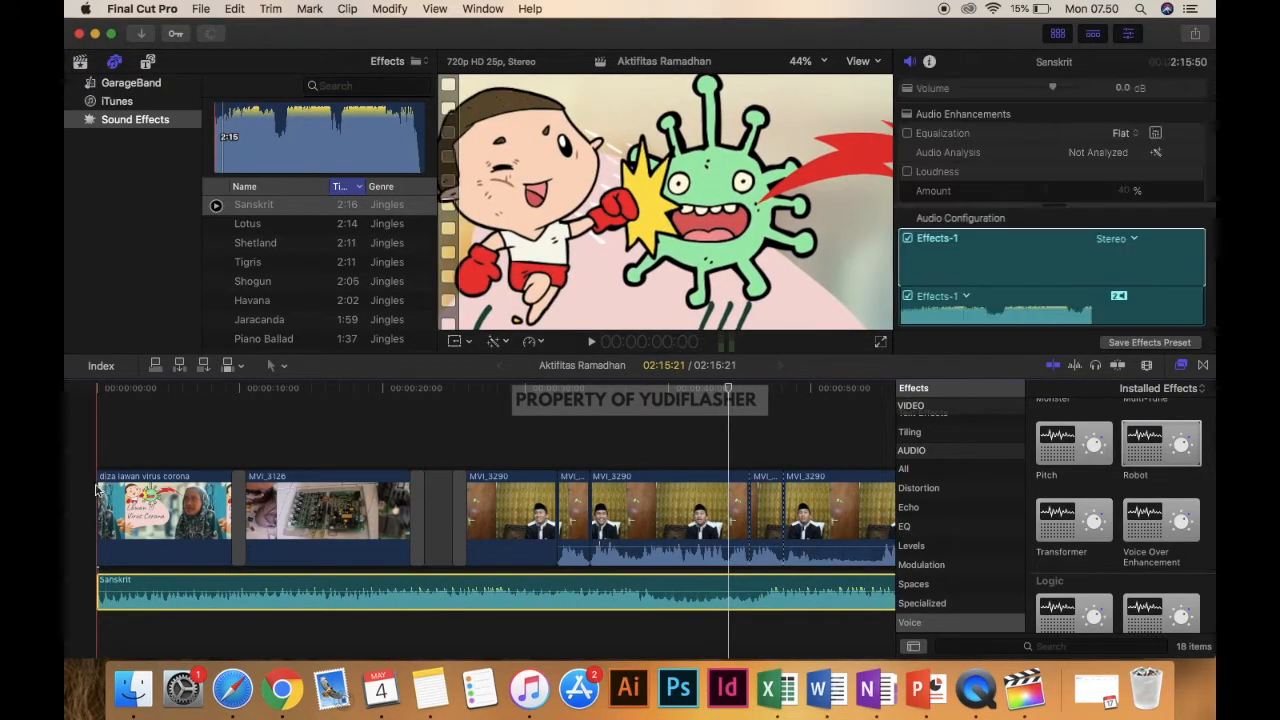
pyautogui.click(97, 489)
pyautogui.press('space')
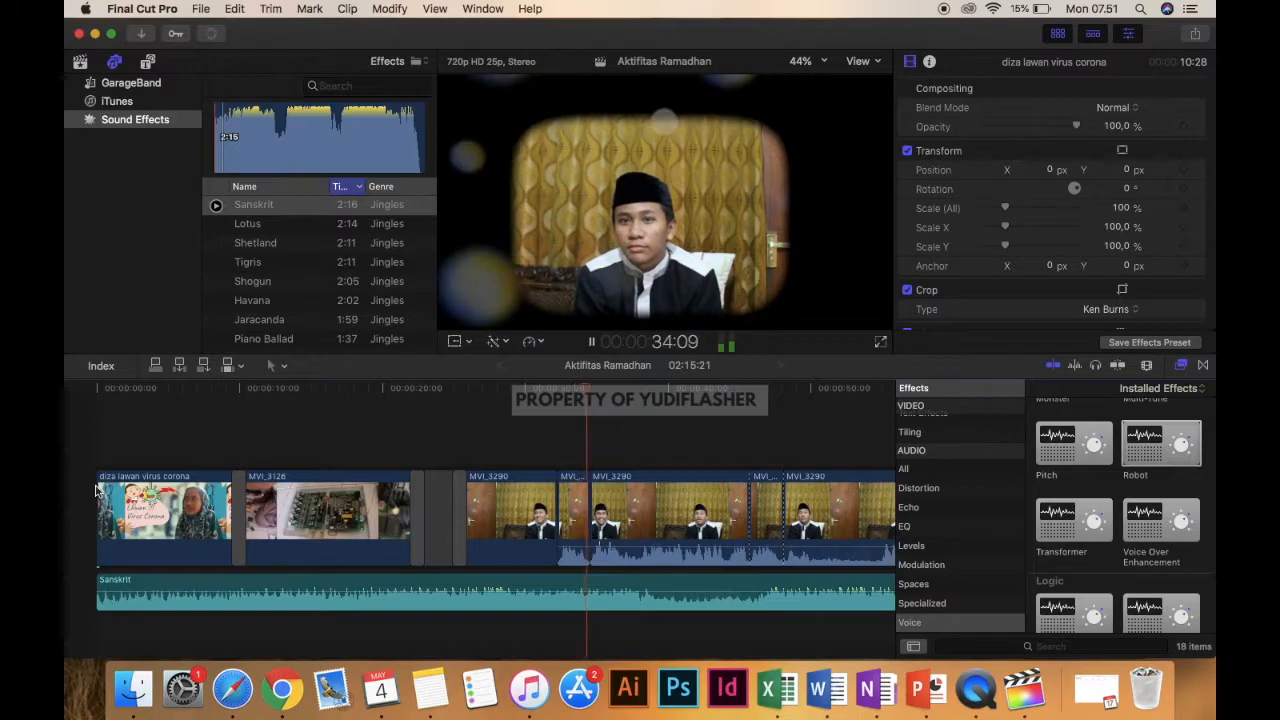
pyautogui.press('space')
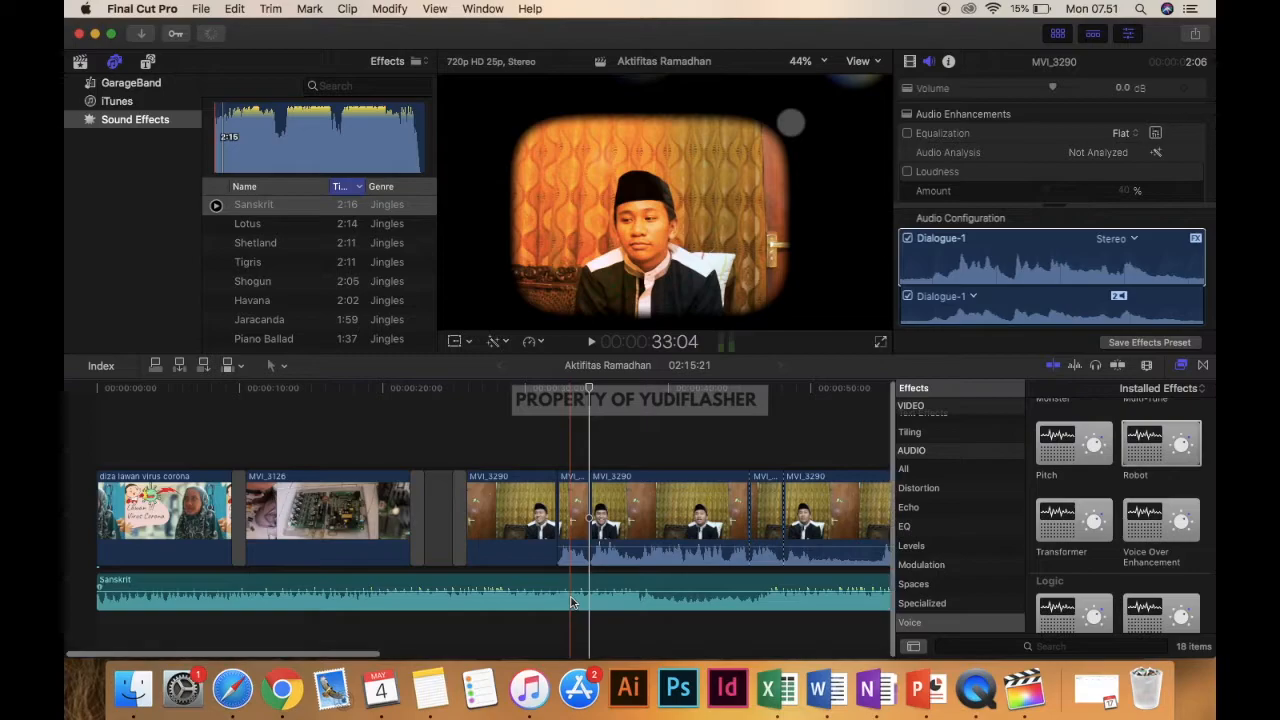
# Split the Sanskrit audio at both ends of the short MVI_3290 segment that follows the muted one
pyautogui.scroll(3, 571, 601)
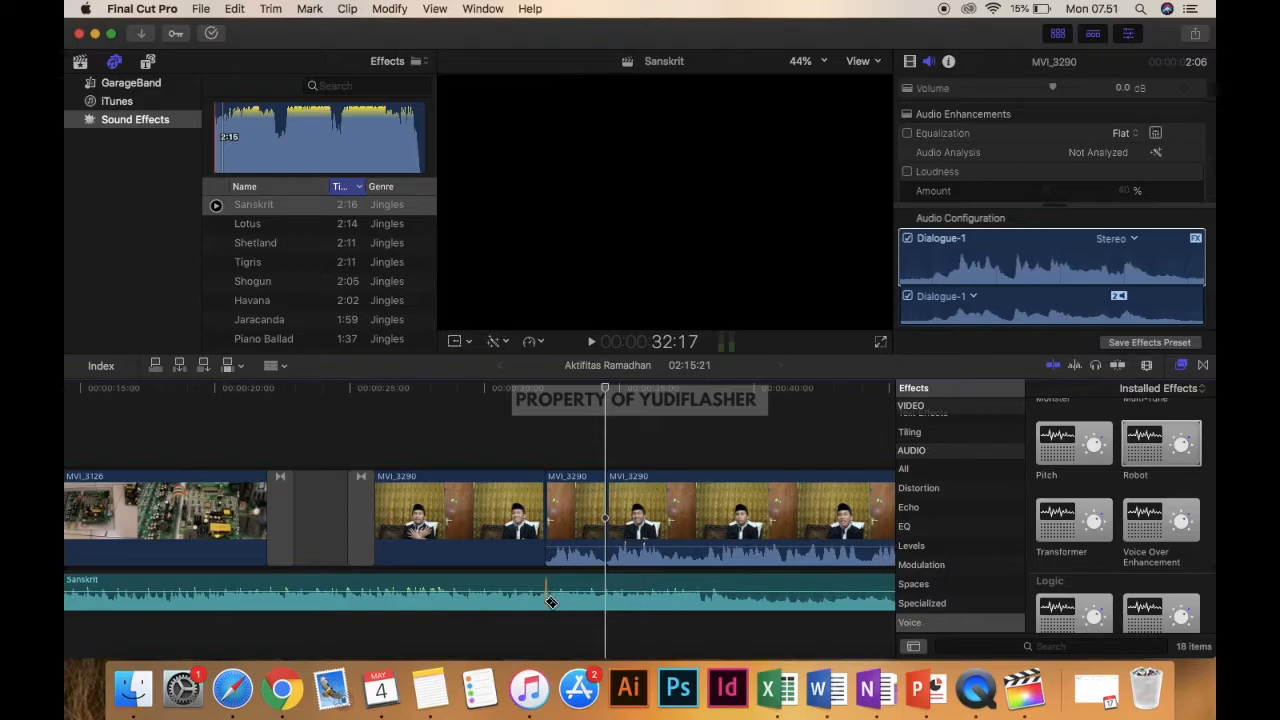
pyautogui.click(548, 600)
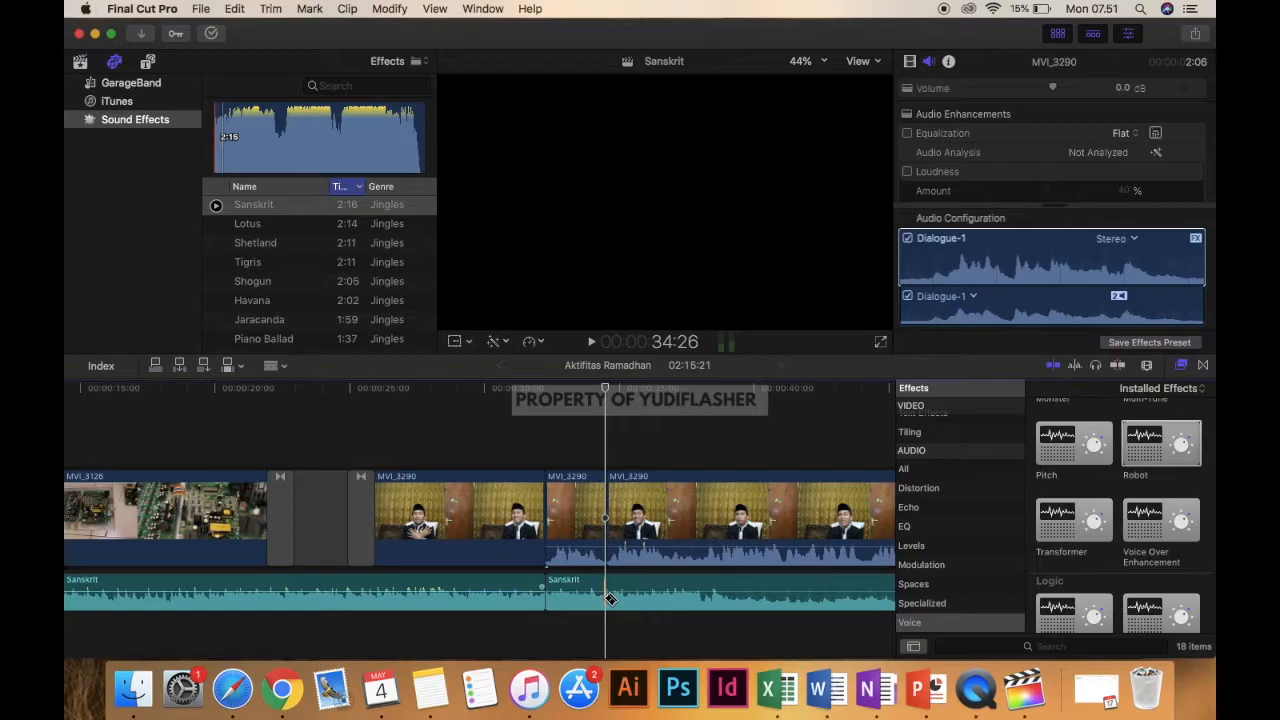
pyautogui.click(607, 598)
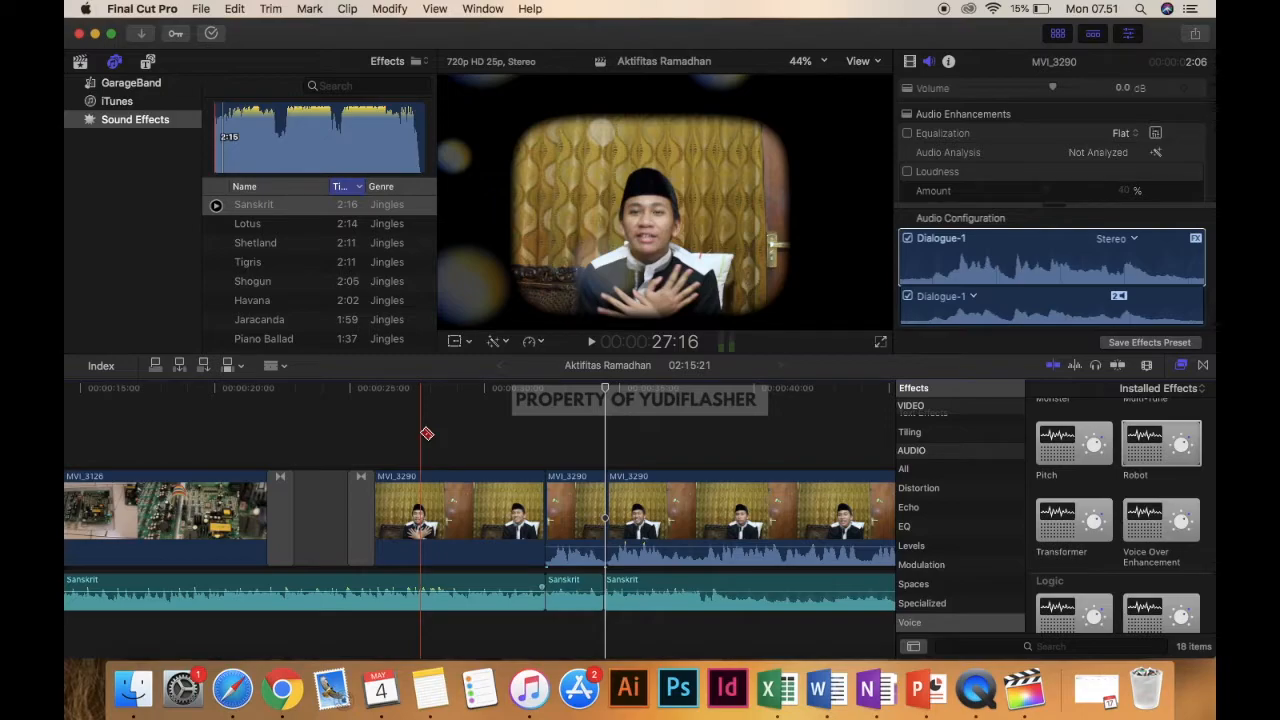
pyautogui.press('s')
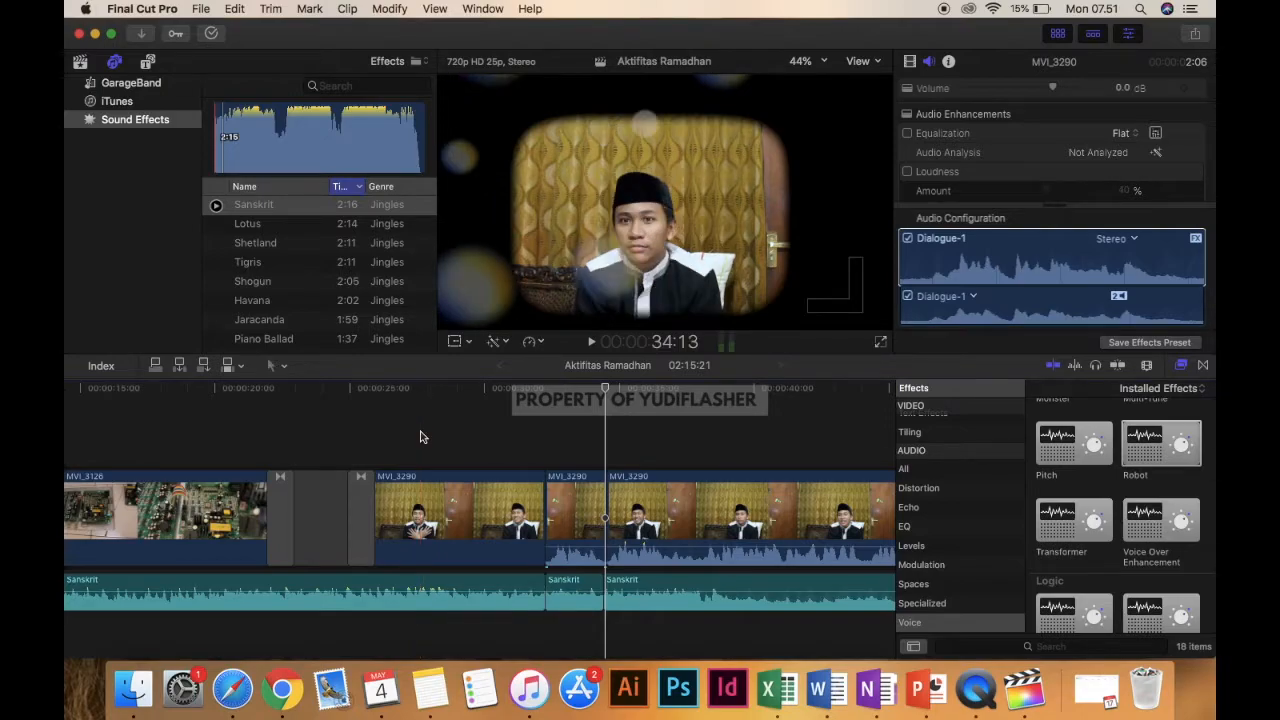
pyautogui.press('s')
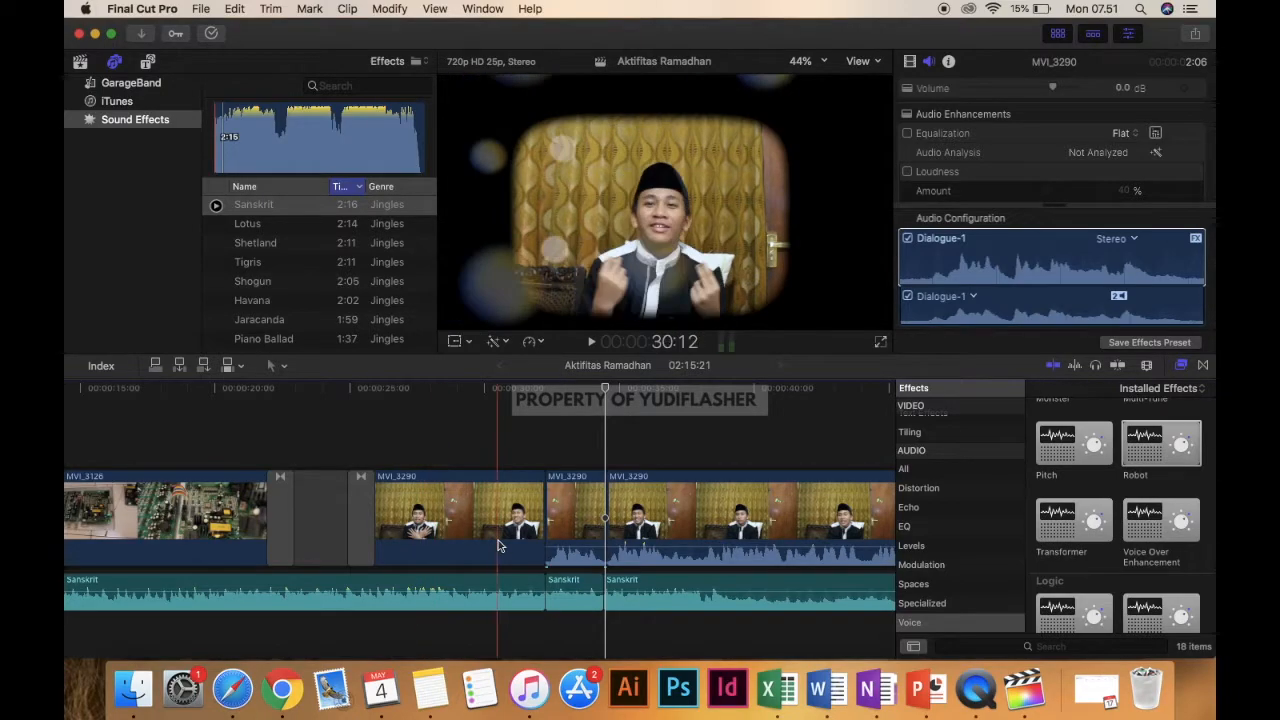
# Place the playhead at 32:00 and select the first cut in the Sanskrit audio for close editing
pyautogui.click(533, 586)
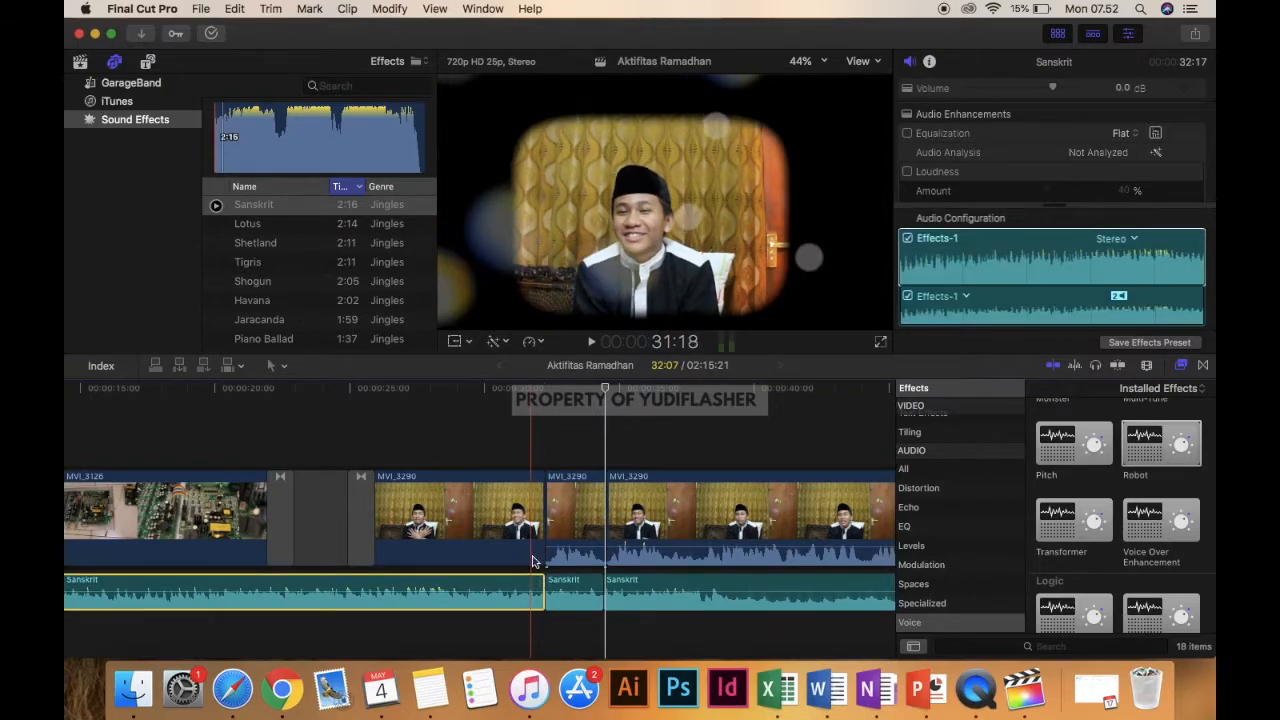
pyautogui.click(535, 438)
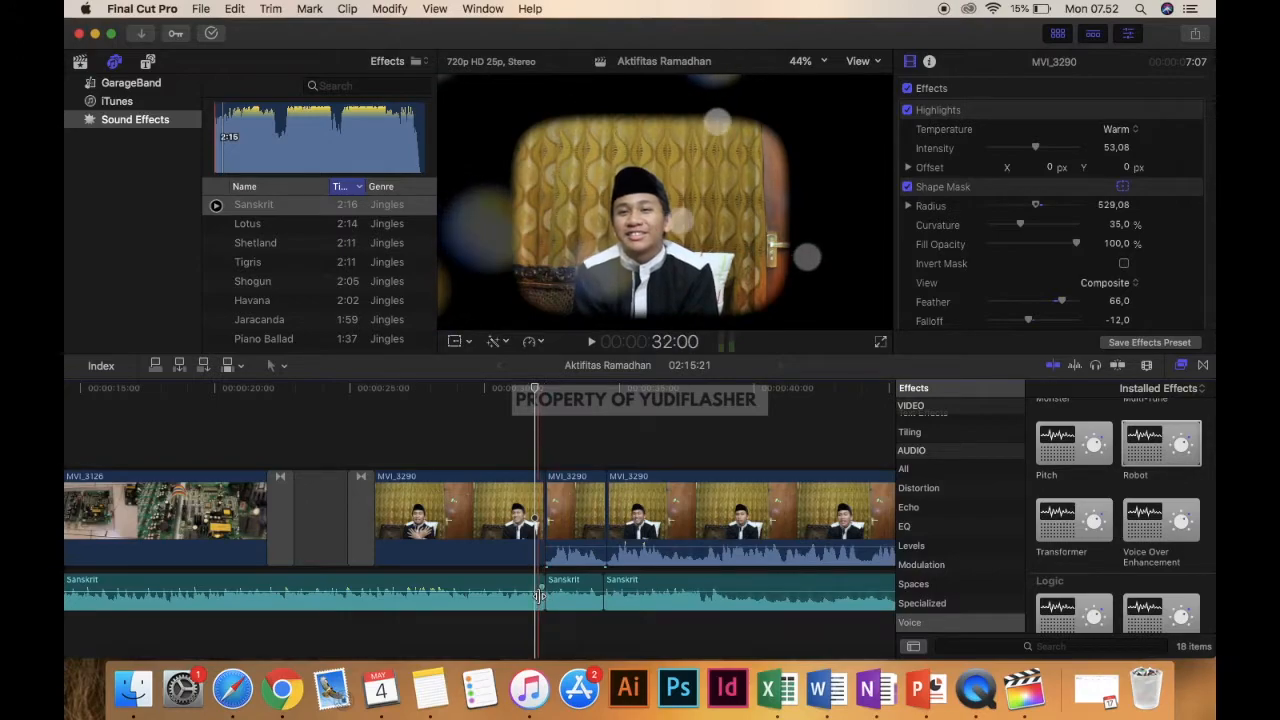
pyautogui.scroll(8, 539, 597)
pyautogui.scroll(2, 539, 600)
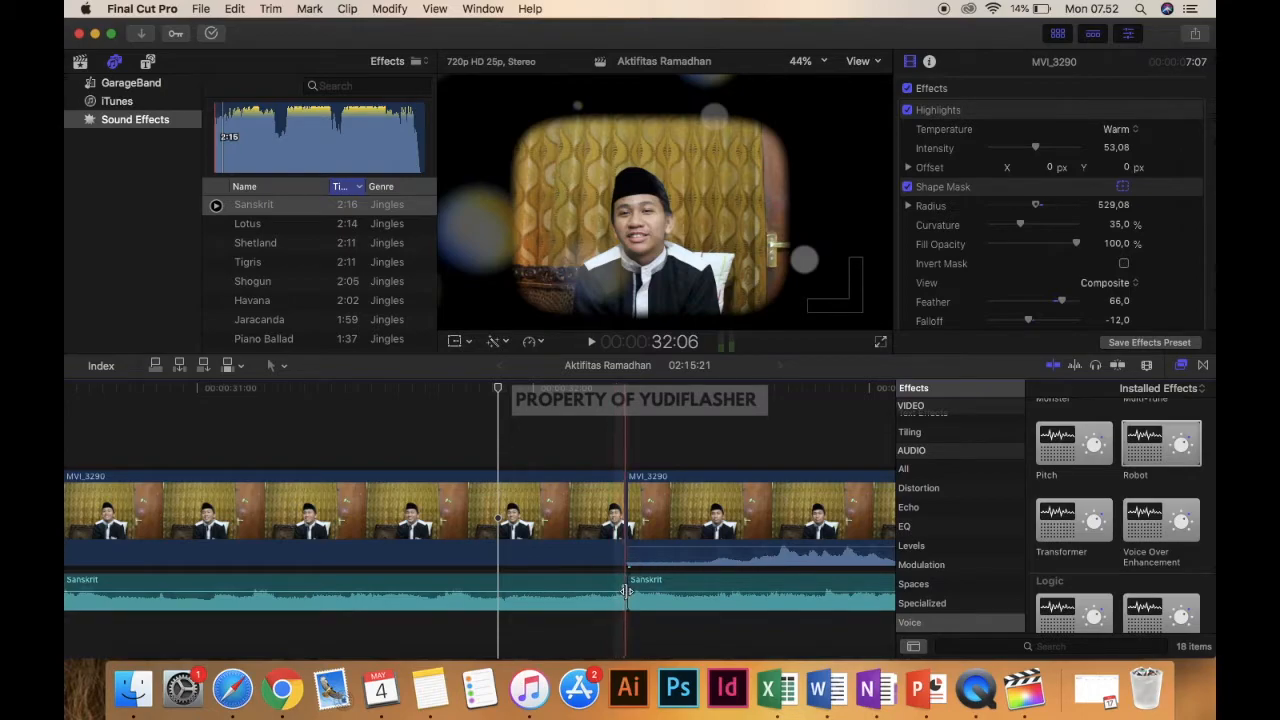
pyautogui.click(627, 583)
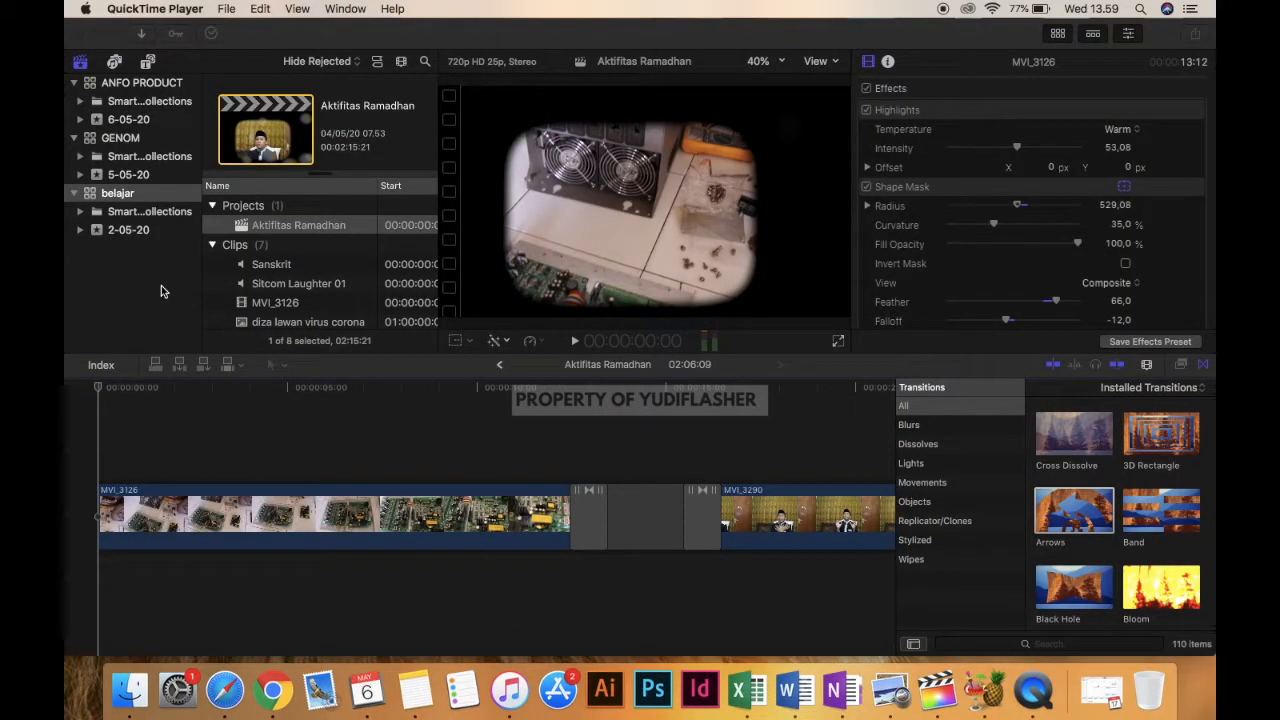
# Select the belajar library and look through the clips it contains
pyautogui.click(146, 277)
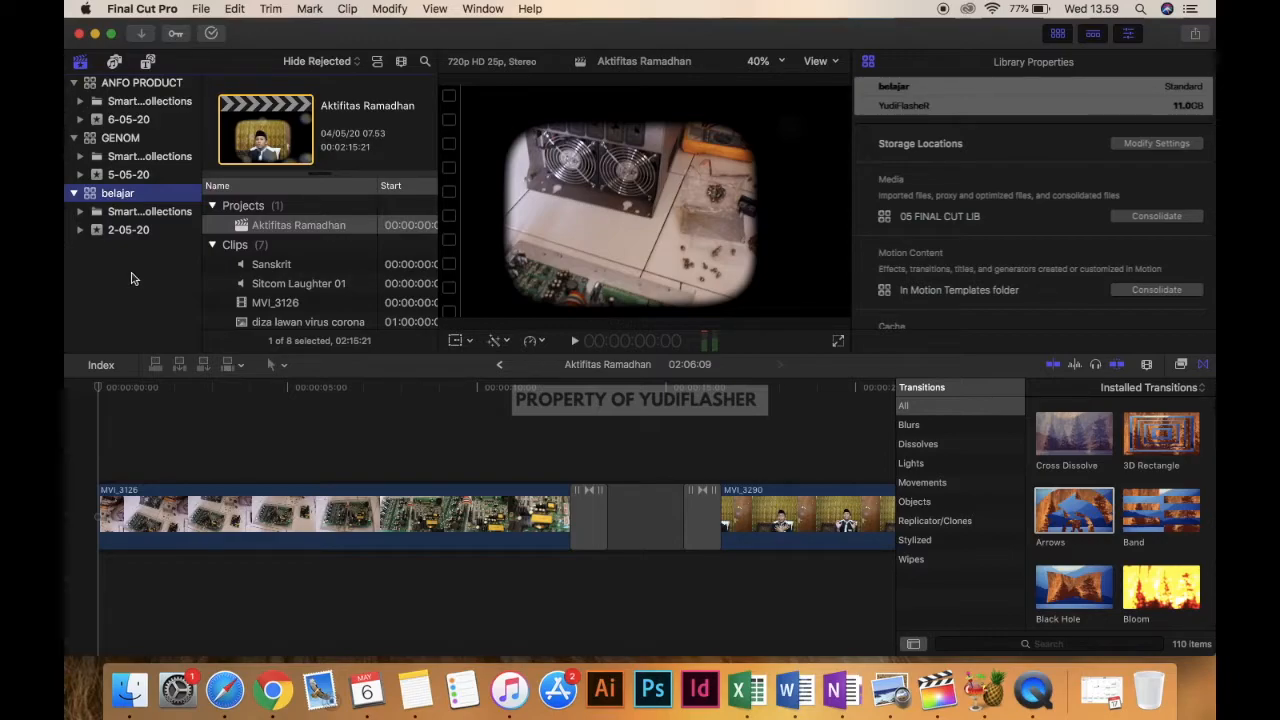
pyautogui.scroll(-2, 268, 295)
pyautogui.scroll(-3, 270, 298)
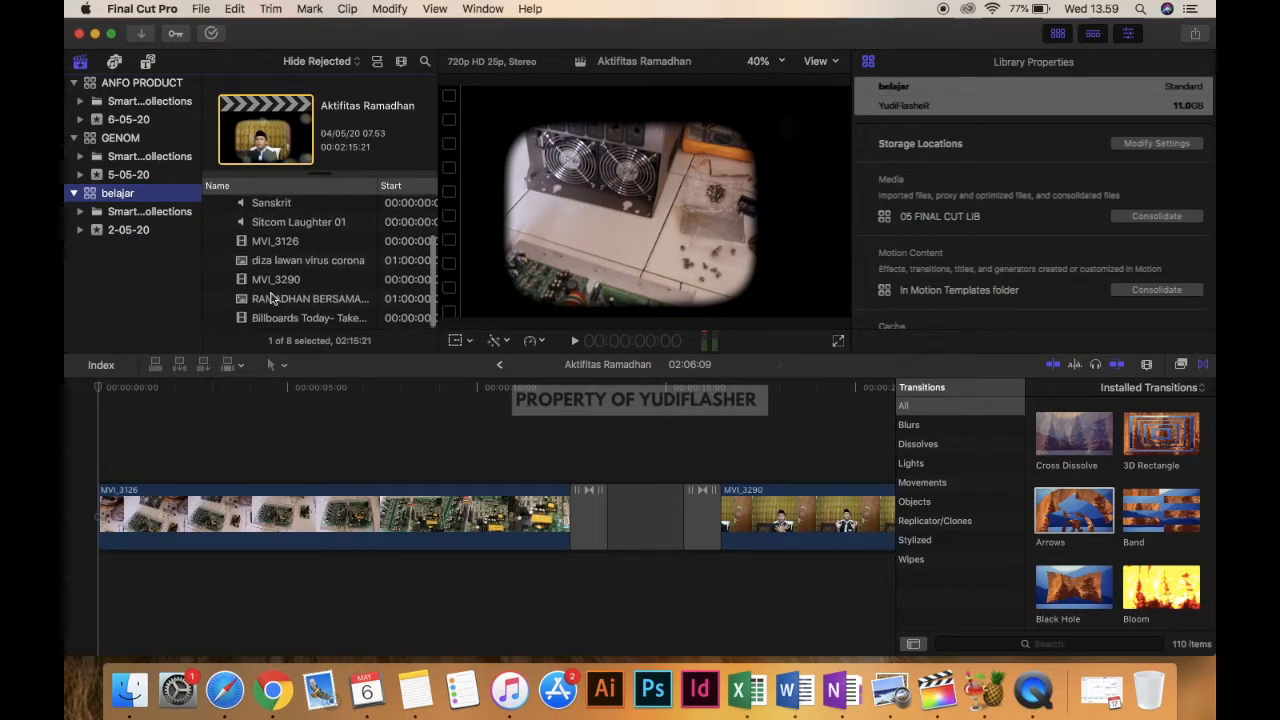
# Open Media Import for the belajar library and list the YudiFlasheR drive's files sorted by file type
pyautogui.rightClick(128, 267)
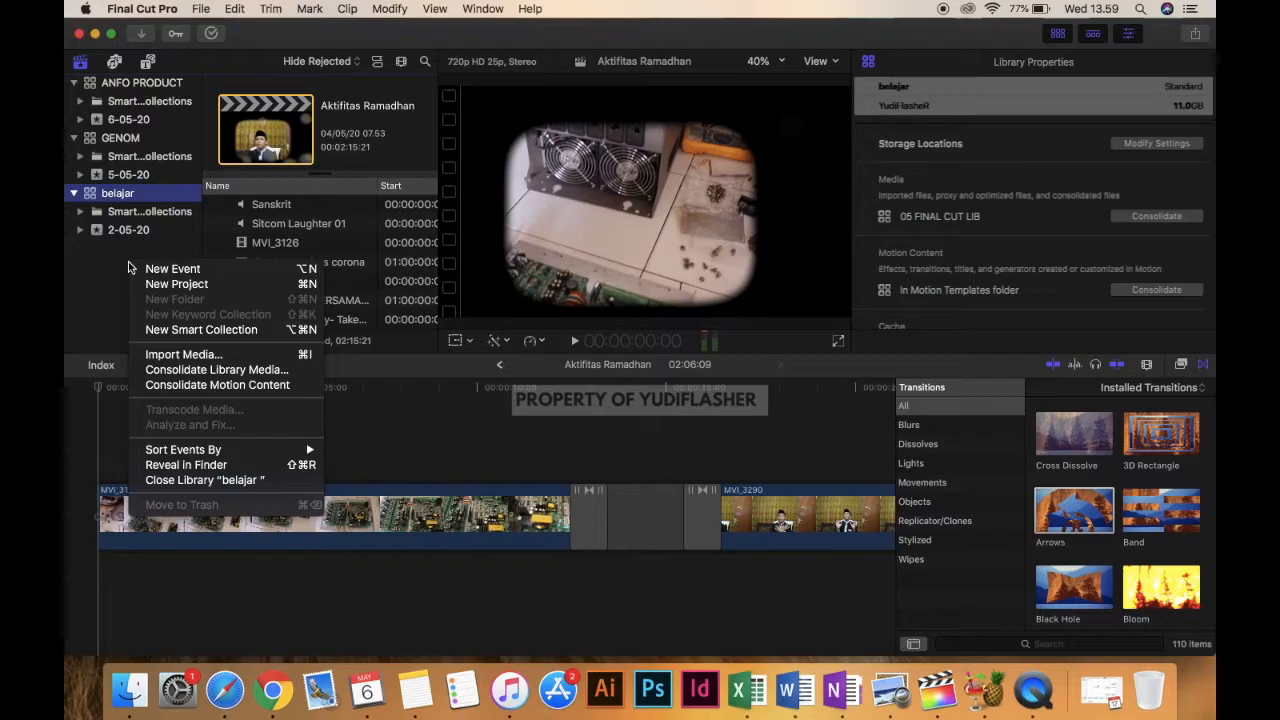
pyautogui.click(217, 355)
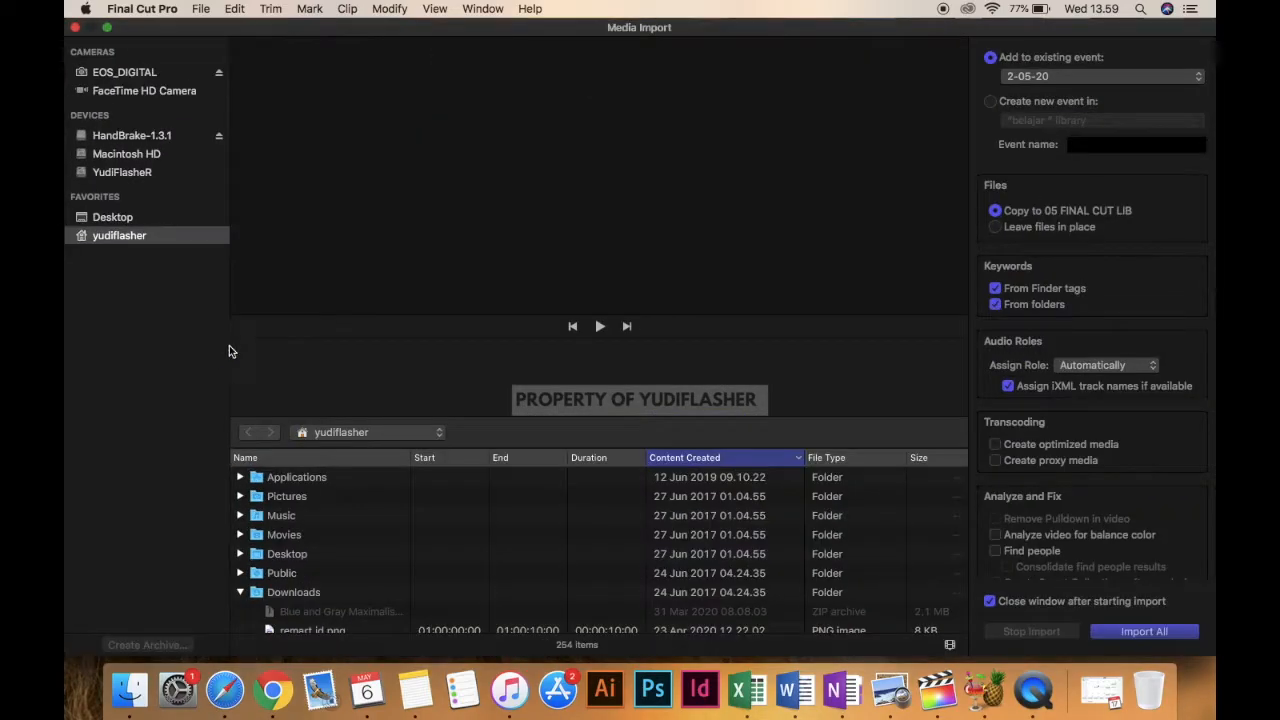
pyautogui.click(145, 174)
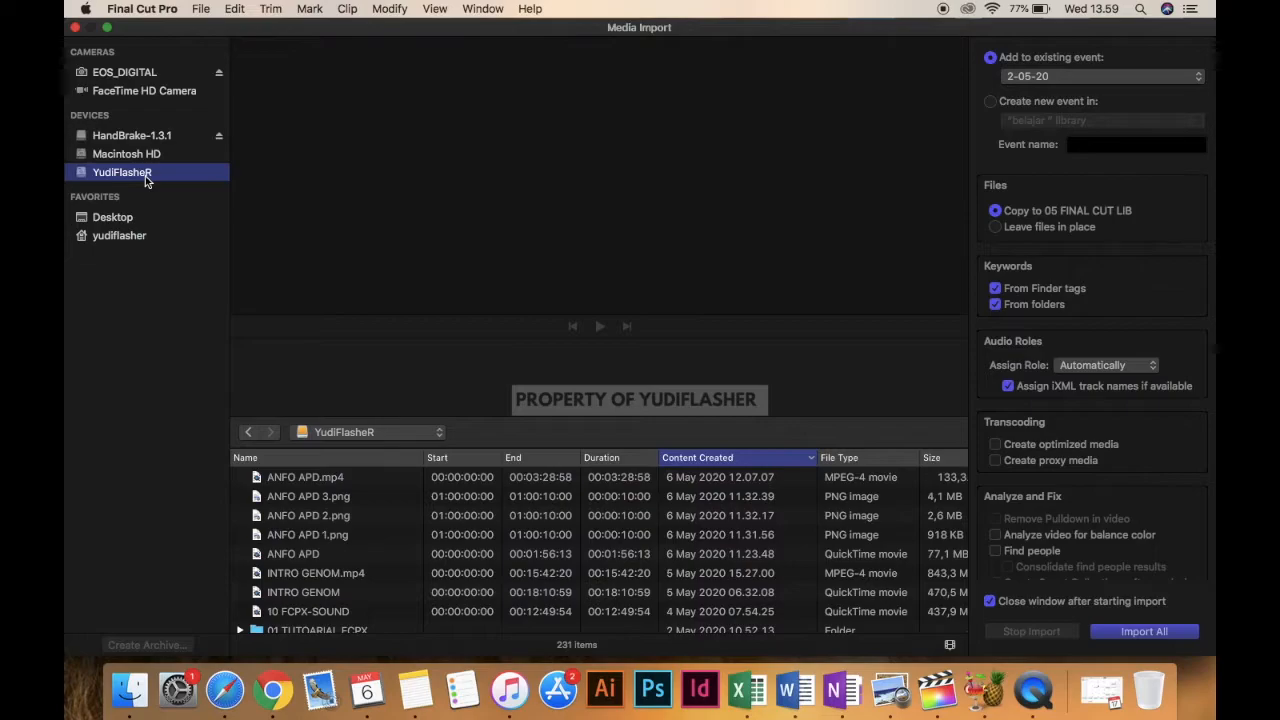
pyautogui.click(878, 458)
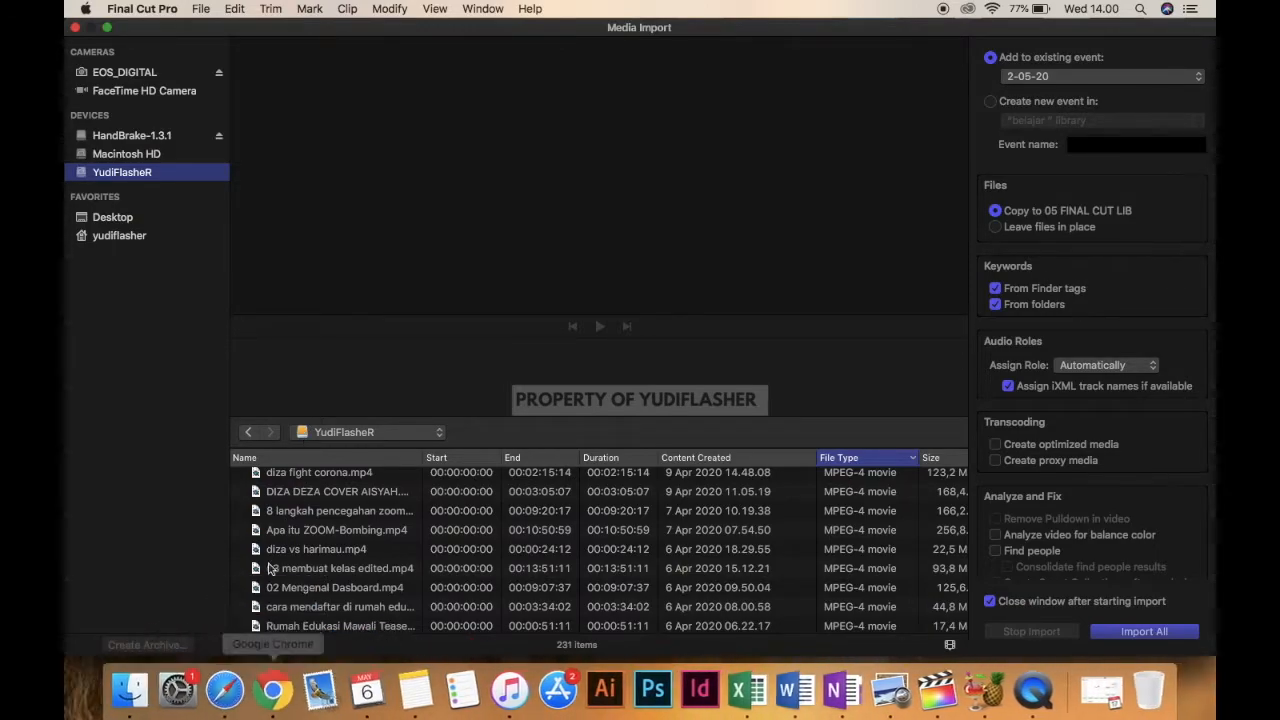
# Switch to YouTube Studio in Chrome, return to the GENOM channel's overview and open its Audio Library
pyautogui.click(275, 662)
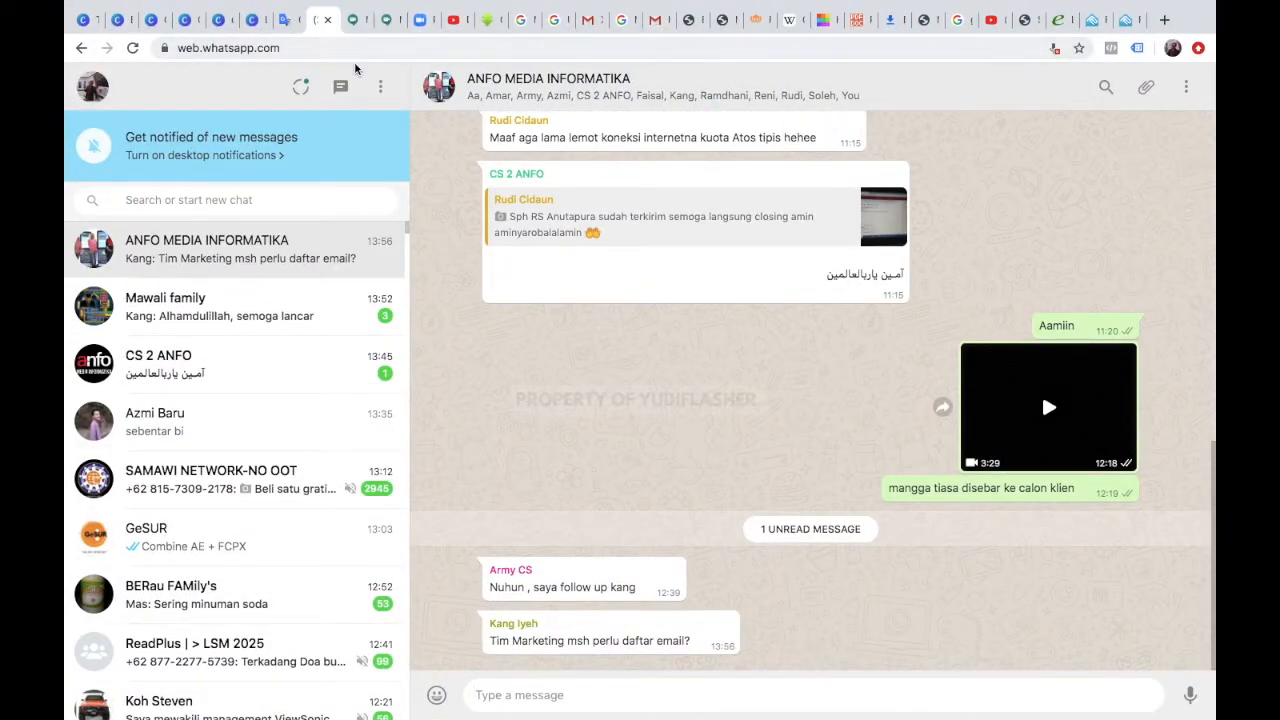
pyautogui.click(456, 20)
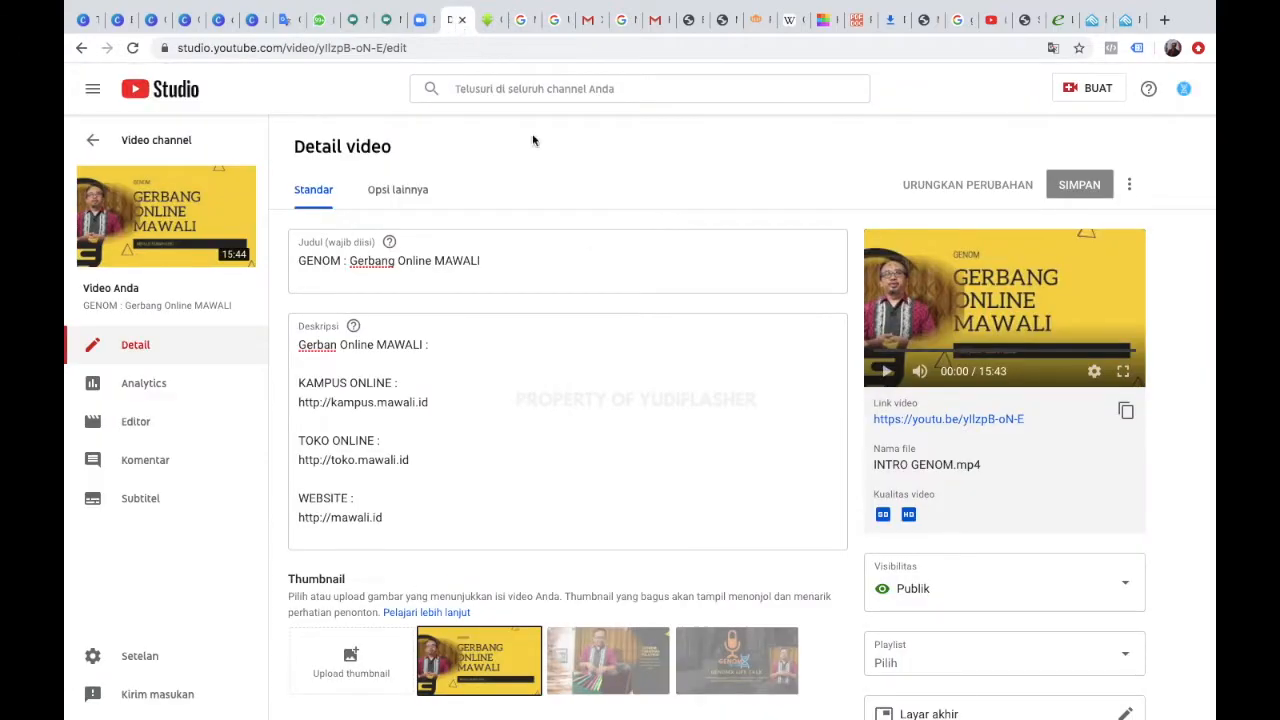
pyautogui.click(1183, 88)
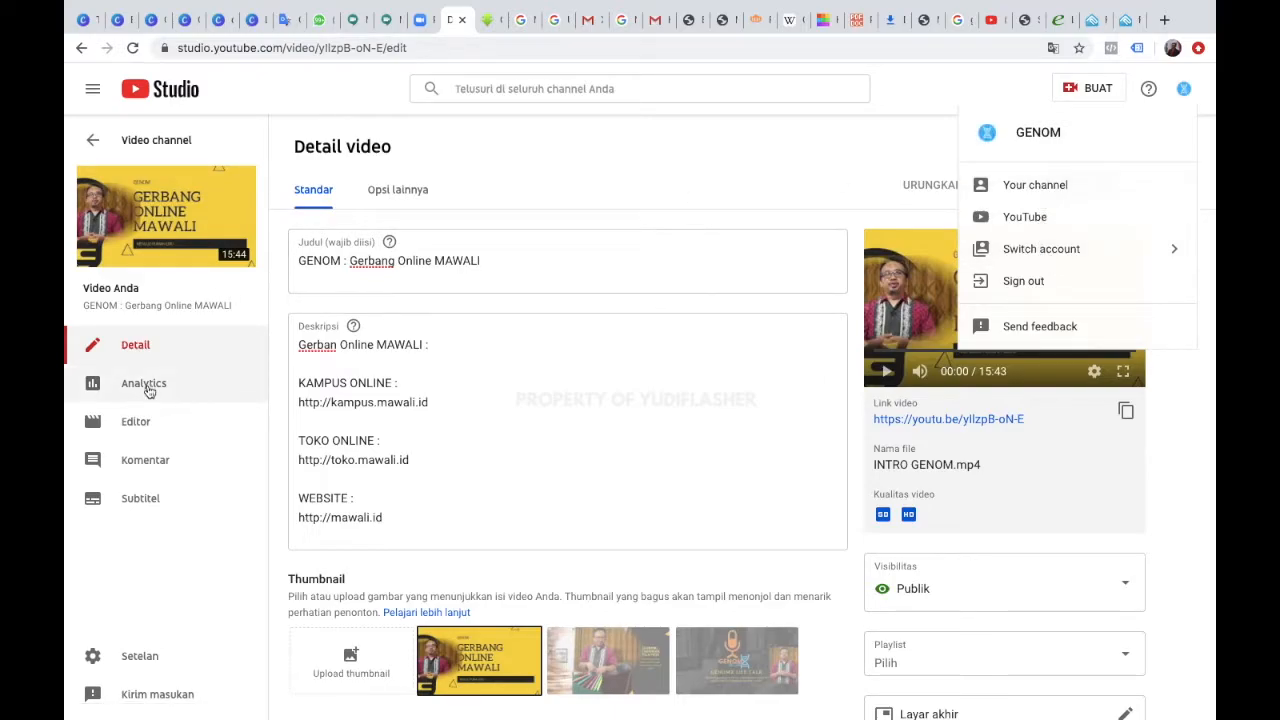
pyautogui.moveTo(111, 183)
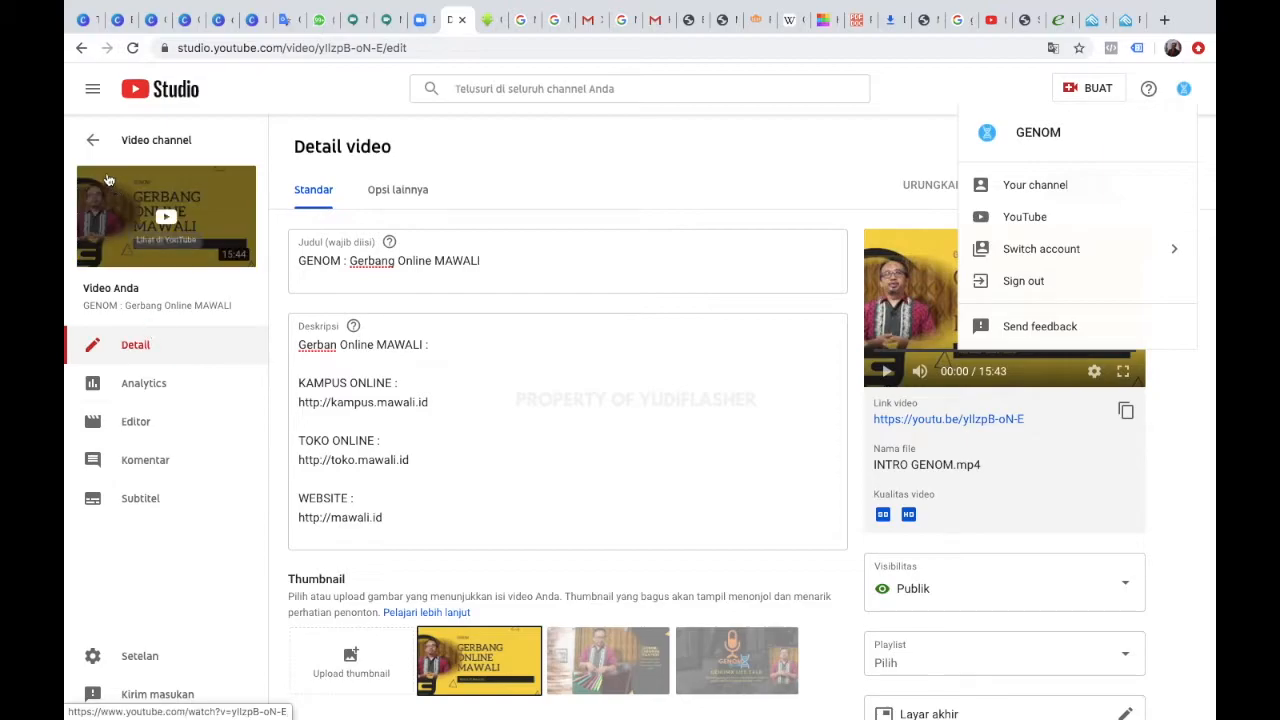
pyautogui.click(92, 156)
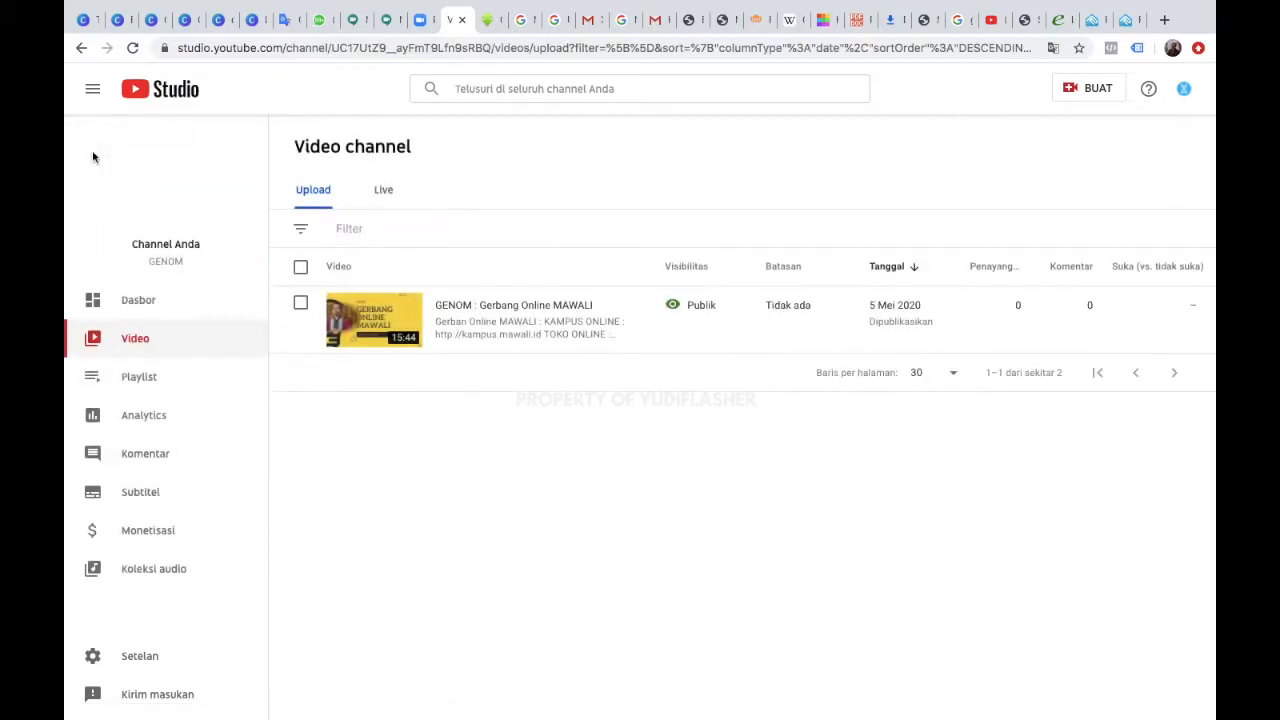
pyautogui.click(150, 570)
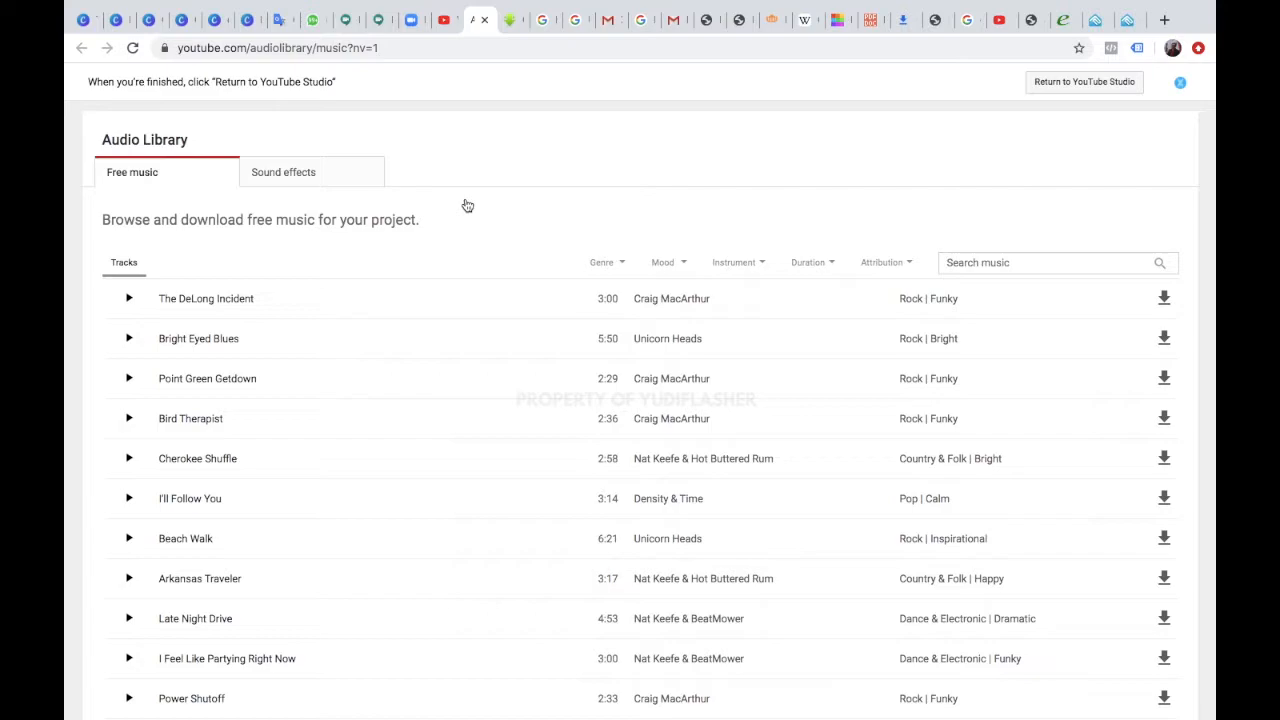
# Filter the free music by the Hip Hop & Rap genre and the Happy mood
pyautogui.click(621, 266)
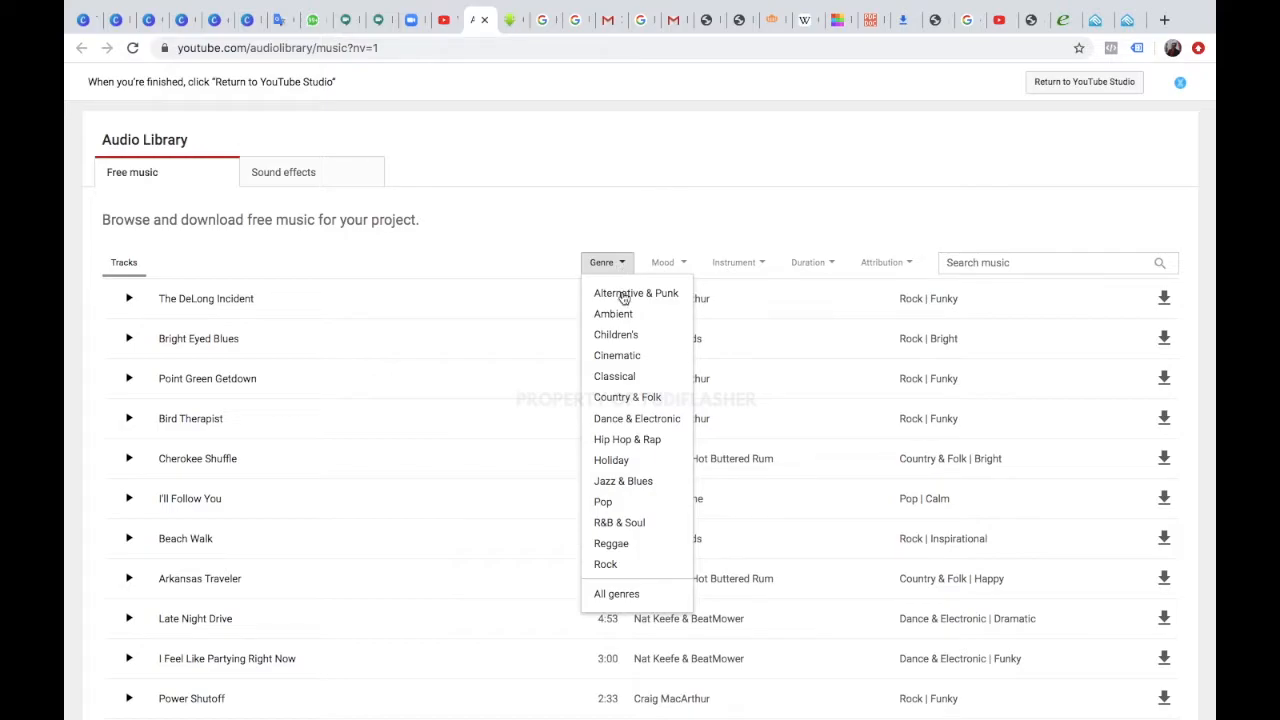
pyautogui.click(635, 443)
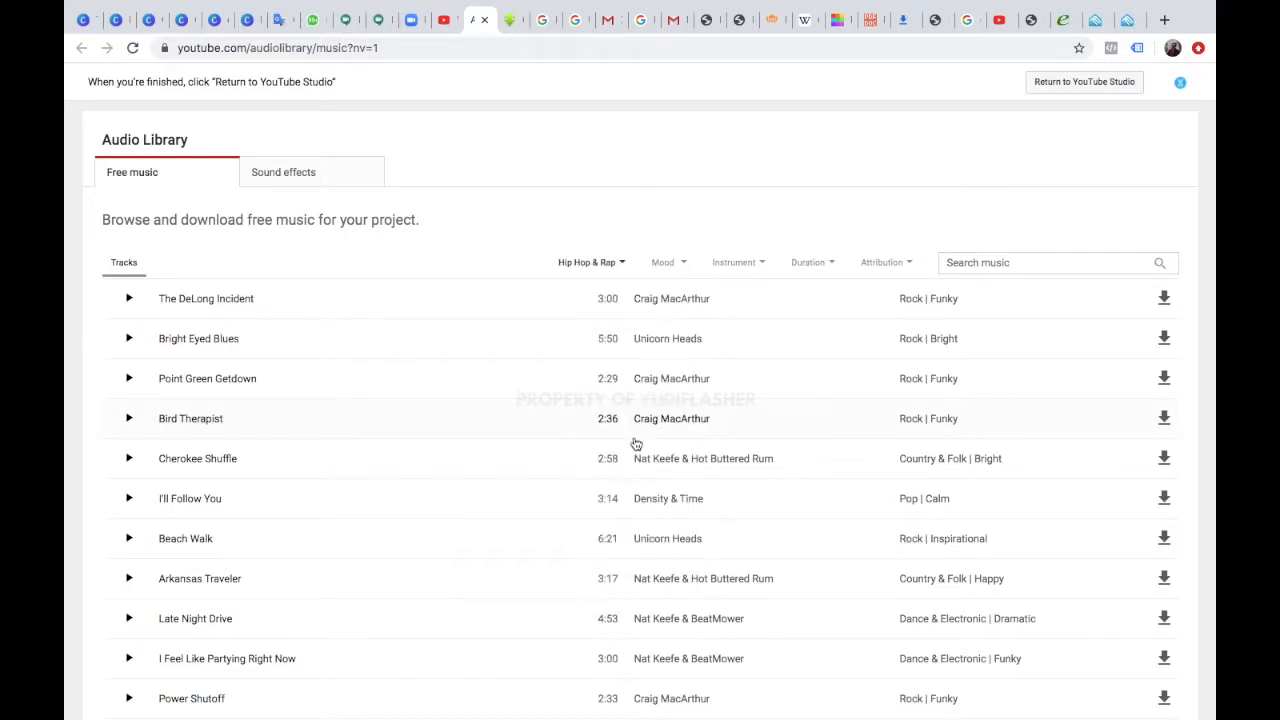
pyautogui.click(676, 266)
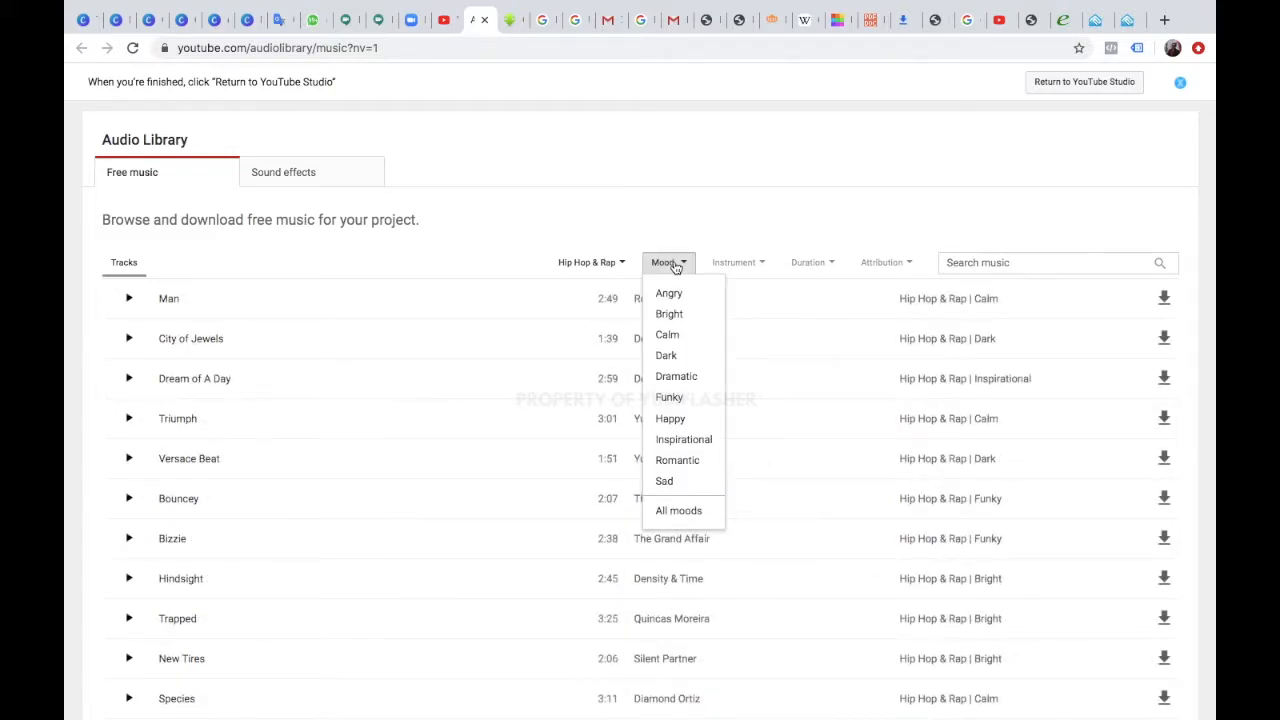
pyautogui.click(671, 420)
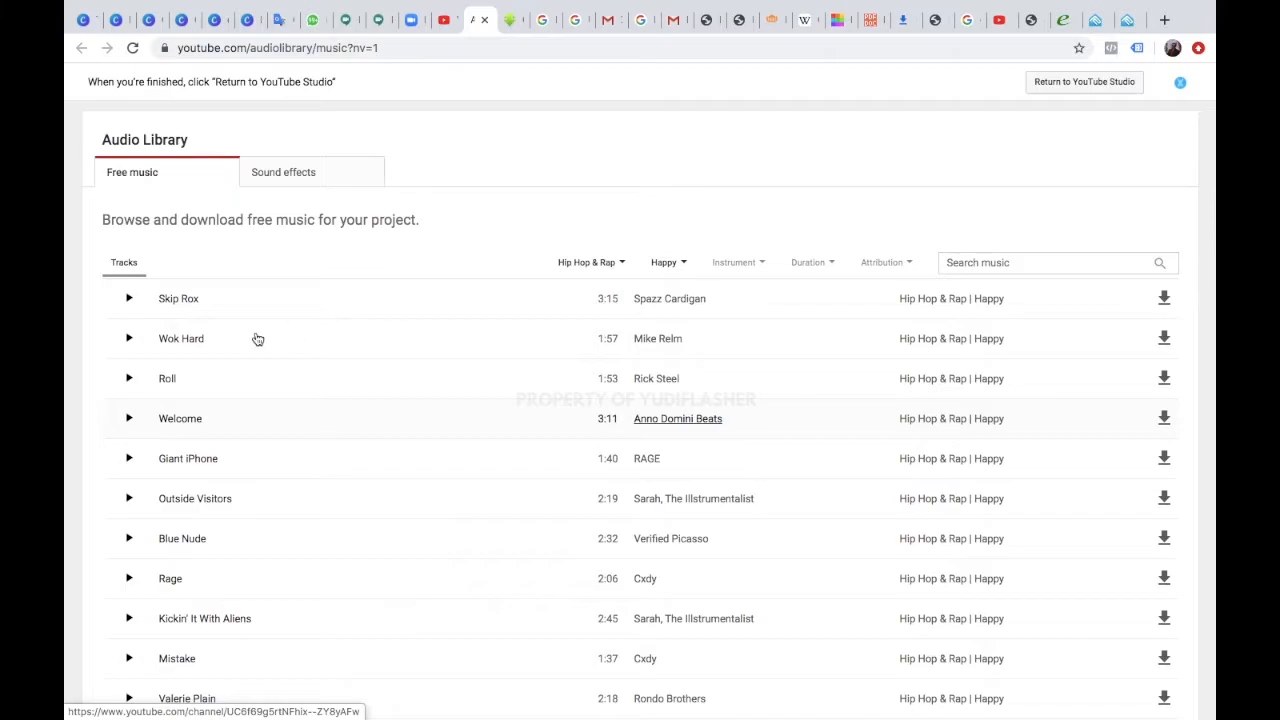
# Preview the track Wok Hard by Mike Relm, stop it and download the song
pyautogui.click(129, 339)
pyautogui.click(129, 338)
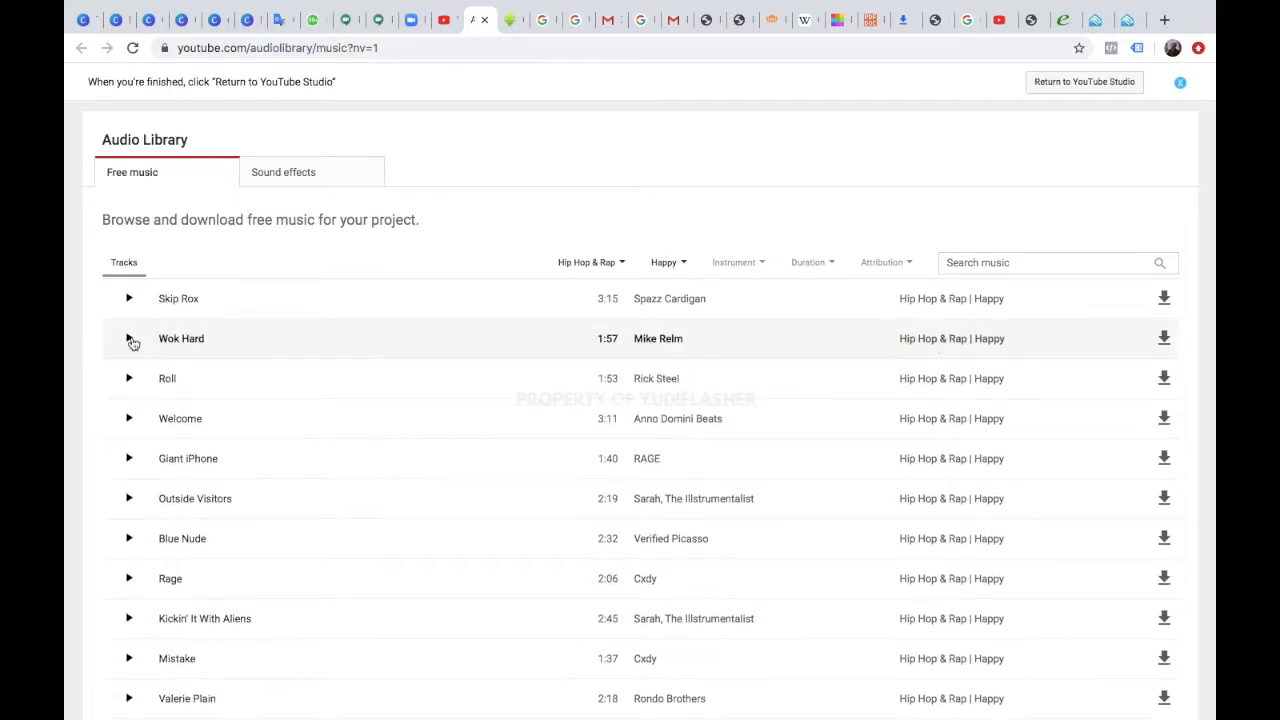
pyautogui.click(129, 339)
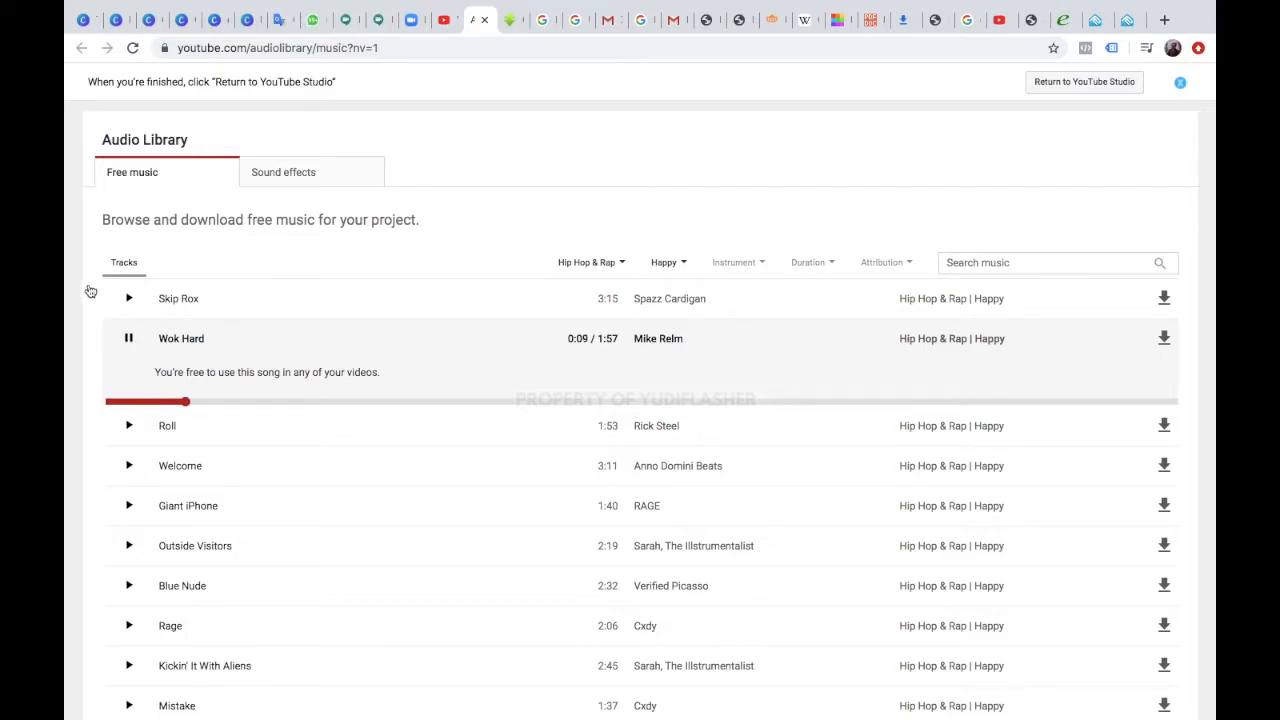
pyautogui.click(130, 340)
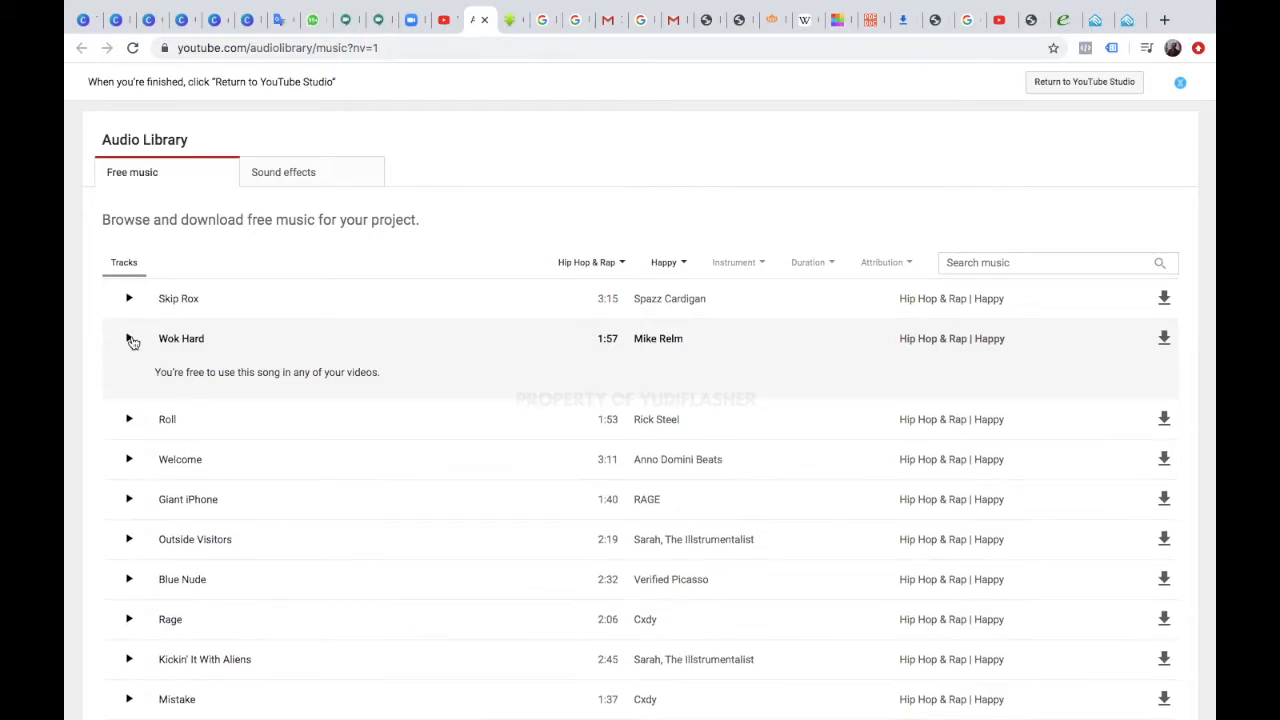
pyautogui.click(1165, 341)
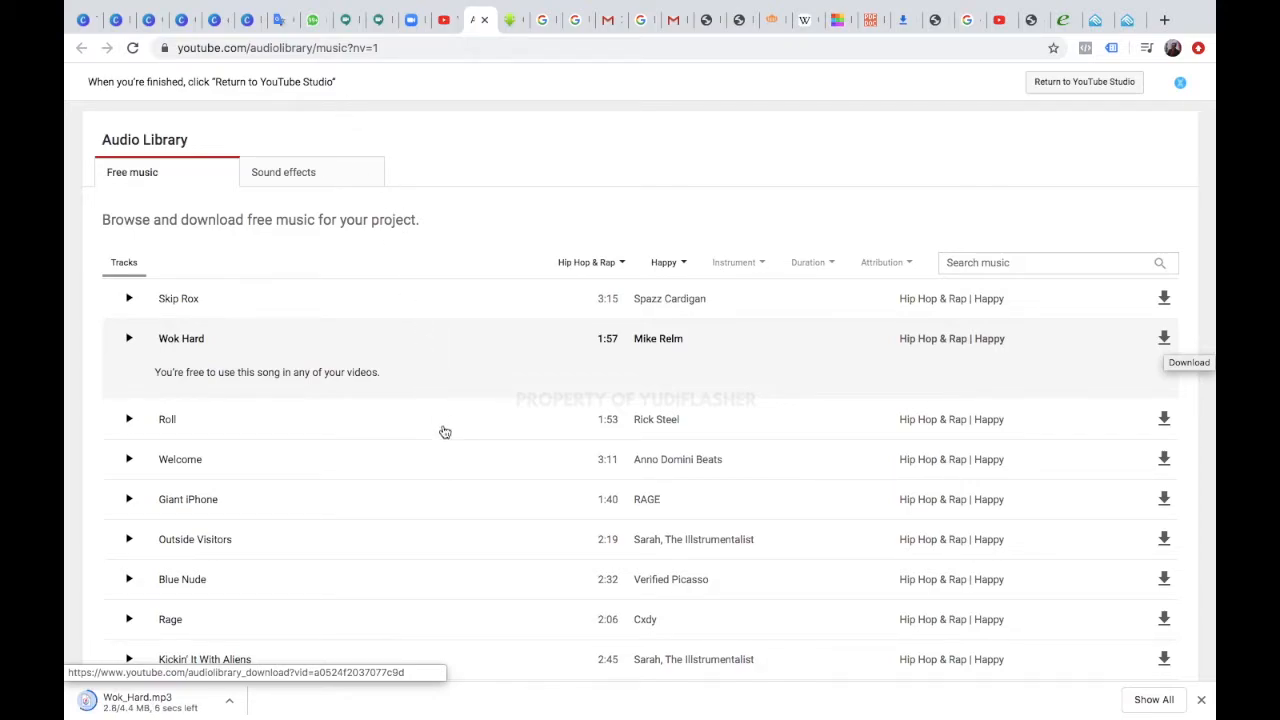
# Switch to Media Import in Final Cut Pro and look through the home folder's Downloads sorted by file type for the downloaded song
pyautogui.hotkey('ctrl', 'Left')
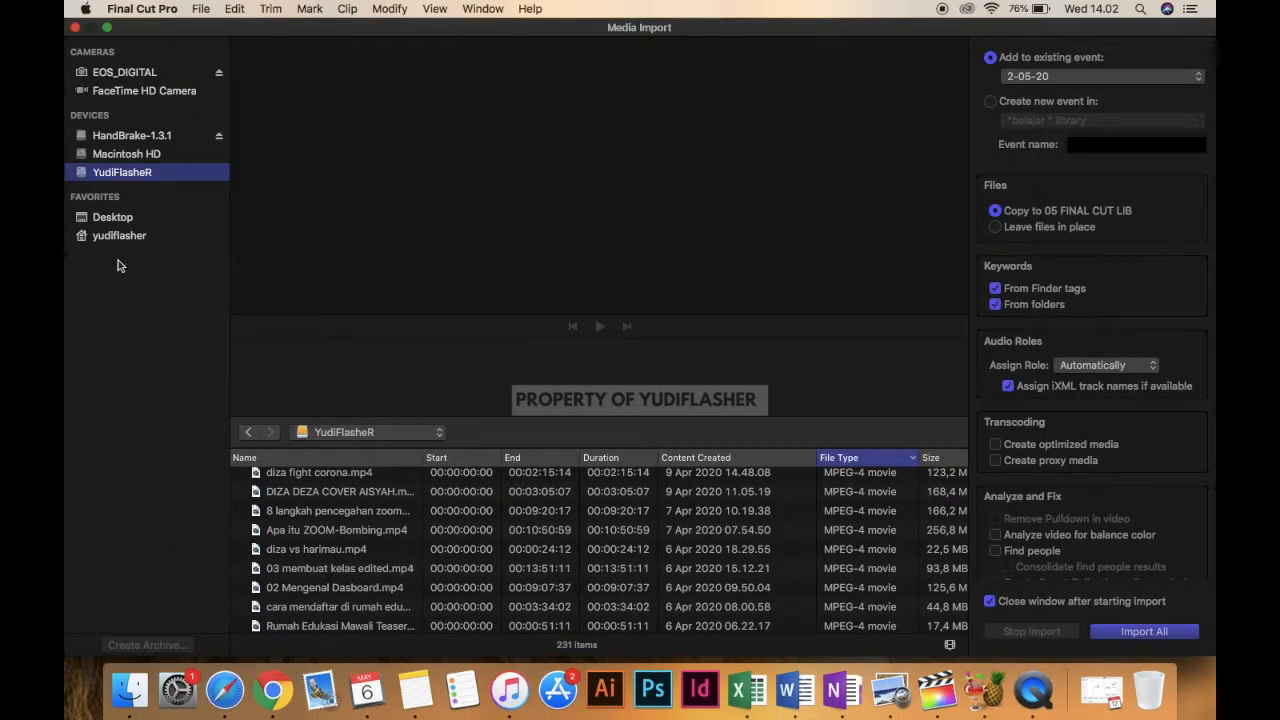
pyautogui.click(117, 238)
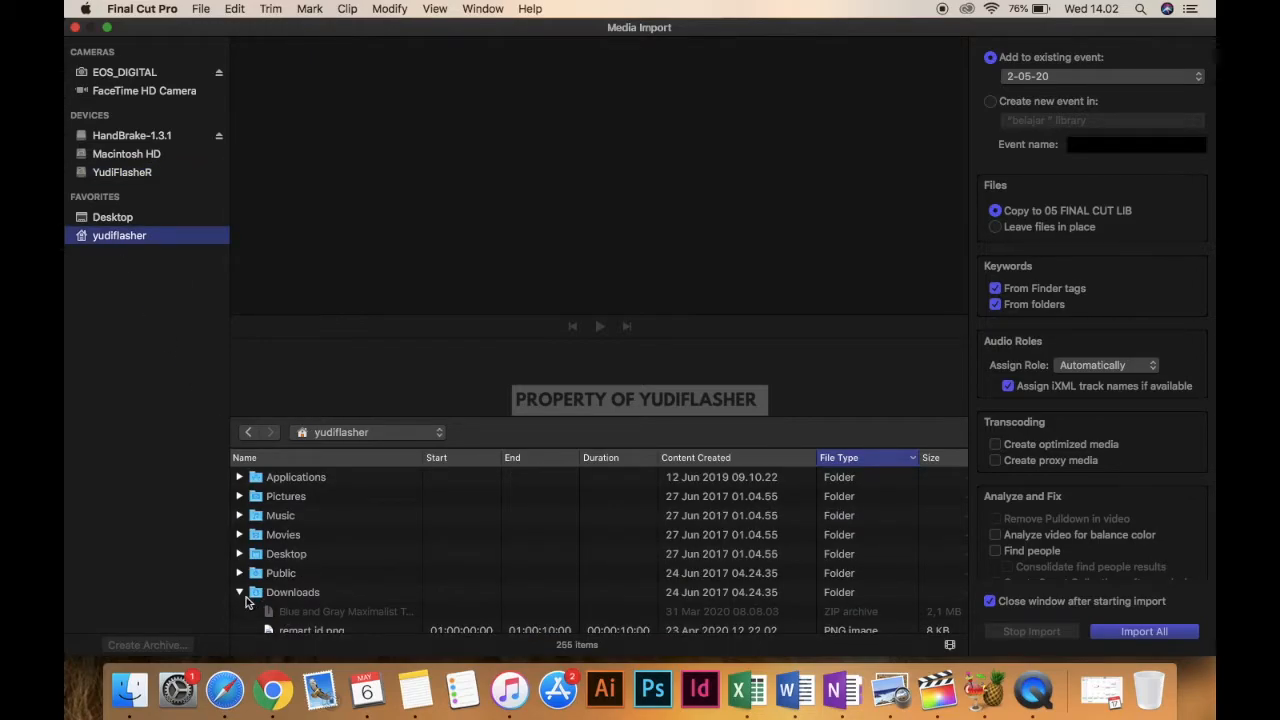
pyautogui.click(290, 594)
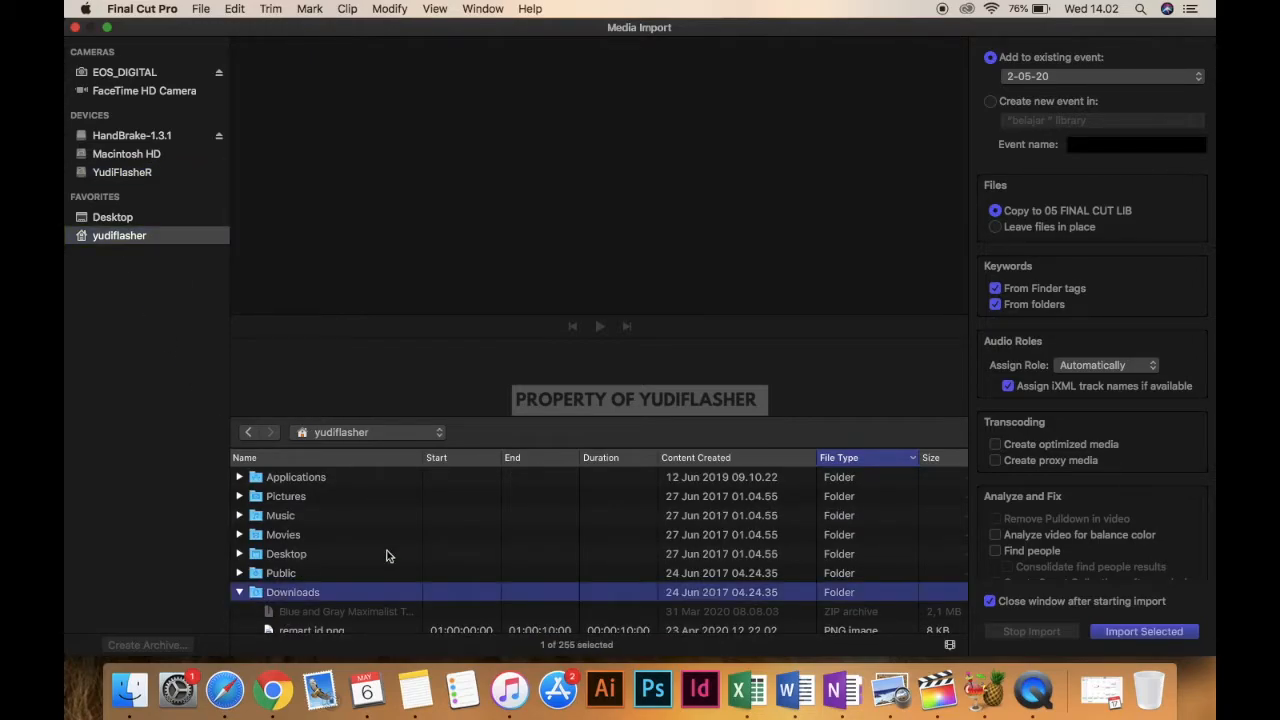
pyautogui.click(861, 460)
pyautogui.click(861, 460)
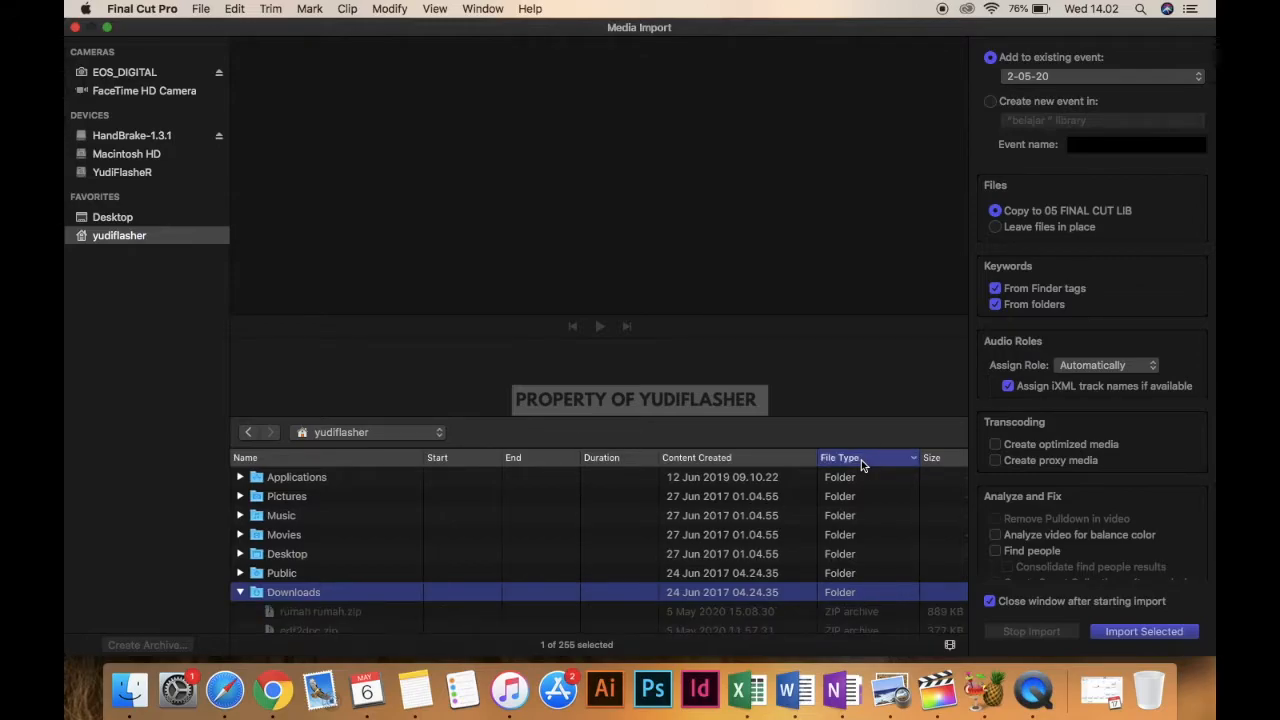
pyautogui.scroll(-2, 675, 532)
pyautogui.scroll(-1, 675, 532)
pyautogui.scroll(3, 675, 532)
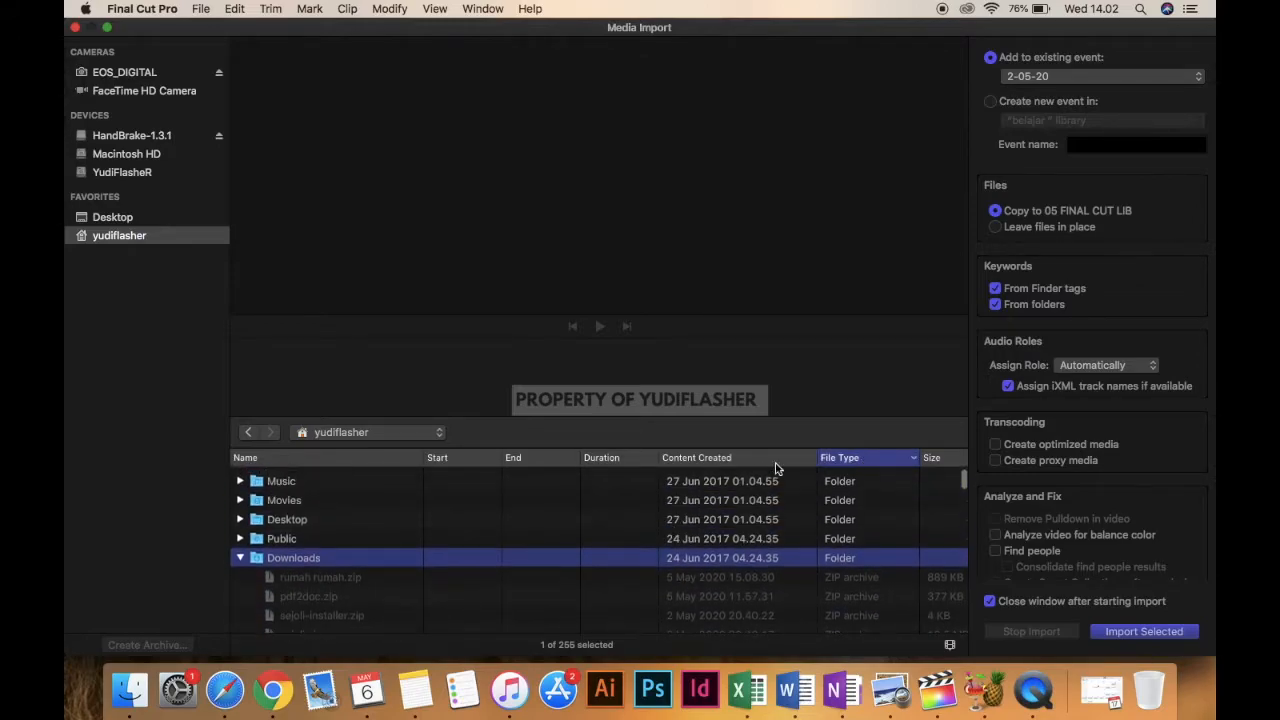
pyautogui.click(856, 460)
pyautogui.click(853, 458)
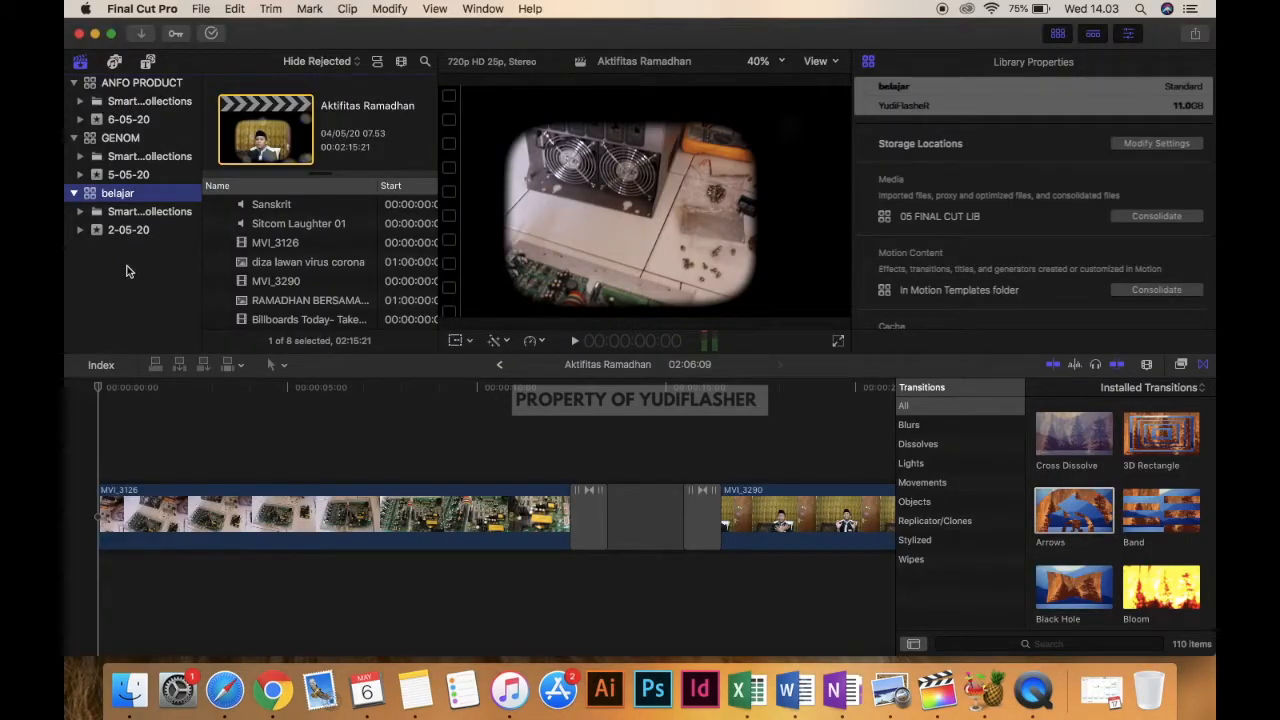
# Reopen Media Import for the belajar library and import Wok_Hard.mp3 from Downloads, sorted by content creation date, into the 2-05-20 event
pyautogui.rightClick(126, 271)
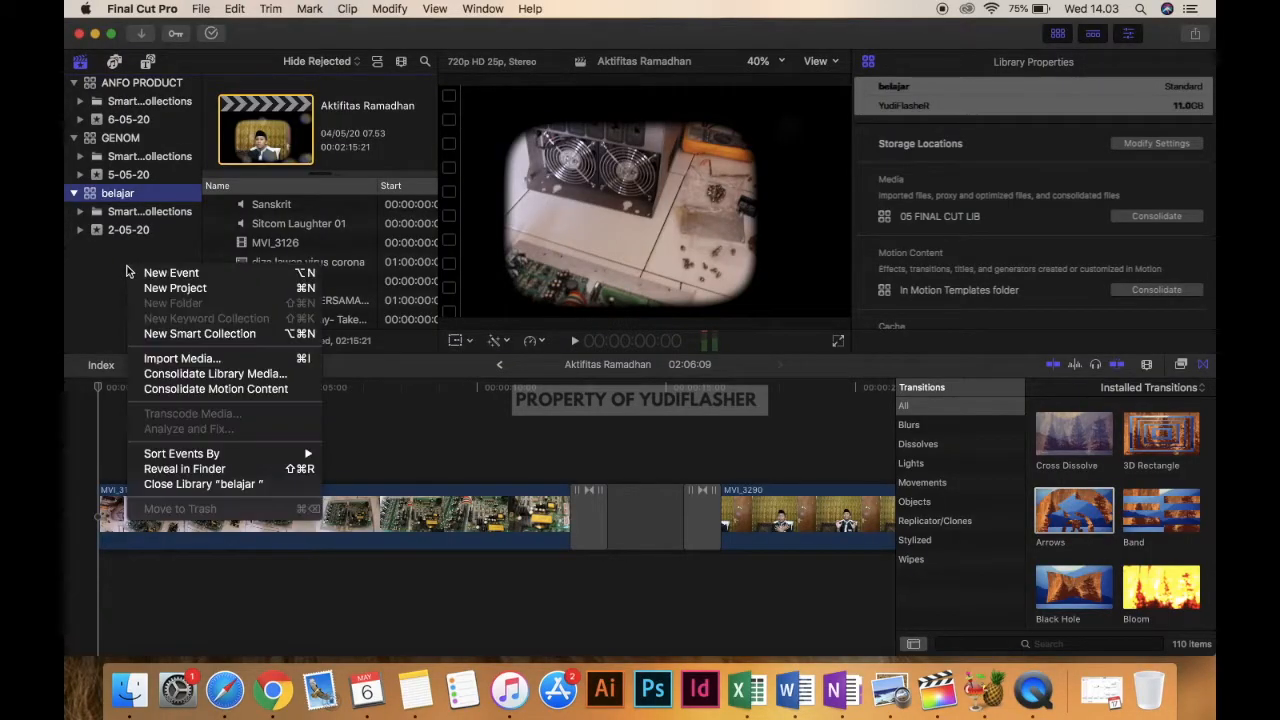
pyautogui.click(181, 359)
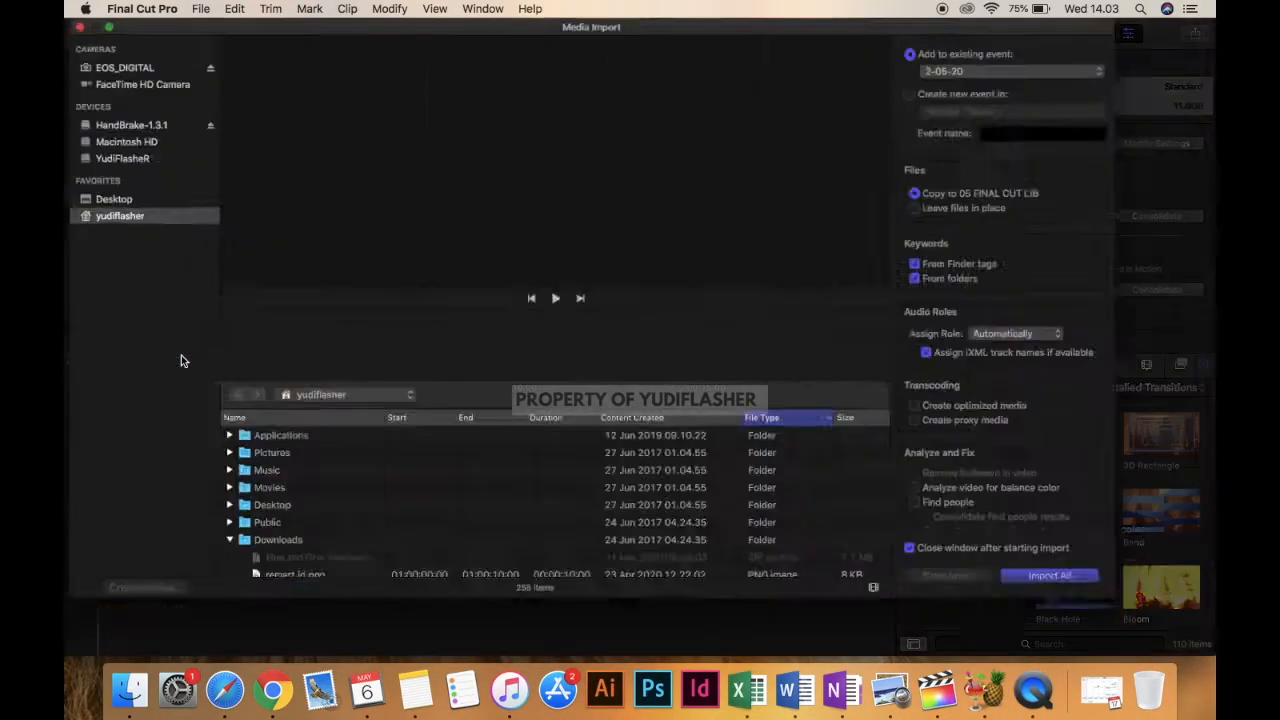
pyautogui.scroll(-3, 407, 589)
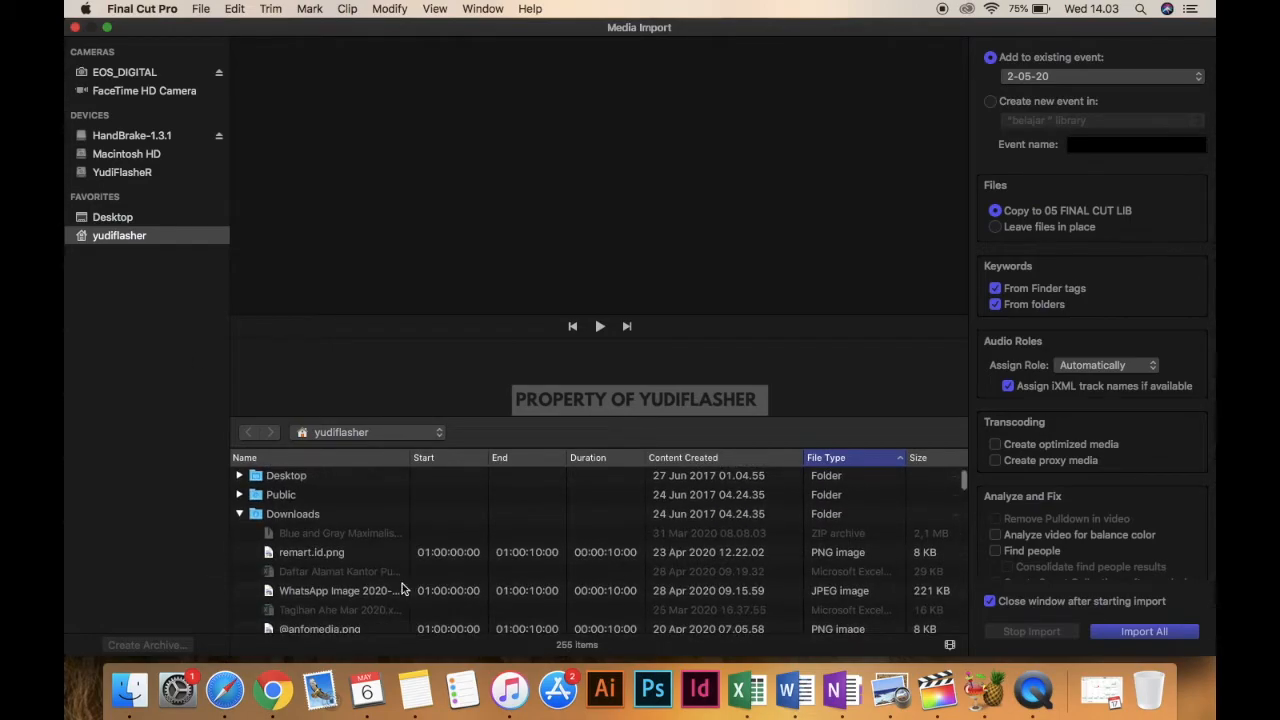
pyautogui.click(302, 516)
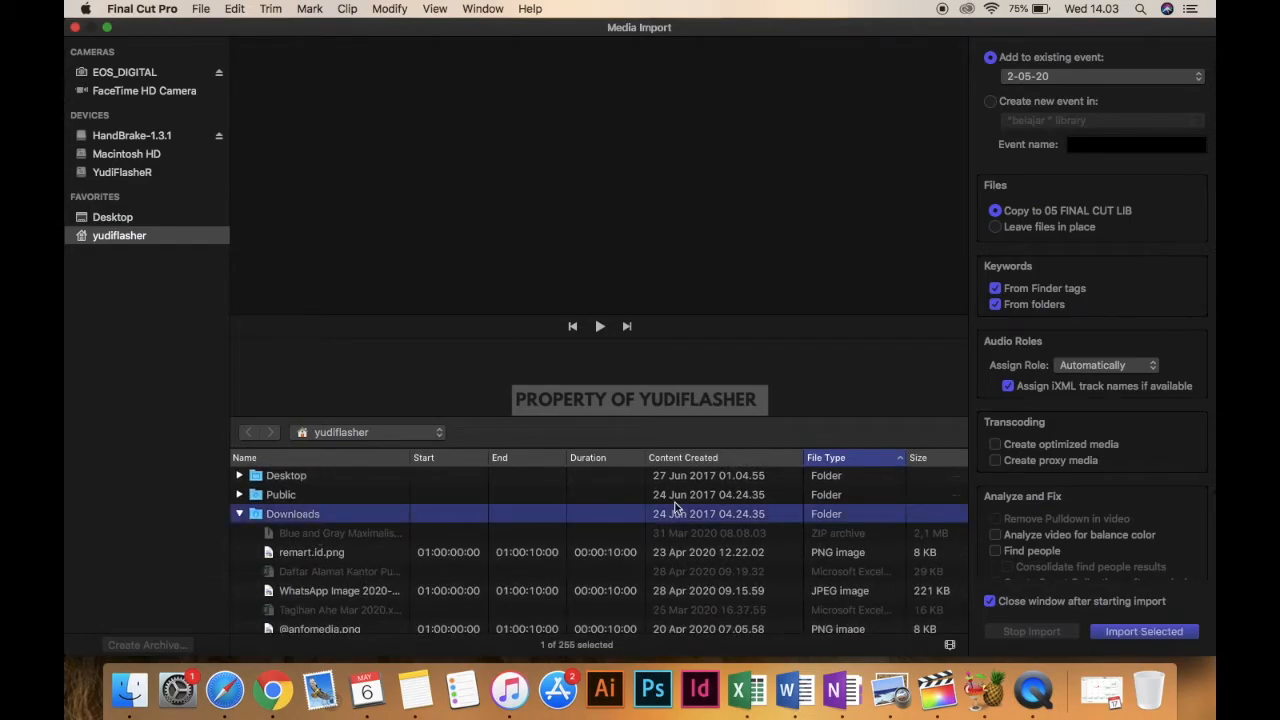
pyautogui.click(839, 460)
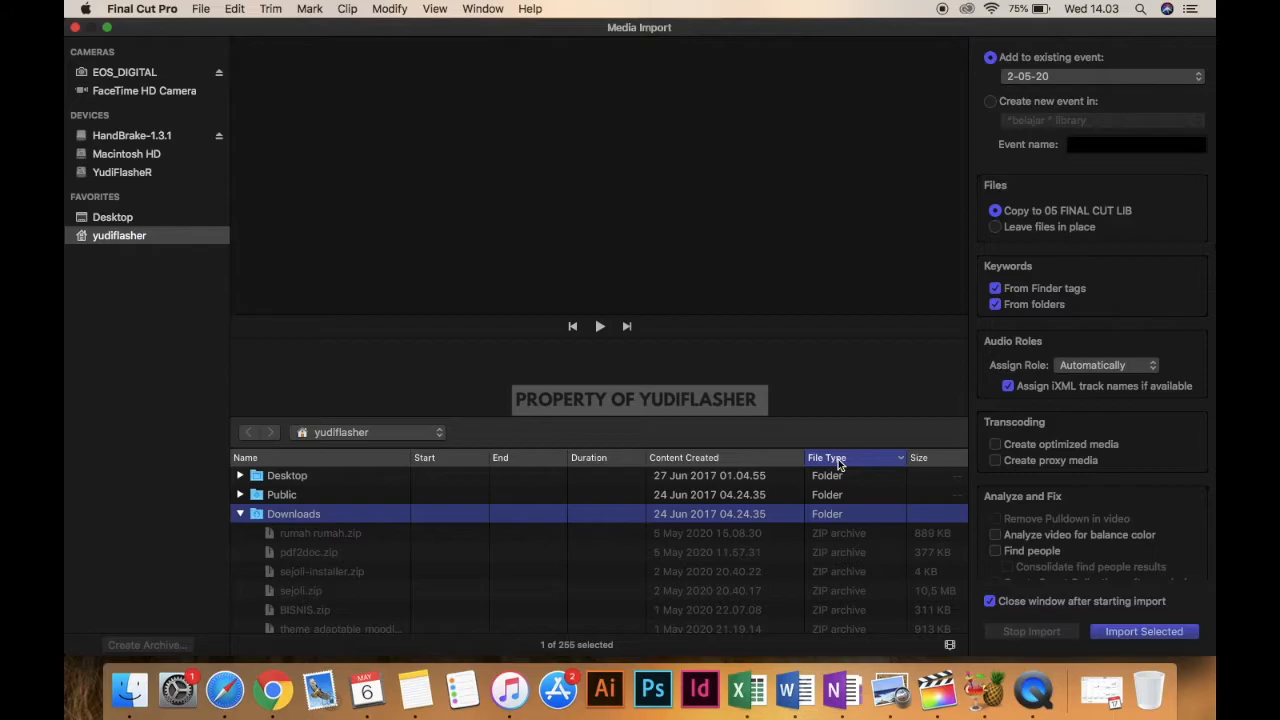
pyautogui.click(839, 459)
pyautogui.click(739, 460)
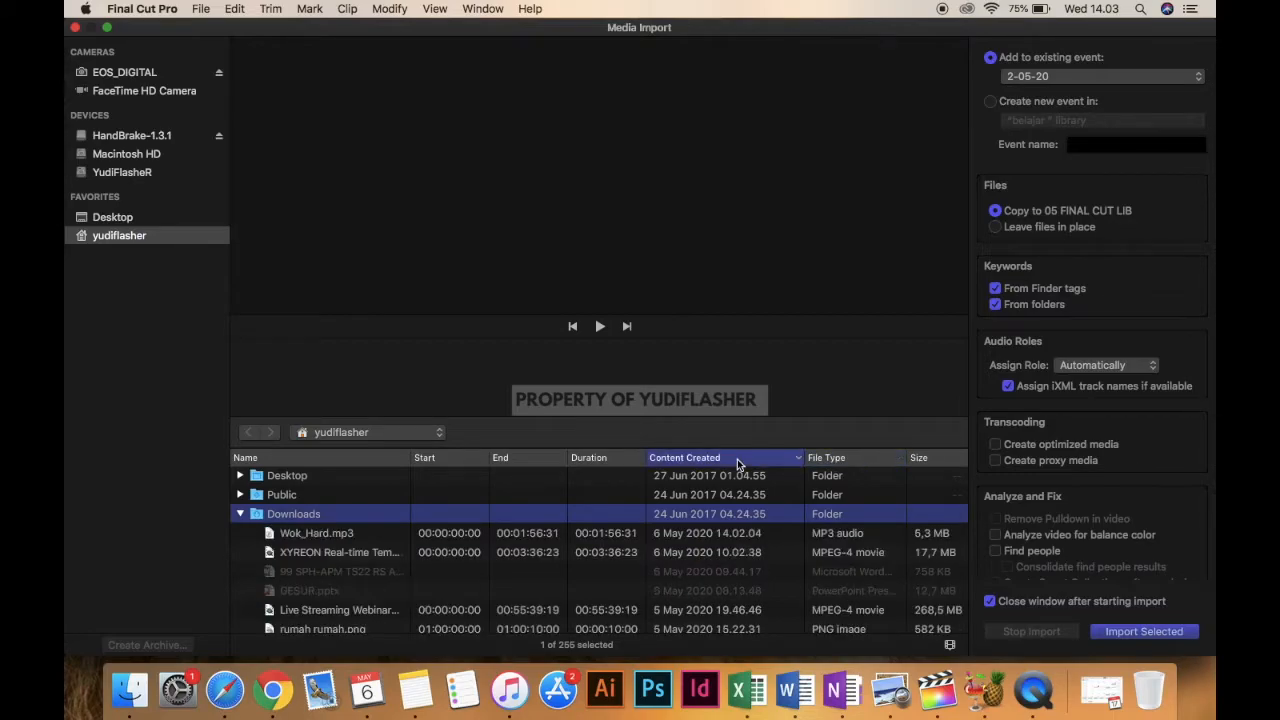
pyautogui.click(329, 535)
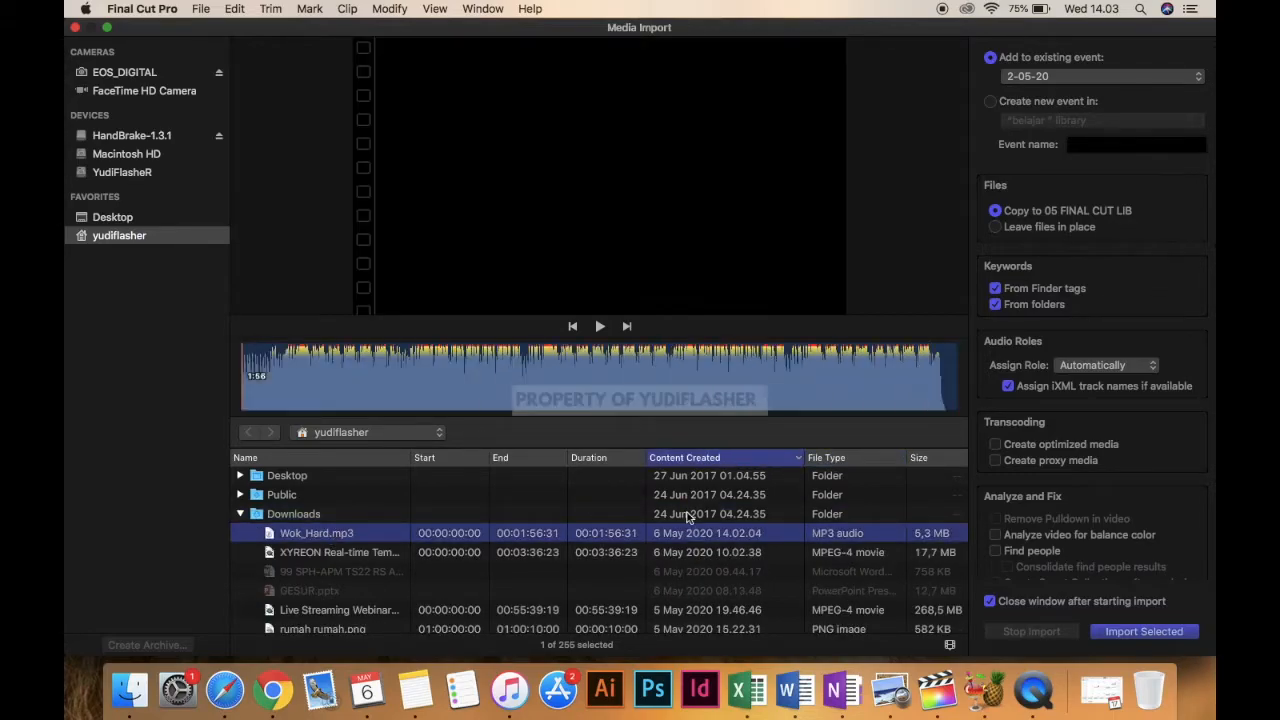
pyautogui.click(1155, 638)
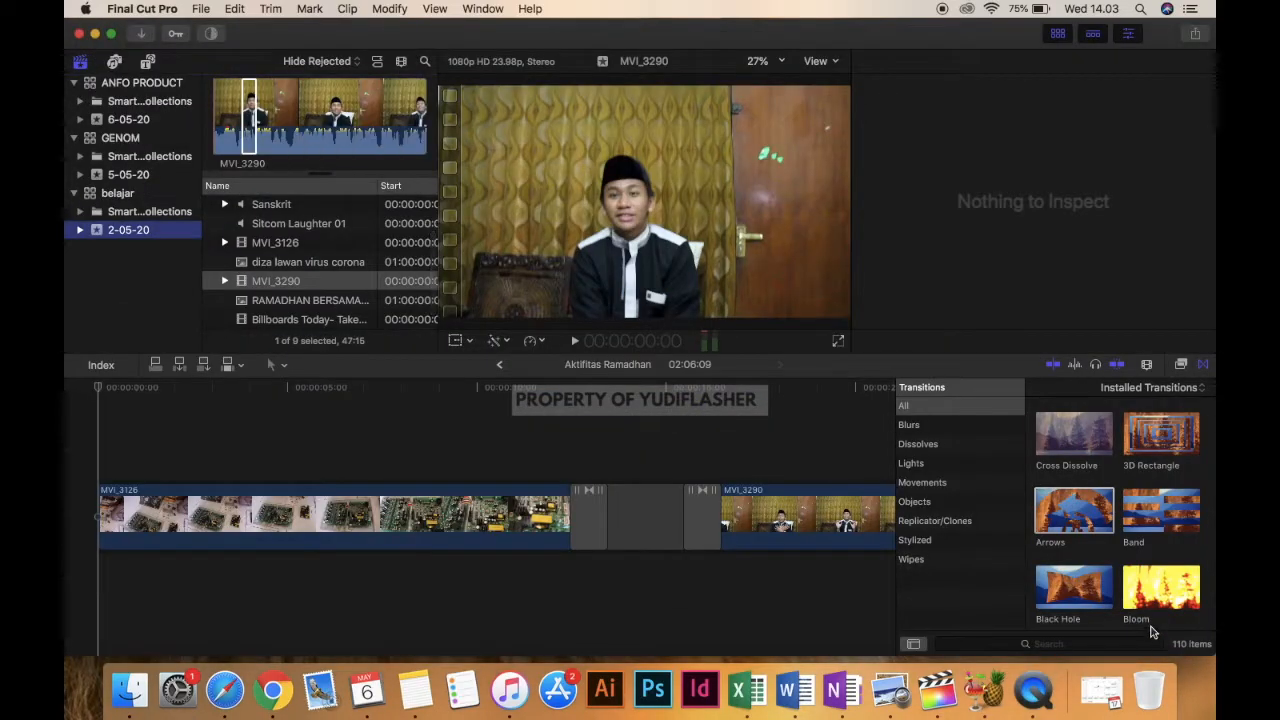
# Find the imported Wok_Hard clip in the 2-05-20 event and play a preview of it
pyautogui.click(679, 415)
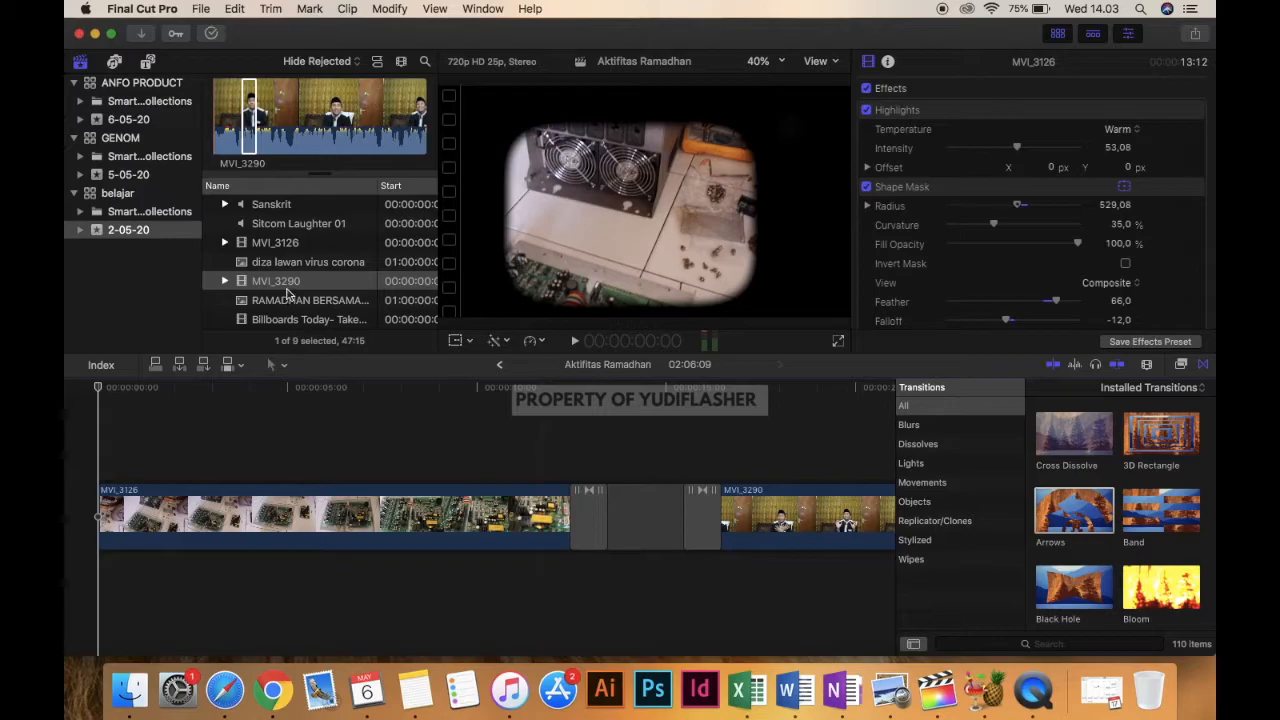
pyautogui.scroll(-1, 285, 300)
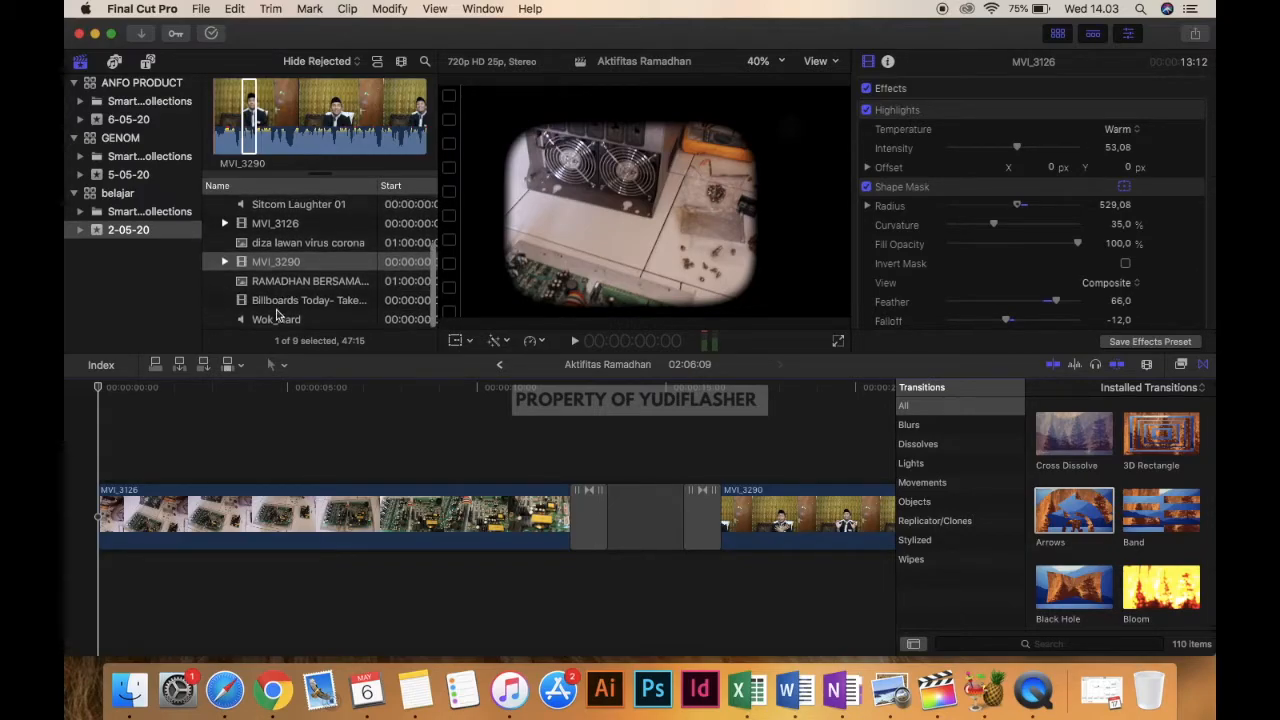
pyautogui.click(278, 318)
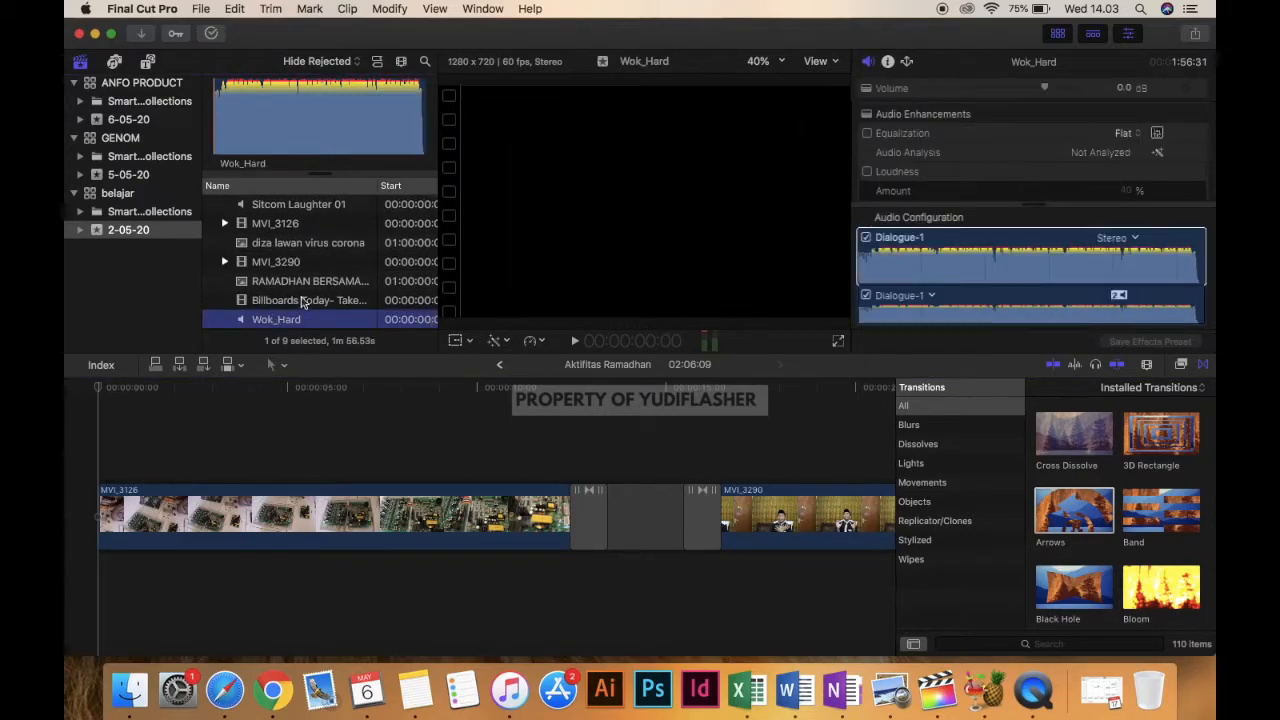
pyautogui.click(576, 345)
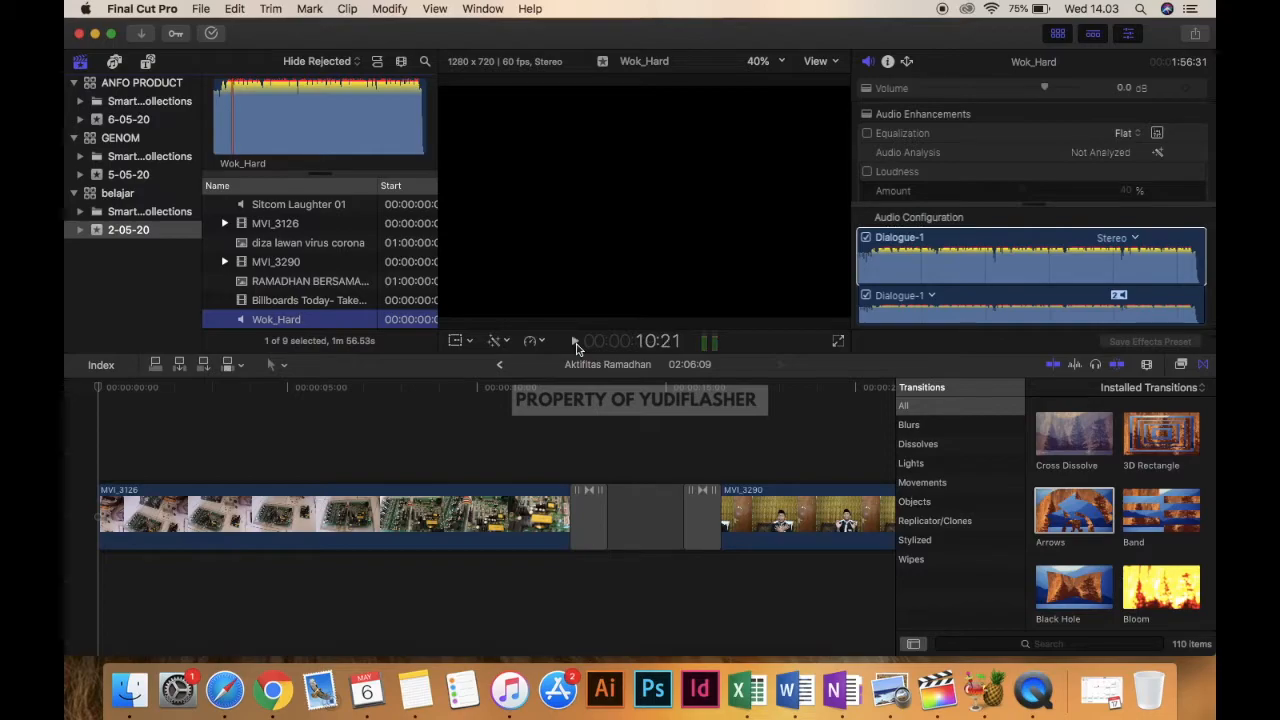
# Connect the whole Wok_Hard clip below MVI_3126 at the start of the timeline and play it with the video from the beginning
pyautogui.click(265, 129)
pyautogui.click(258, 130)
pyautogui.moveTo(258, 130); pyautogui.dragTo(108, 575)
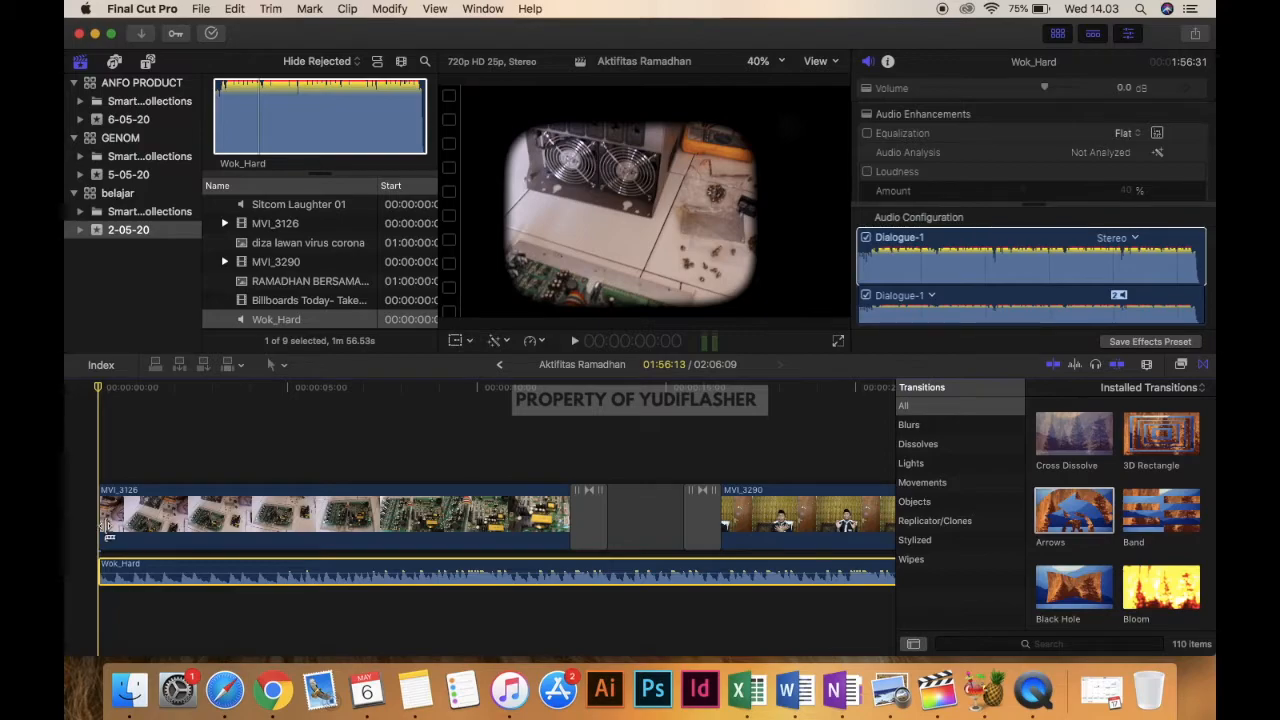
pyautogui.click(104, 522)
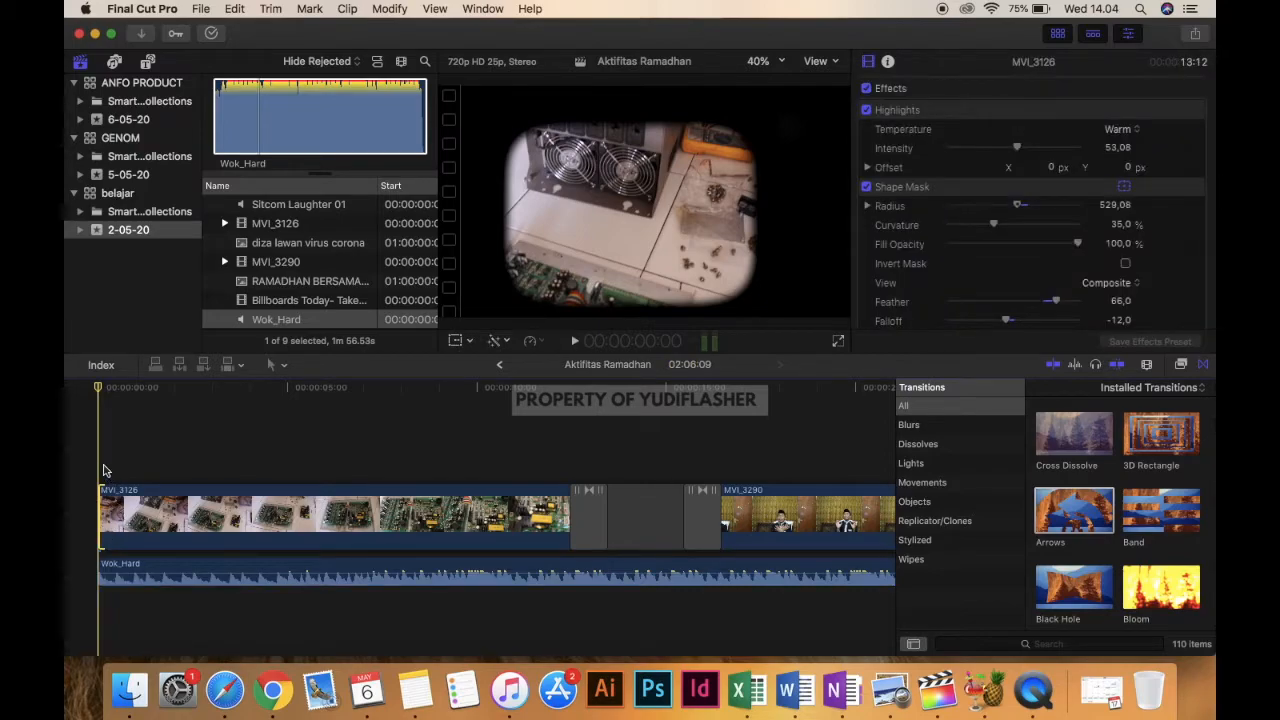
pyautogui.press('space')
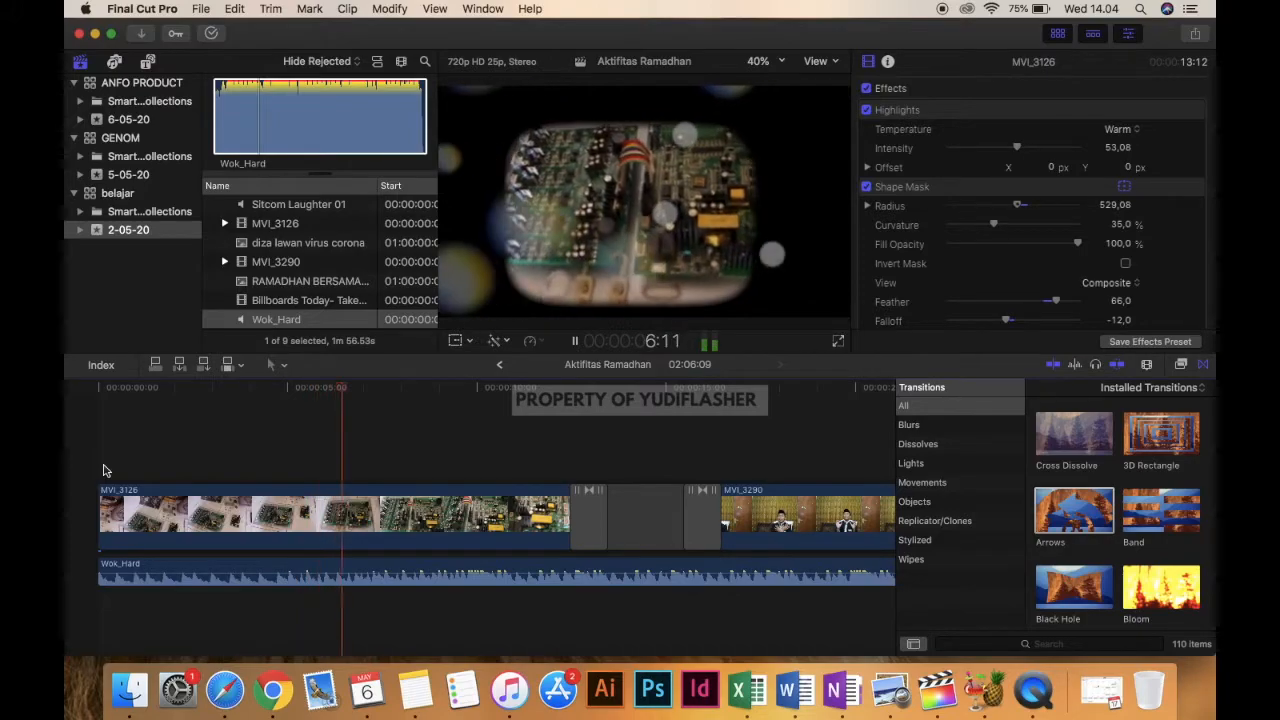
pyautogui.press('space')
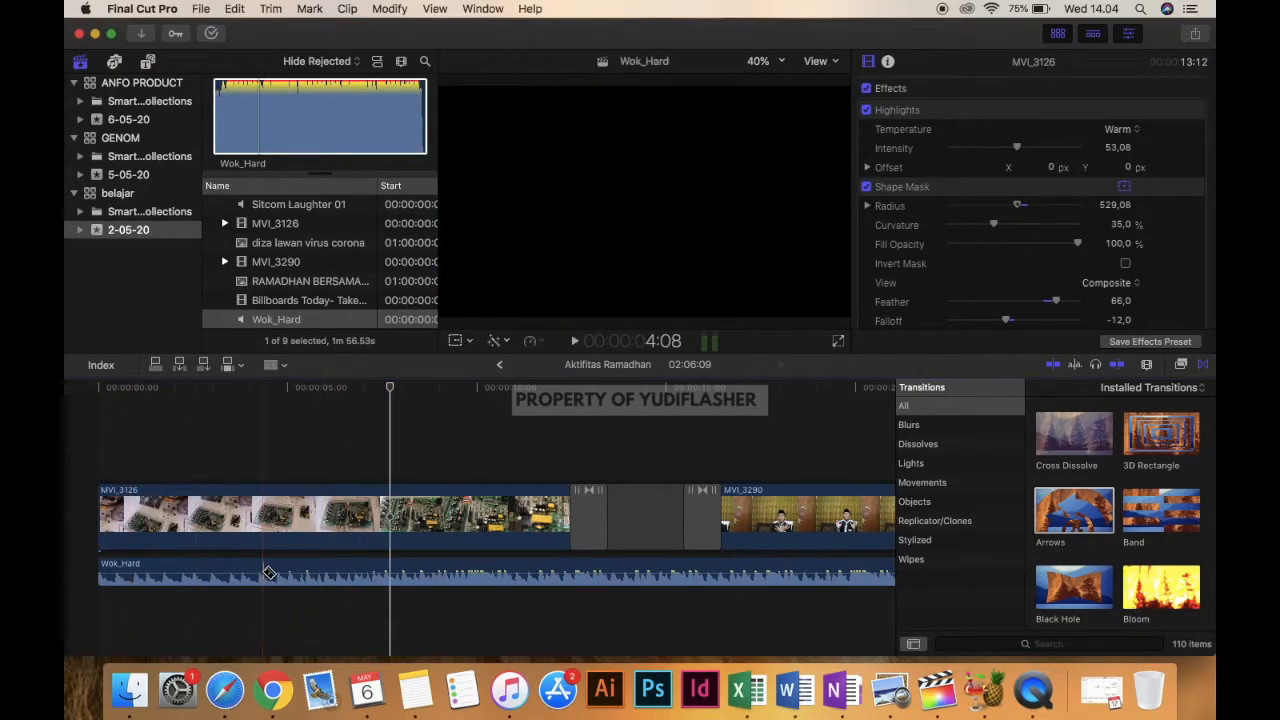
# Cut off about the first 4 seconds 15 frames of Wok_Hard and move the remaining music to the start of the timeline
pyautogui.click(276, 572)
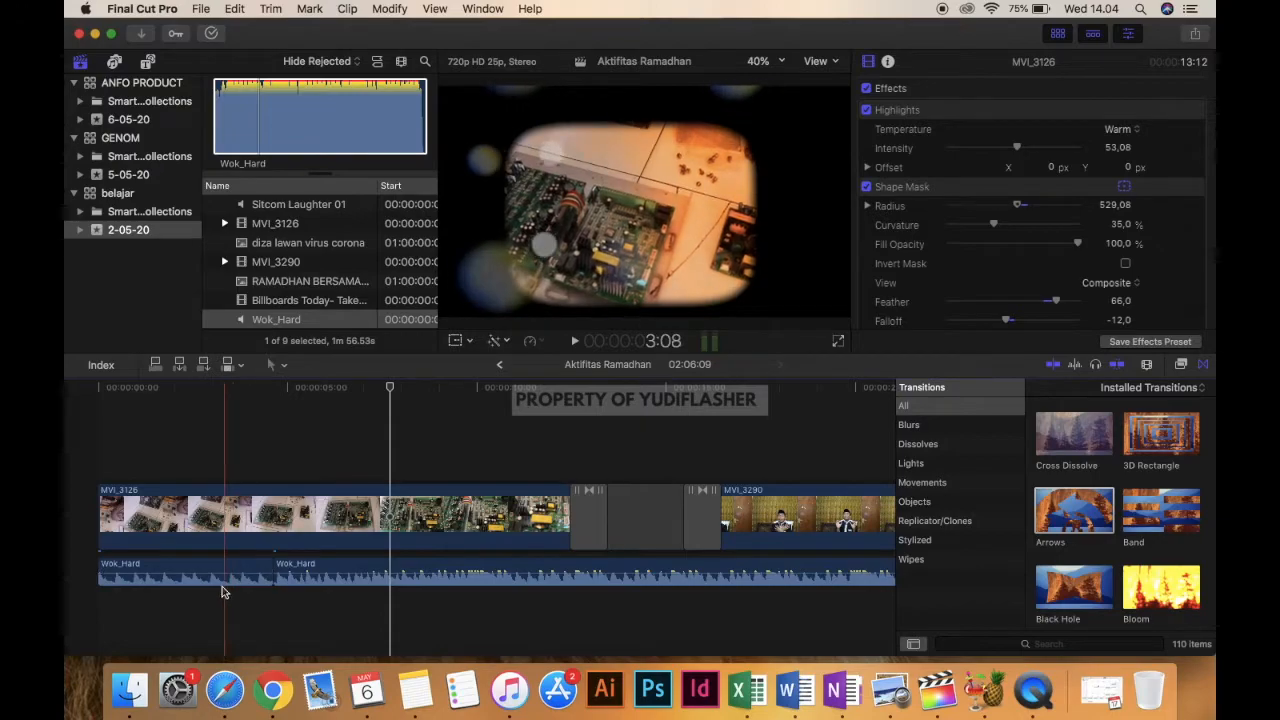
pyautogui.click(198, 570)
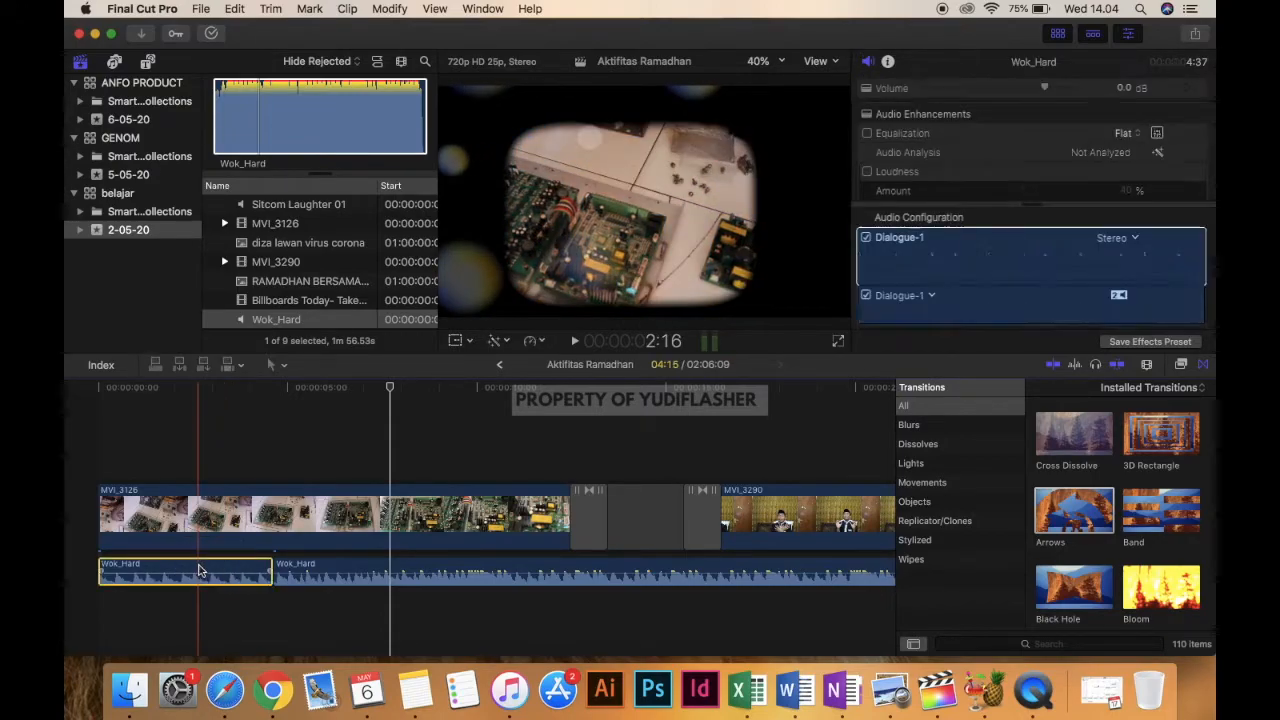
pyautogui.press('Delete')
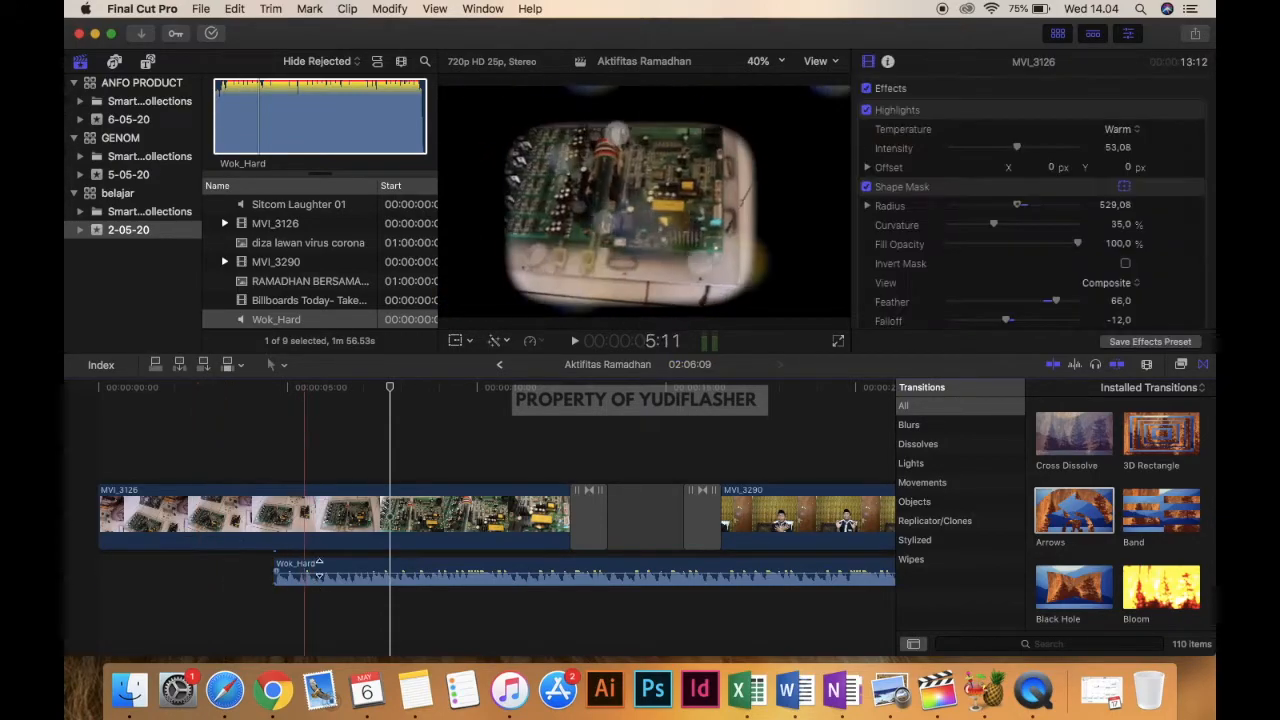
pyautogui.moveTo(318, 570); pyautogui.dragTo(165, 567)
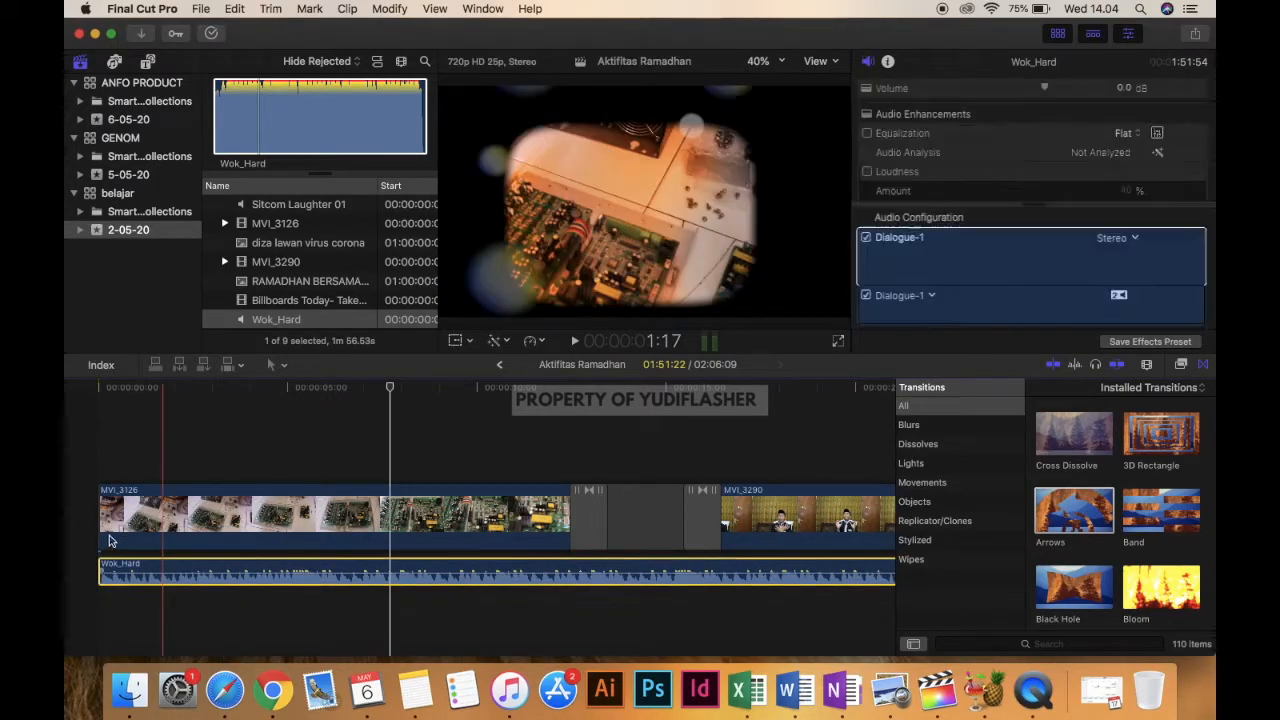
# Play the timeline from the beginning to check the trimmed music up to the end of the first MVI_3290 clip
pyautogui.click(90, 526)
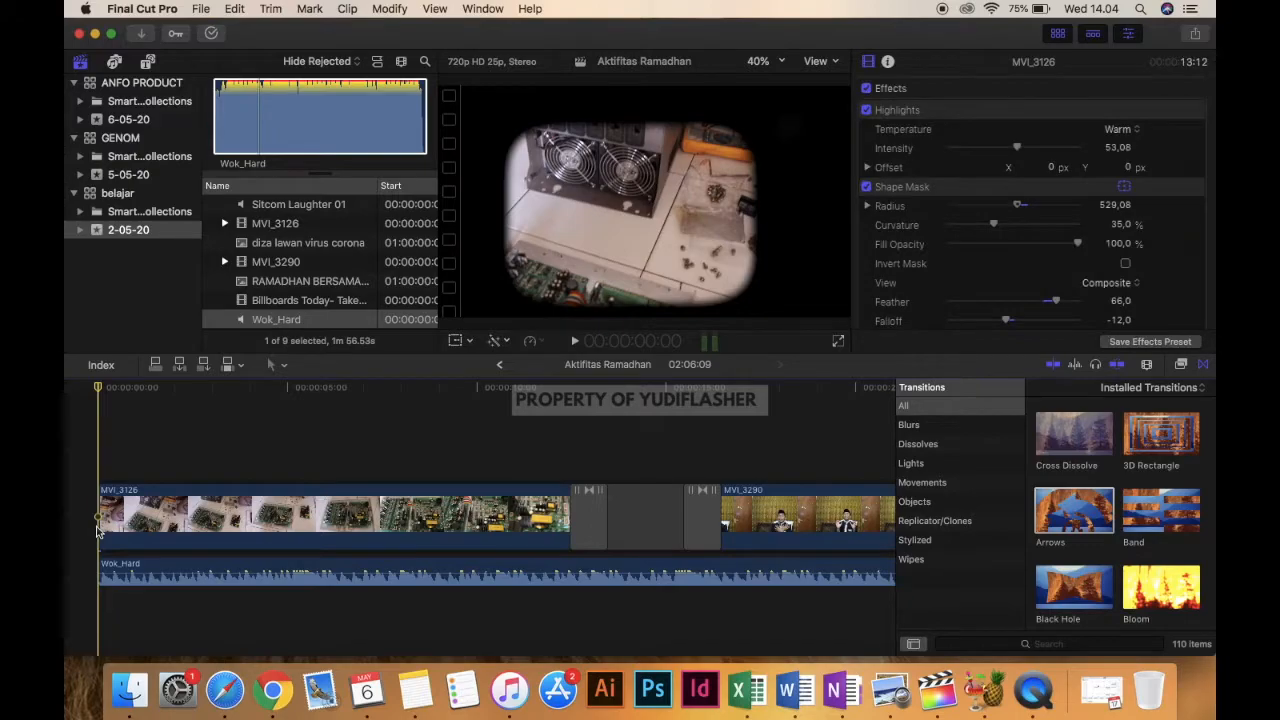
pyautogui.press('space')
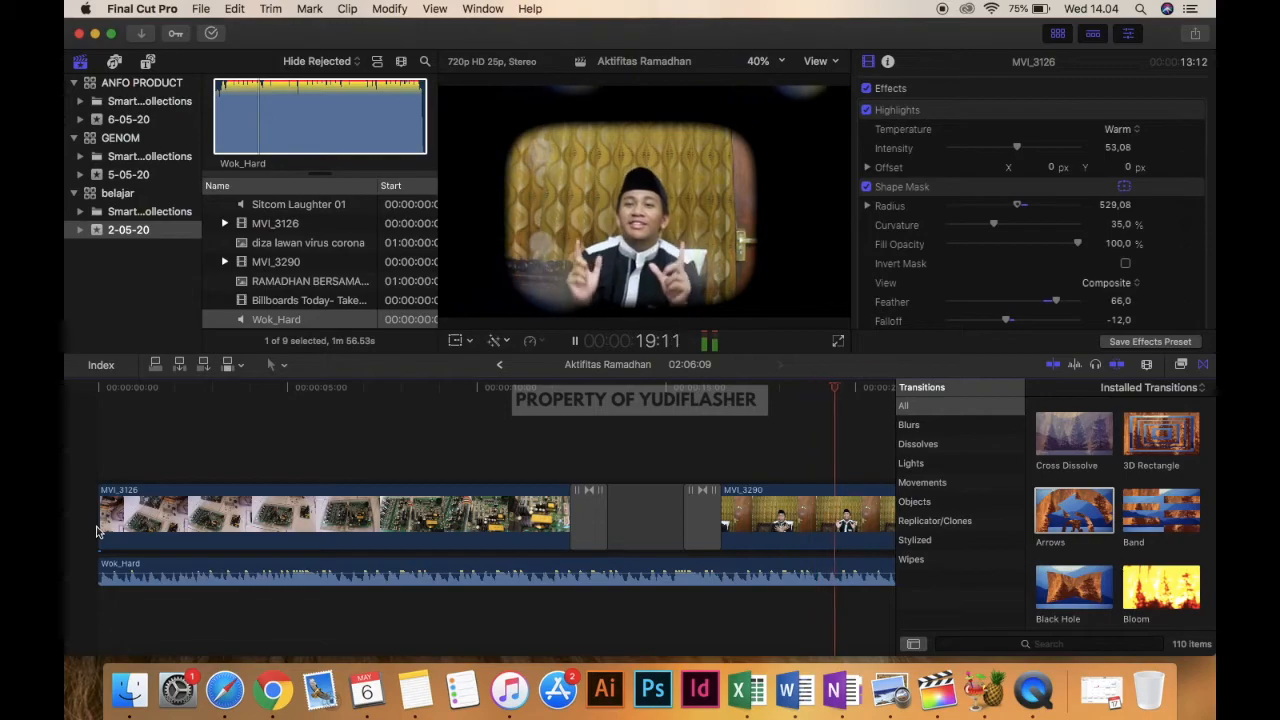
pyautogui.press('space')
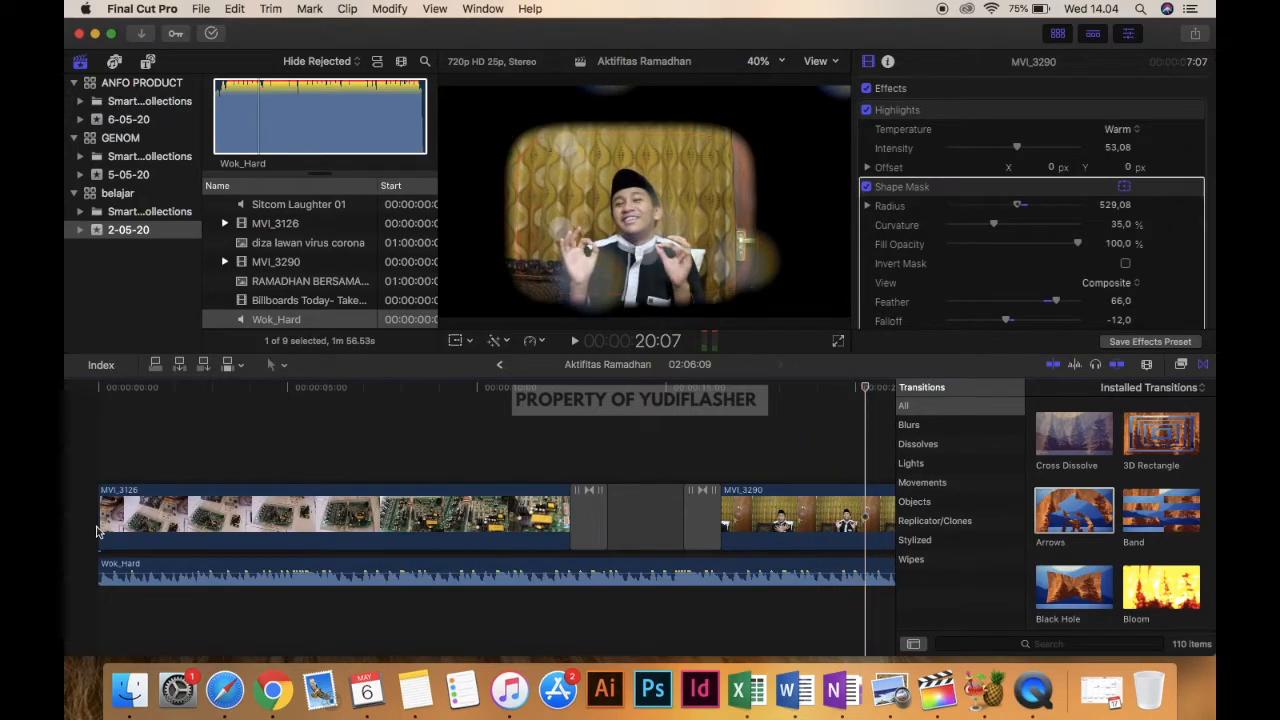
pyautogui.press('space')
pyautogui.press('space')
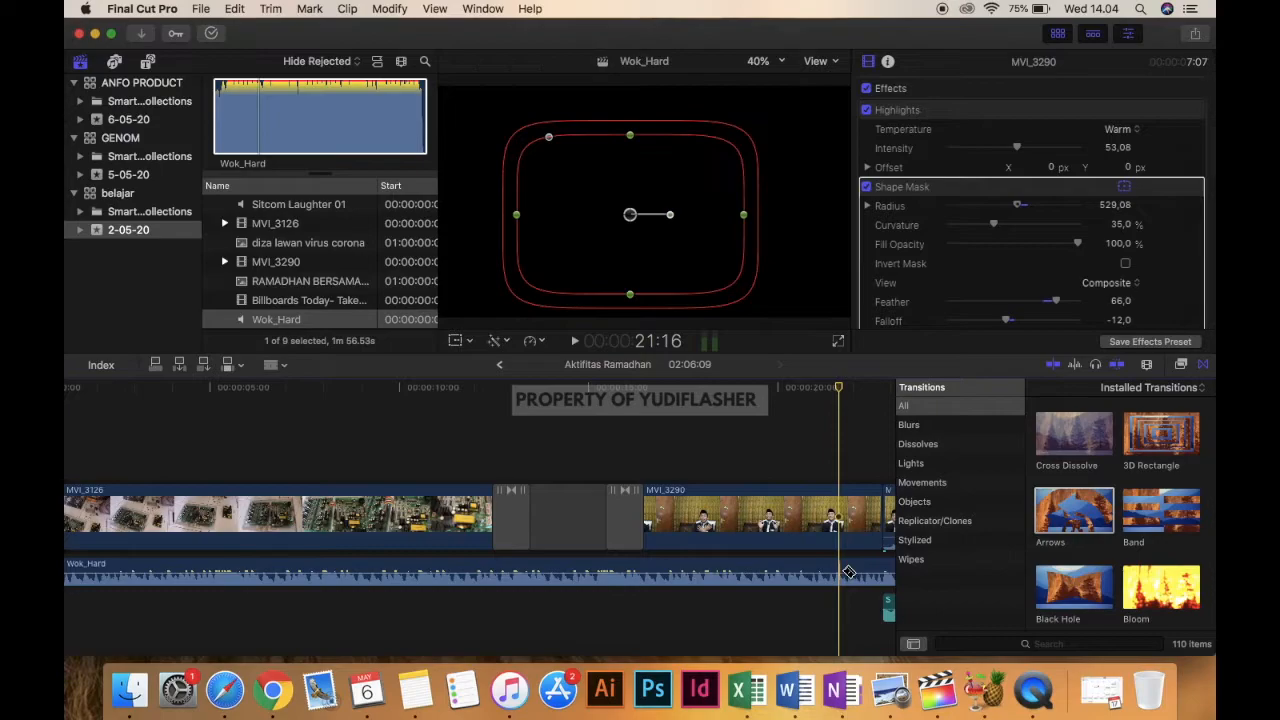
pyautogui.click(853, 572)
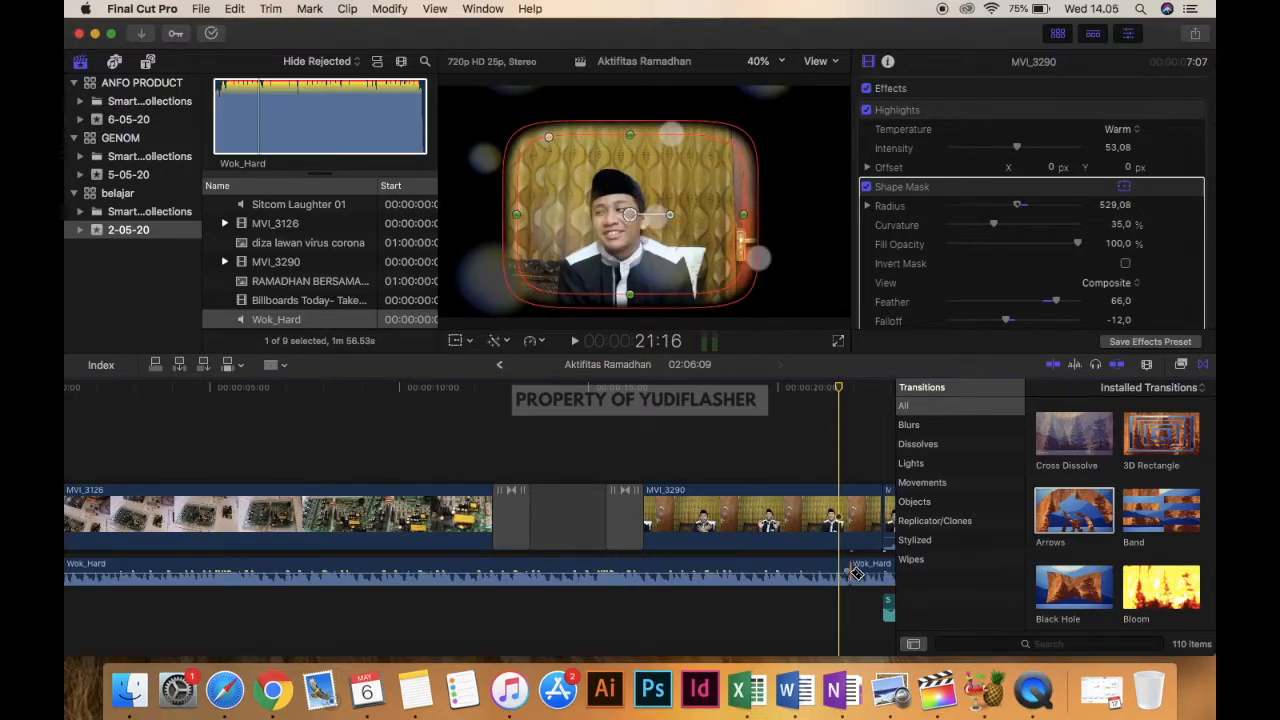
pyautogui.hscroll(3, 857, 572)
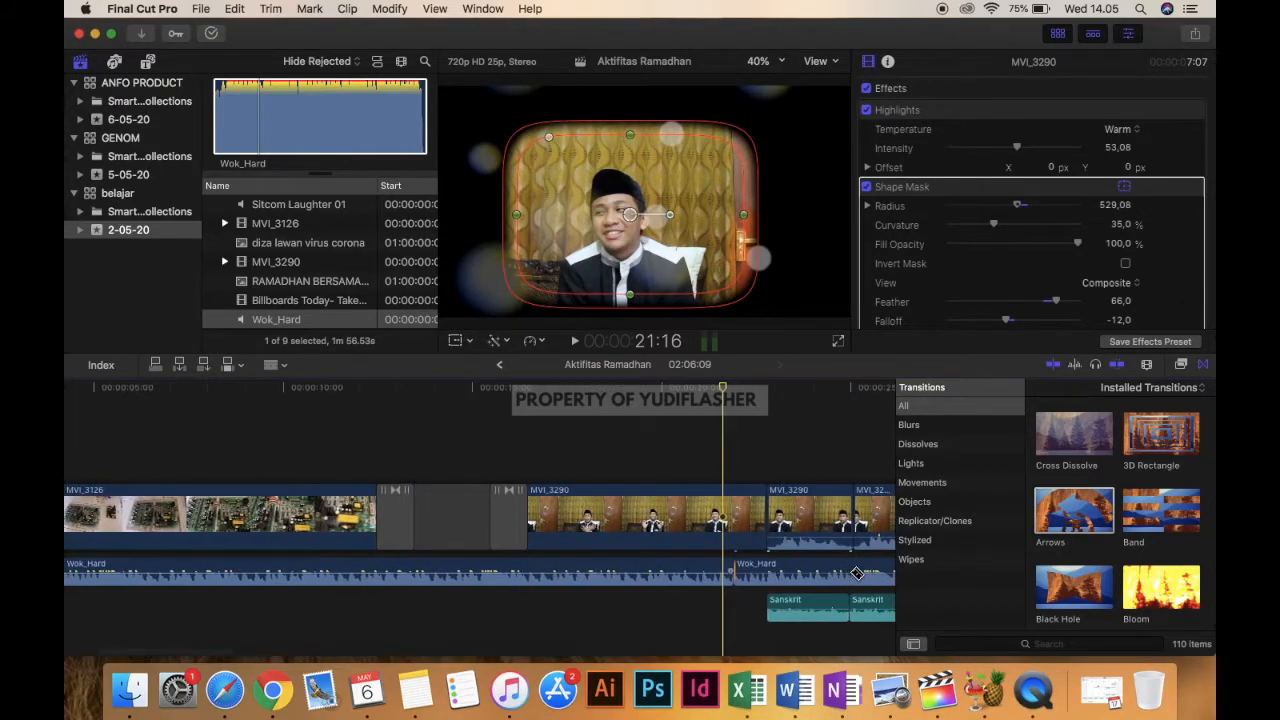
pyautogui.press('super+z')
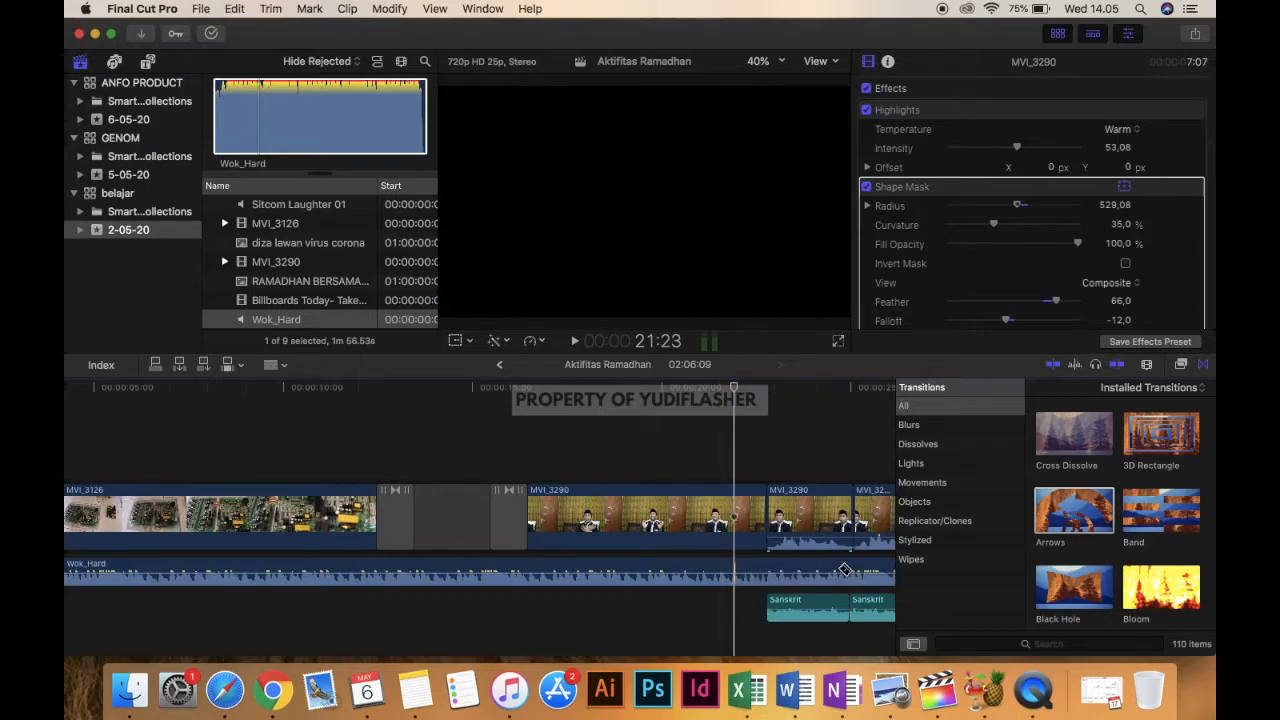
# Cut Wok_Hard where the first Sanskrit clip begins and delete the music after the cut
pyautogui.click(768, 571)
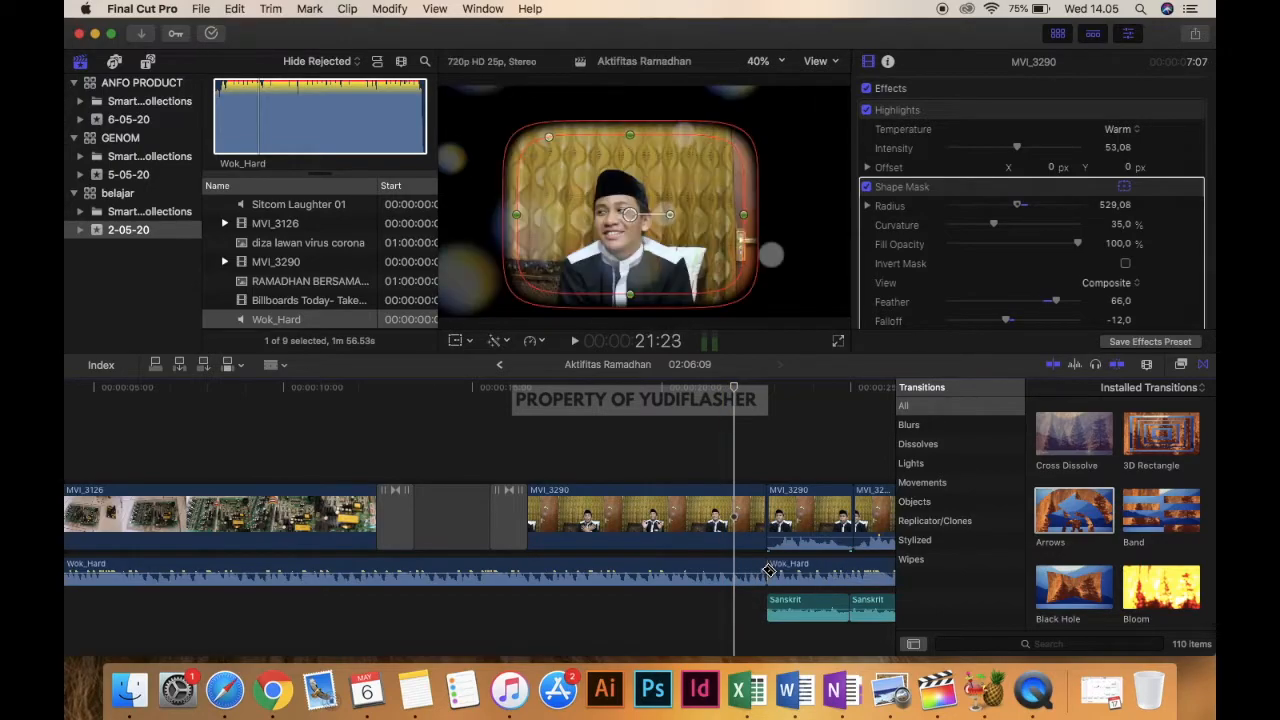
pyautogui.click(808, 567)
pyautogui.press('Delete')
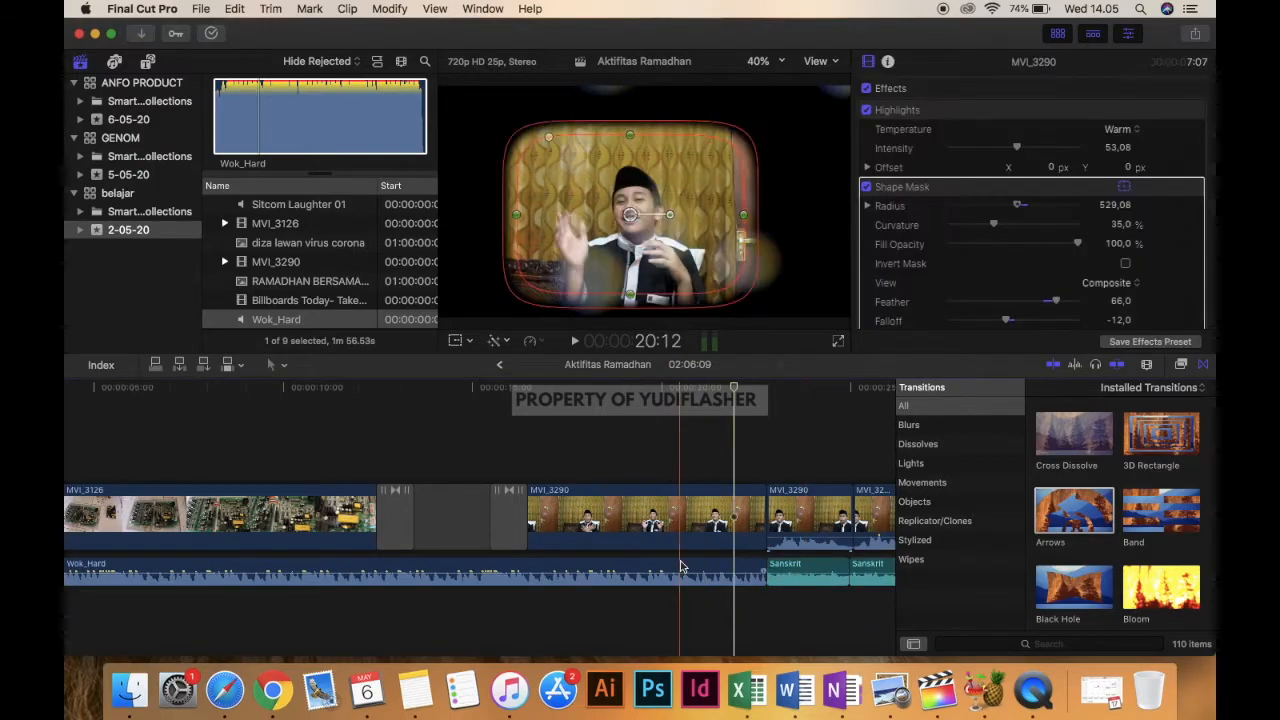
# Add a fade-in of a little over 1 second to the start of the Wok_Hard music and set its curve to -3dB
pyautogui.hscroll(-5, 680, 567)
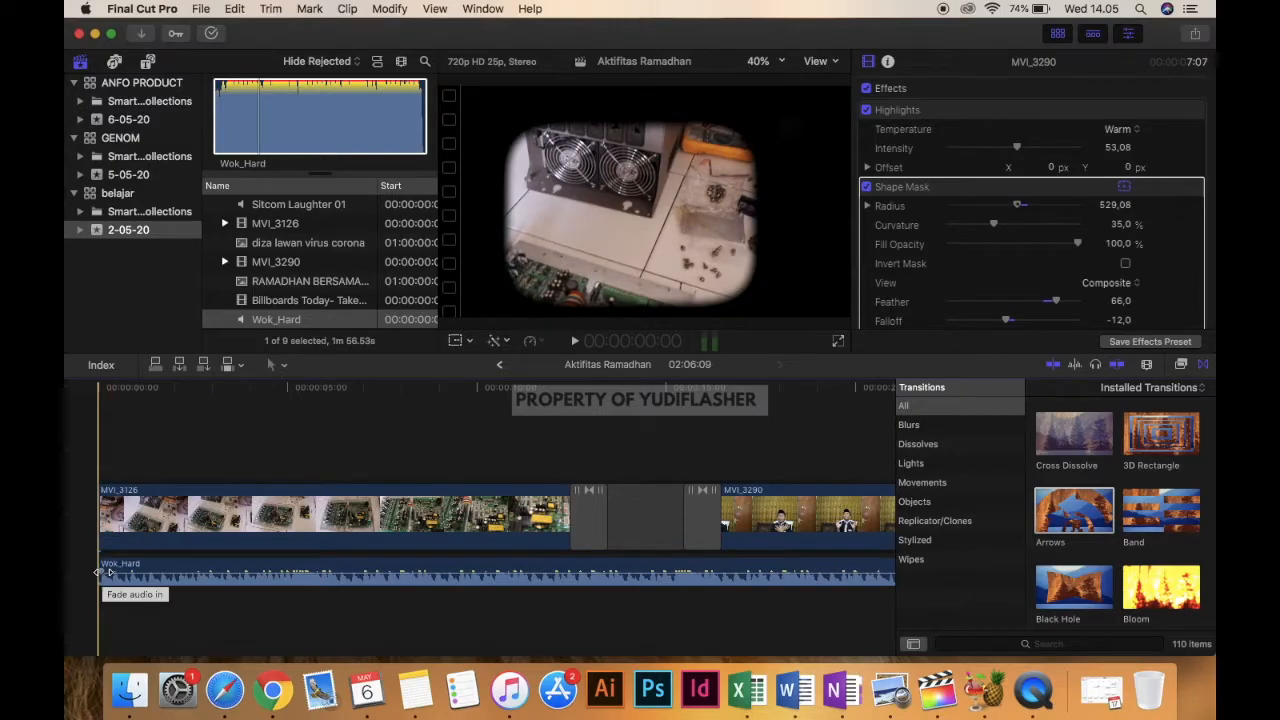
pyautogui.moveTo(101, 572)
pyautogui.mouseDown()
pyautogui.moveTo(140, 575)
pyautogui.moveTo(104, 575)
pyautogui.mouseUp()
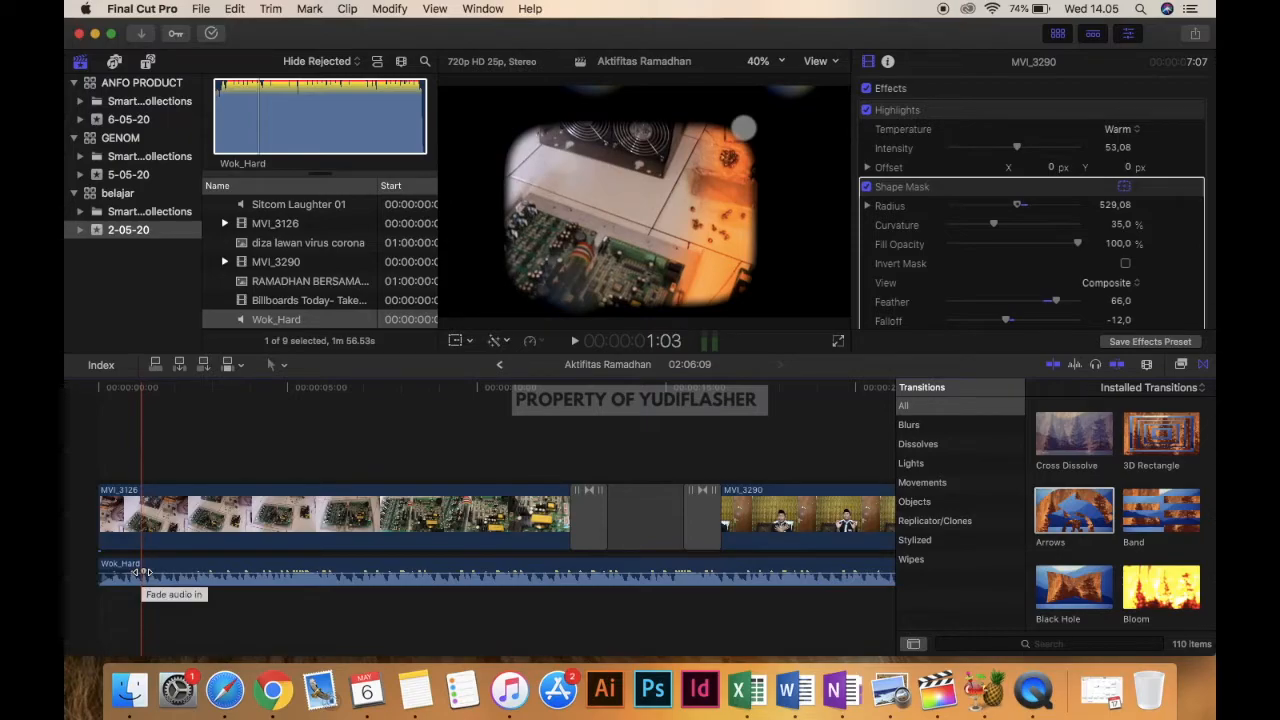
pyautogui.moveTo(142, 572); pyautogui.dragTo(150, 572)
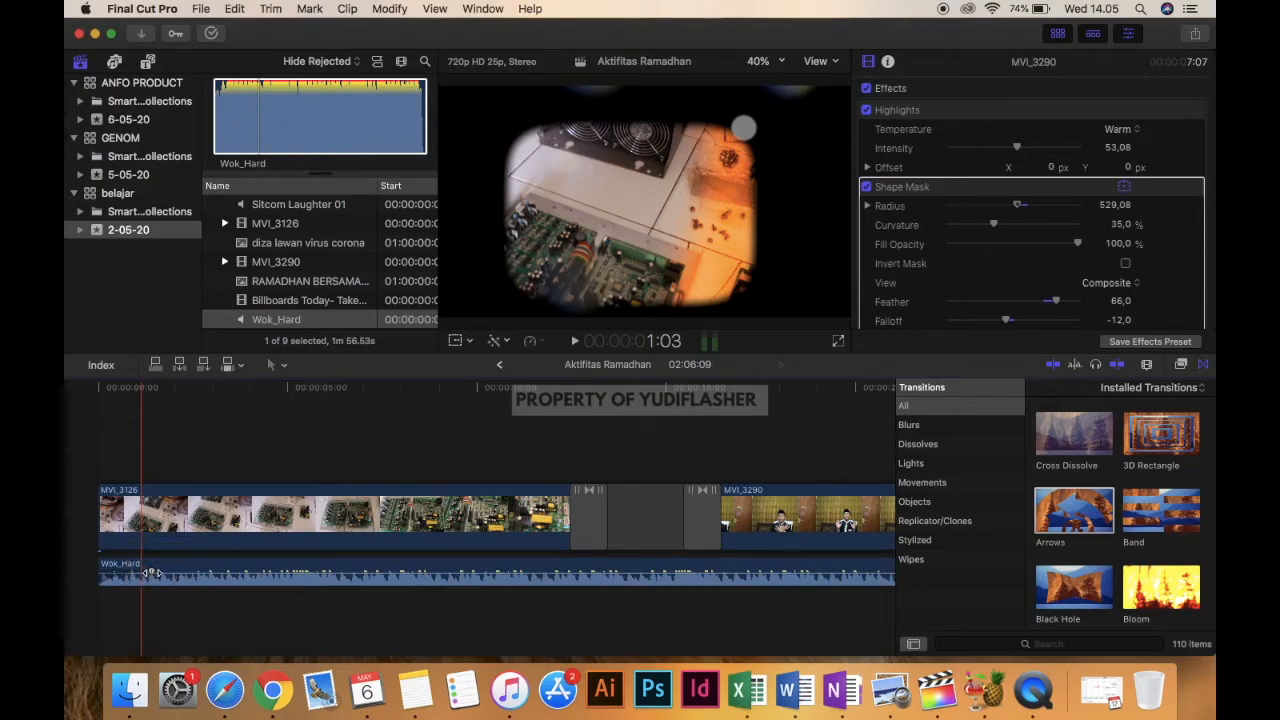
pyautogui.rightClick(151, 574)
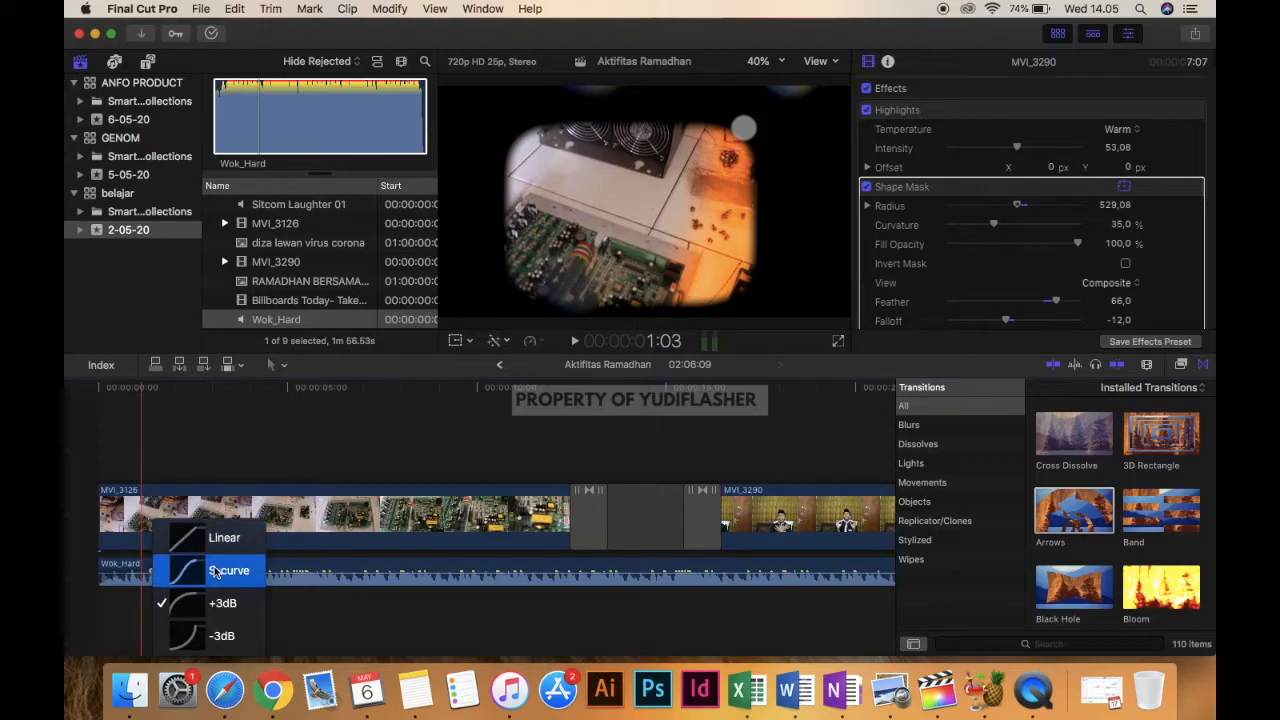
pyautogui.click(212, 637)
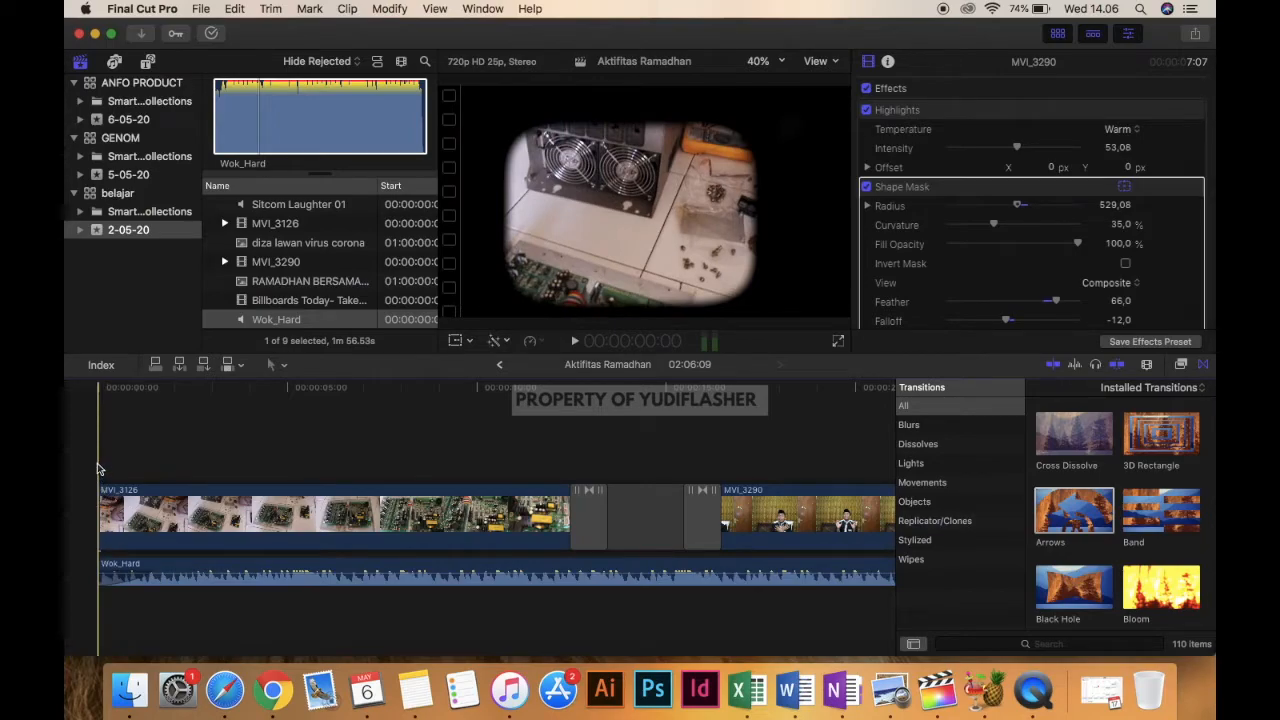
# Play the timeline from the beginning to check the music's fade-in through to the first Sanskrit clip
pyautogui.press('space')
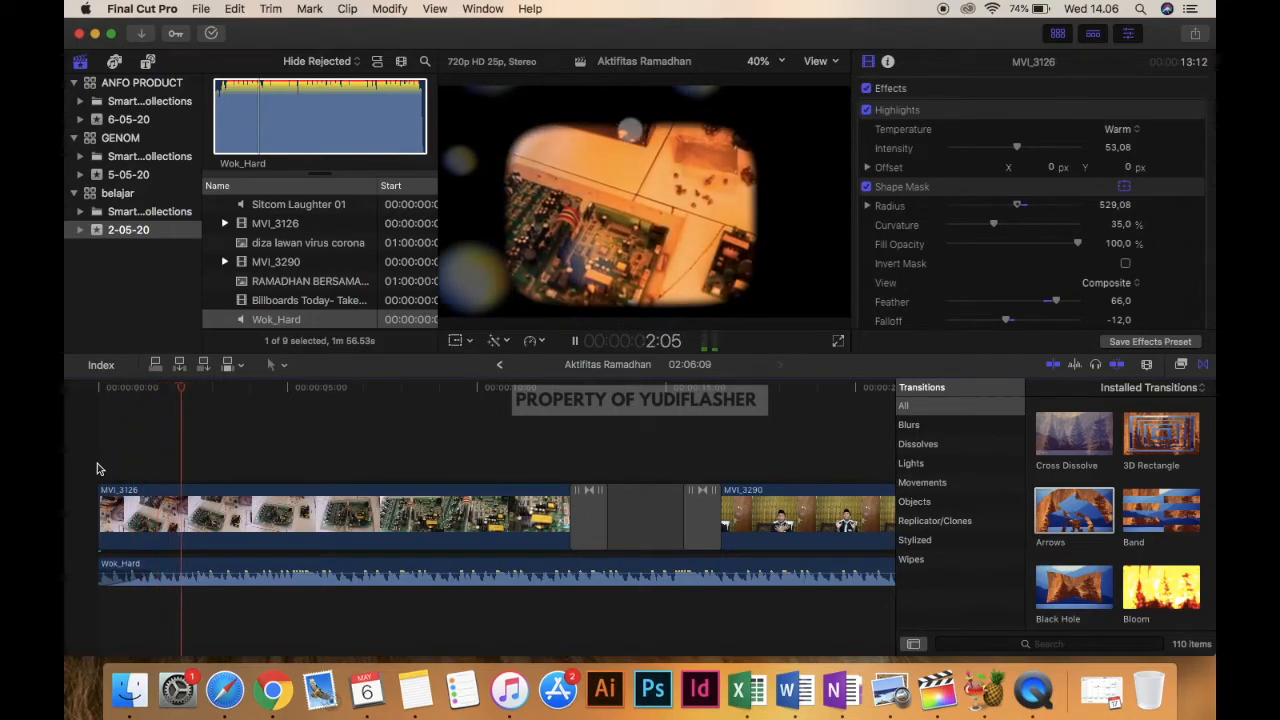
pyautogui.press('super+minus')
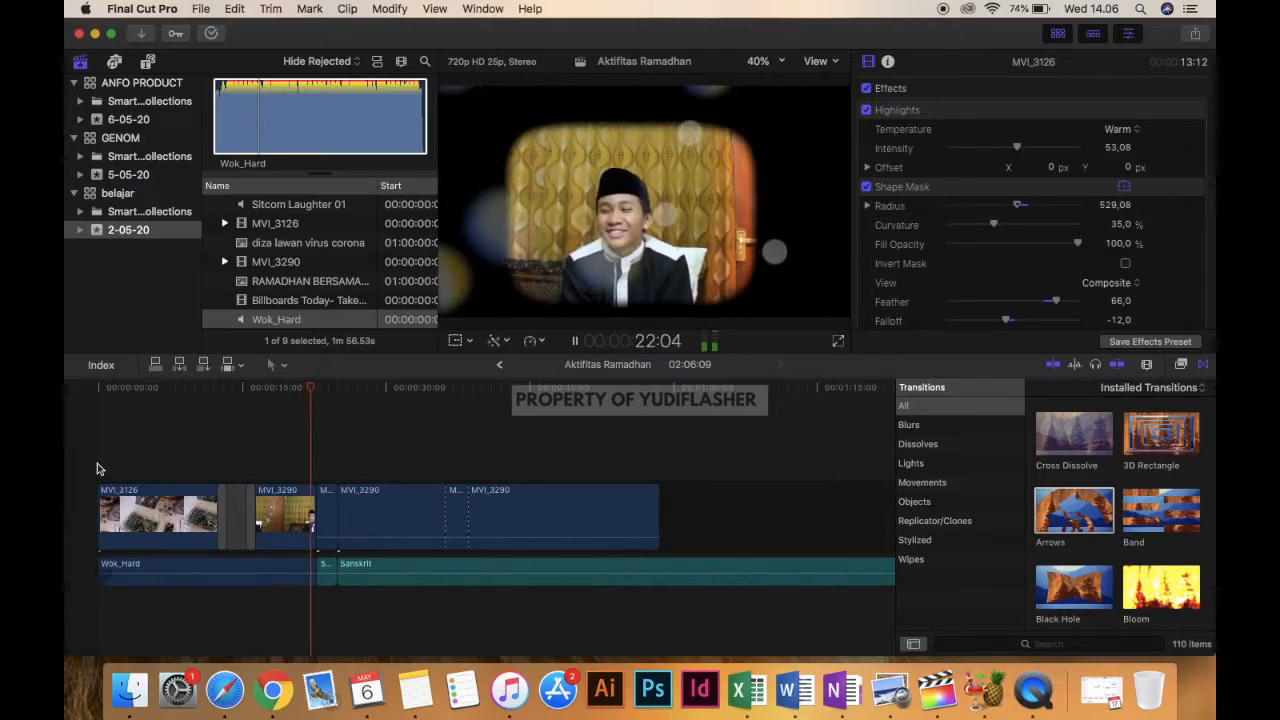
pyautogui.press('space')
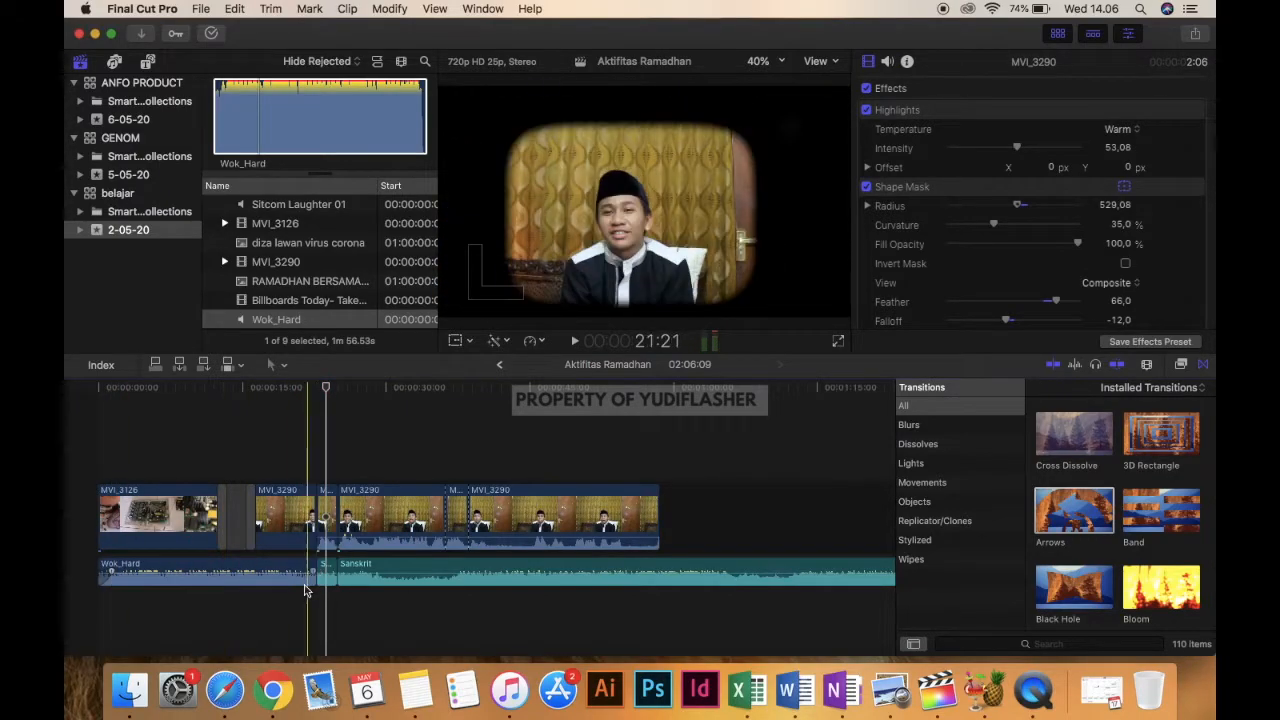
# Add a fade-out of about 1 second to the end of Wok_Hard and open its fade curve options
pyautogui.scroll(5, 294, 585)
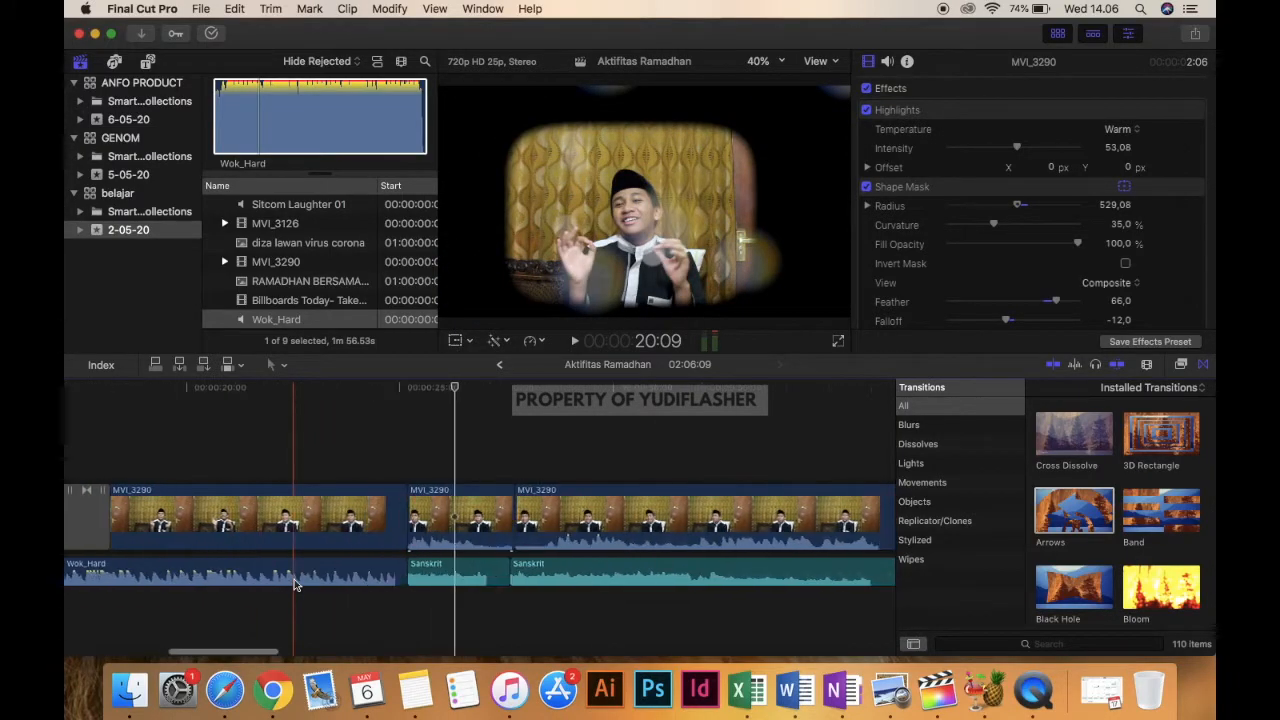
pyautogui.scroll(2, 294, 580)
pyautogui.hscroll(1, 369, 582)
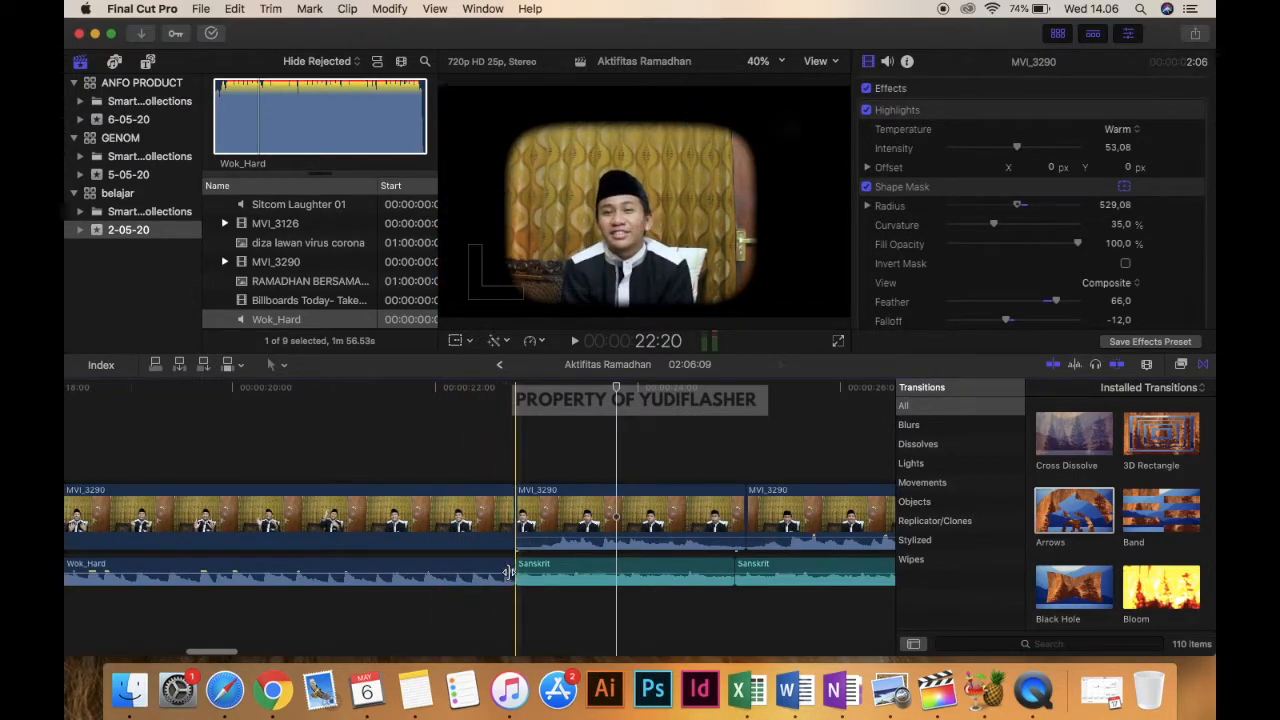
pyautogui.moveTo(514, 572); pyautogui.dragTo(422, 574)
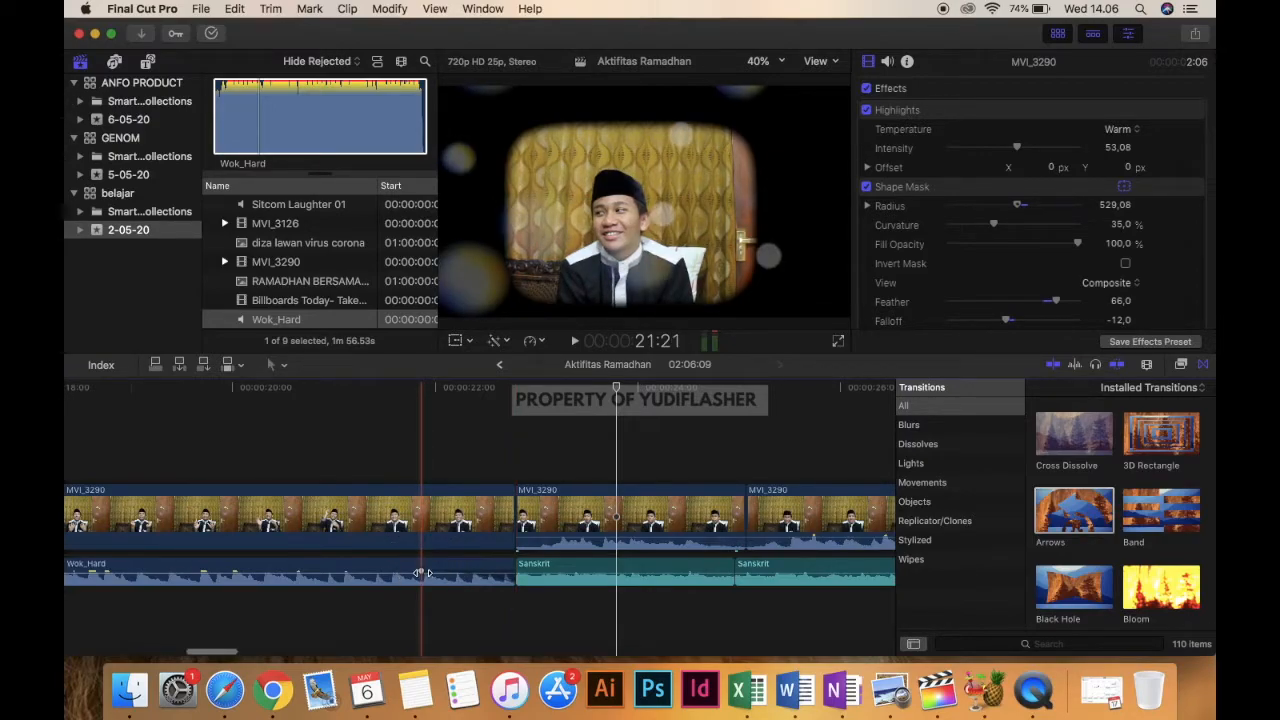
pyautogui.rightClick(420, 572)
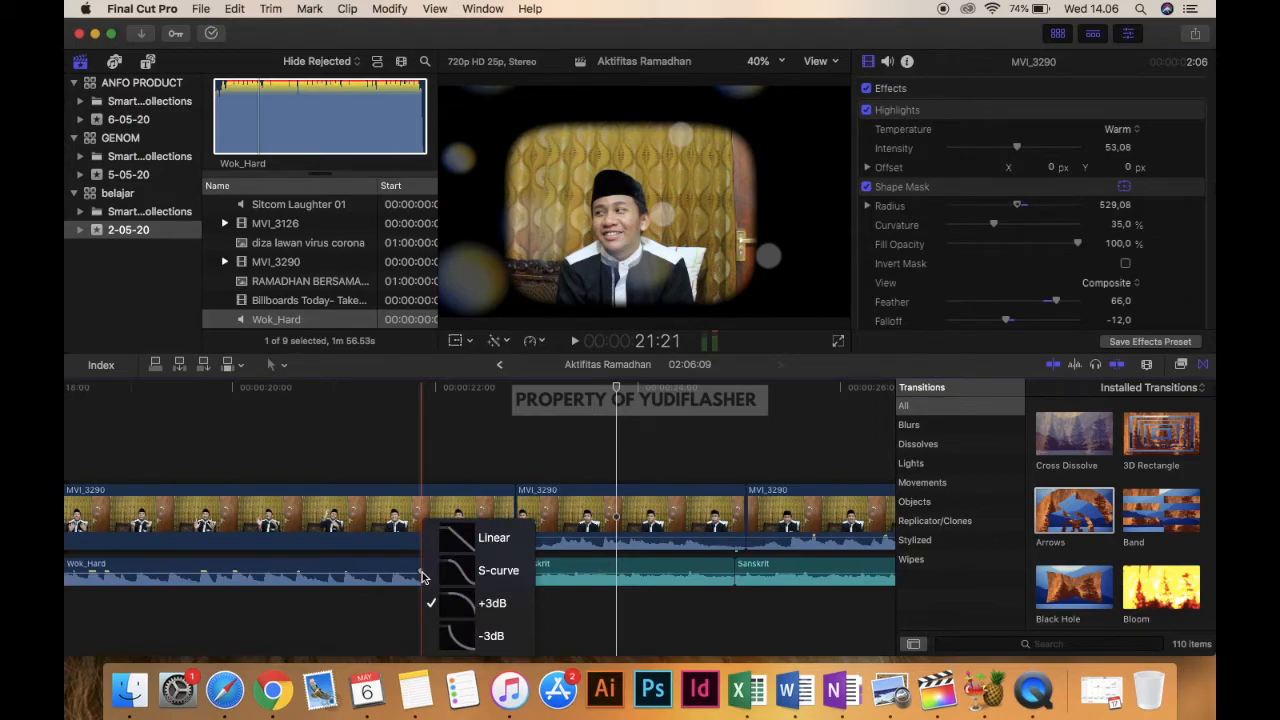